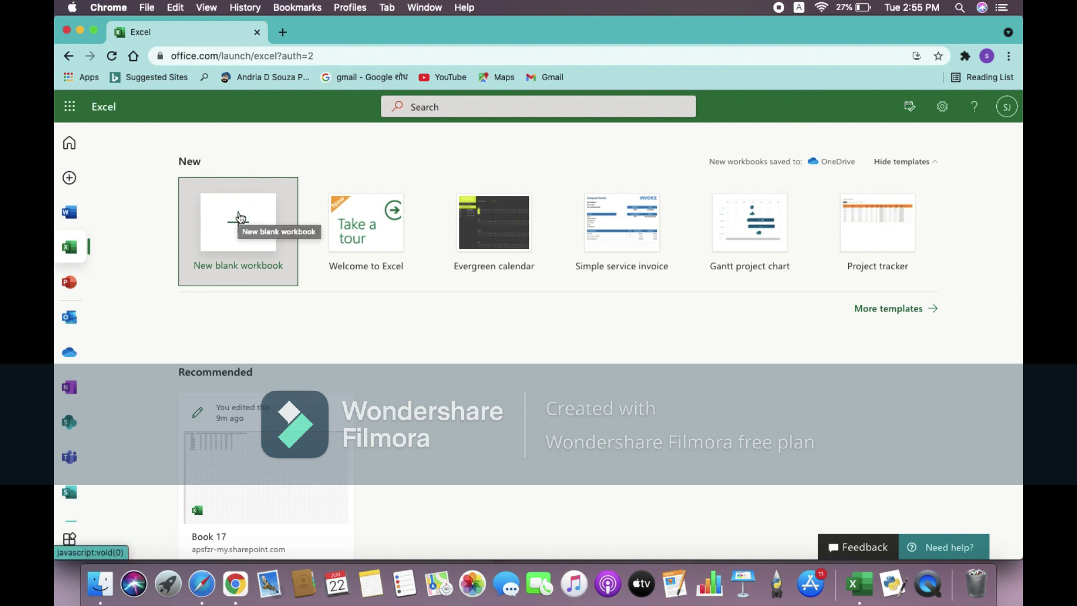
Step: Create a new blank workbook and enter the headers ROLL NUMBER in A1 and NAME in B1
left_click(240, 218)
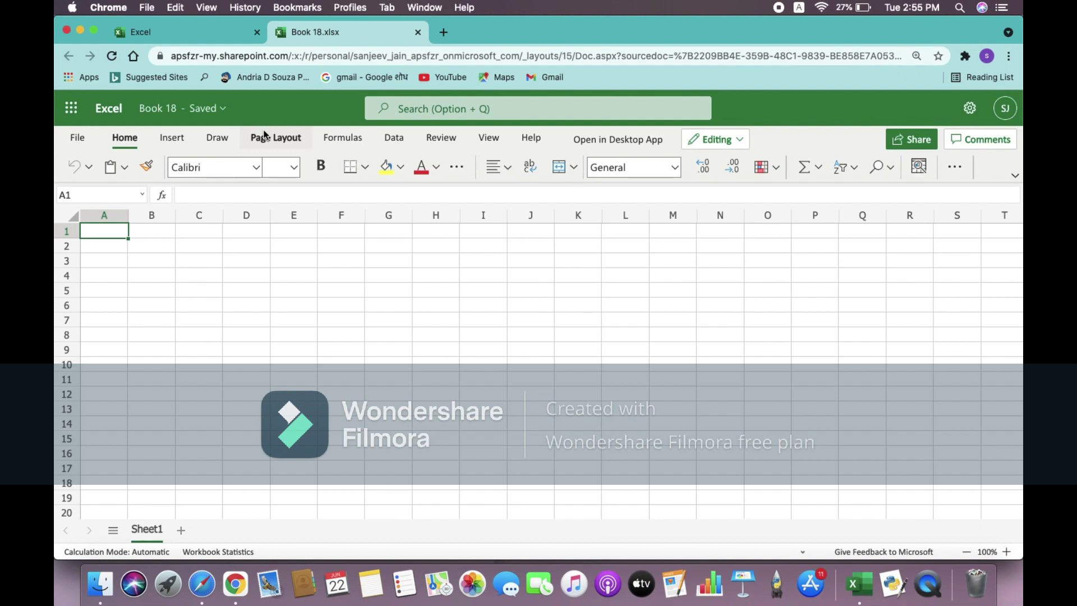
type("ROLL")
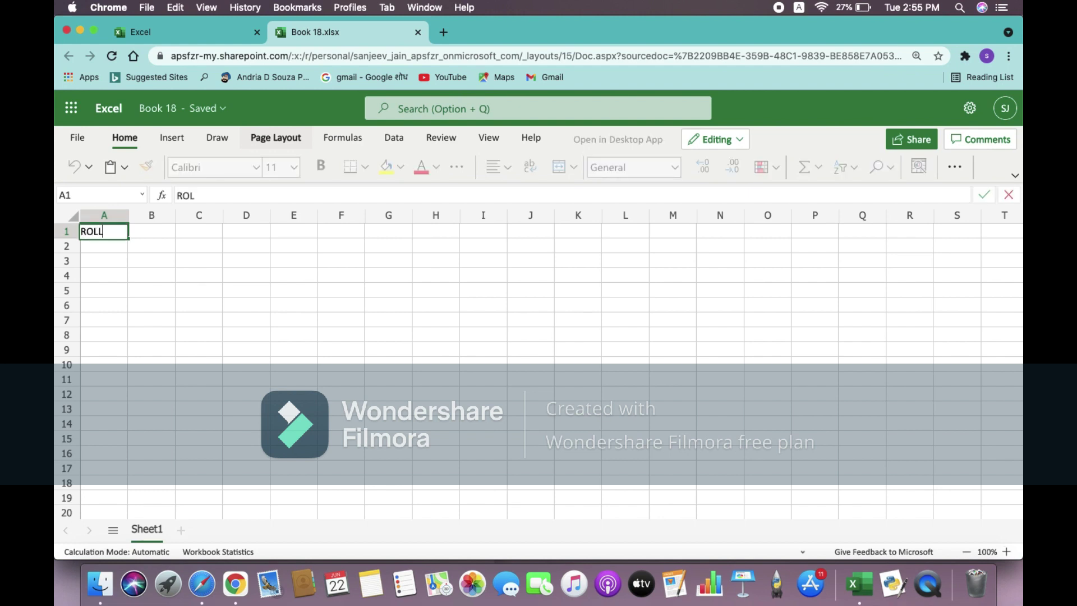
type(" NUMBER")
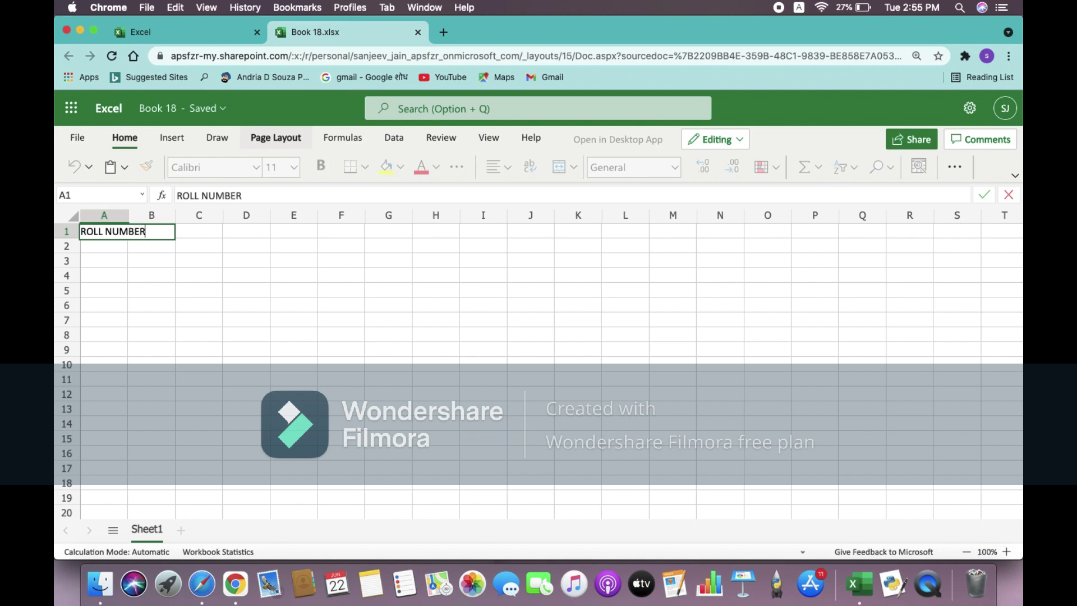
key("Tab")
type("NAME")
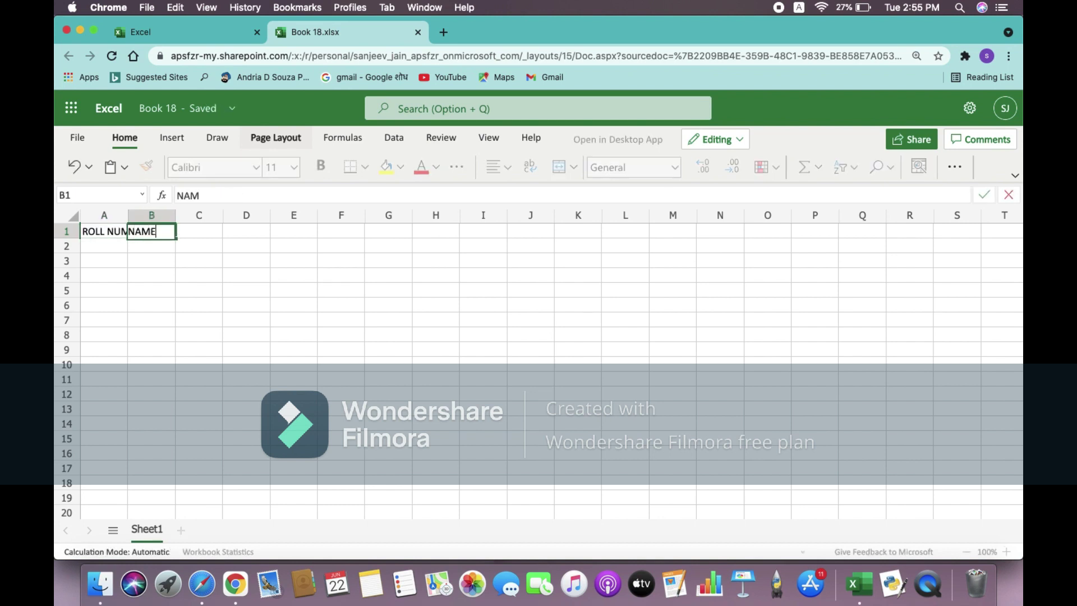
key("Tab")
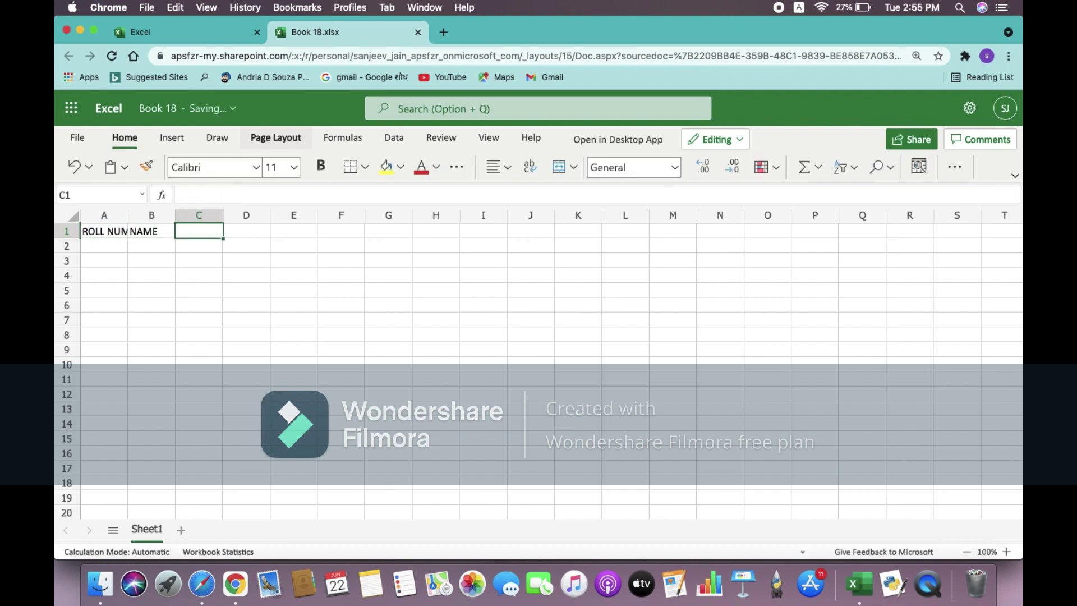
Step: Enter the subject headers ENGLISH, HINDI, MATH and SCIENCE in cells C1 to F1
type("ENGLISH")
key("Tab")
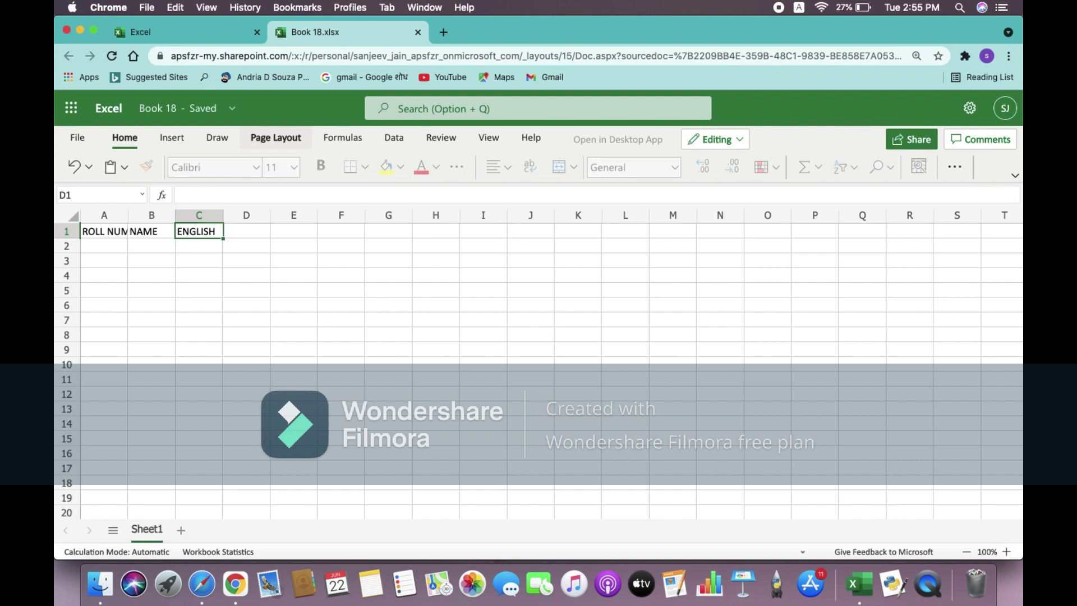
type("HINDI")
key("Tab")
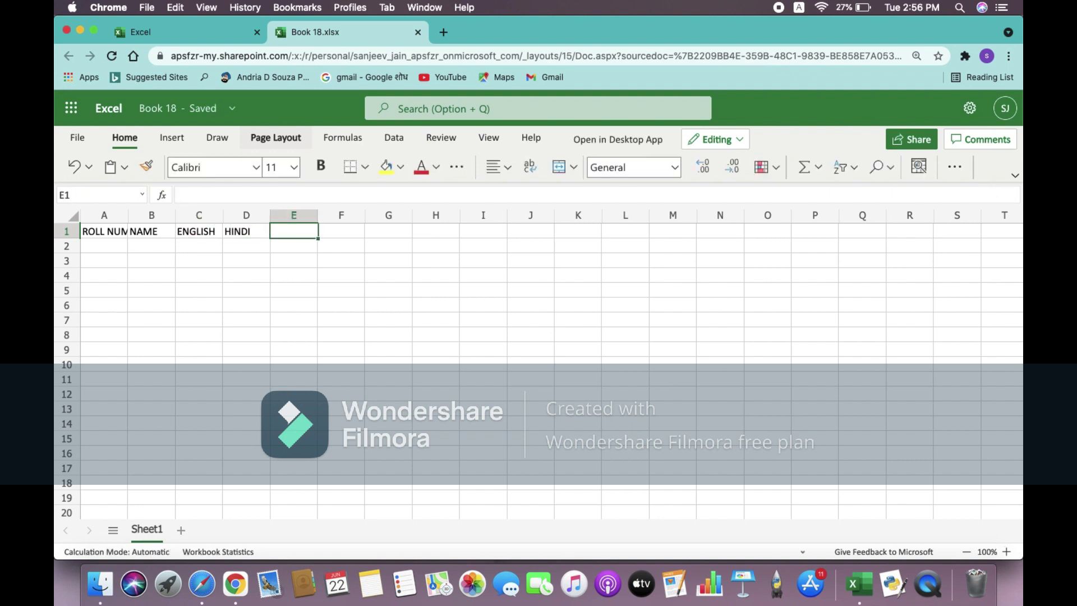
type("MATH")
key("Tab")
type("S")
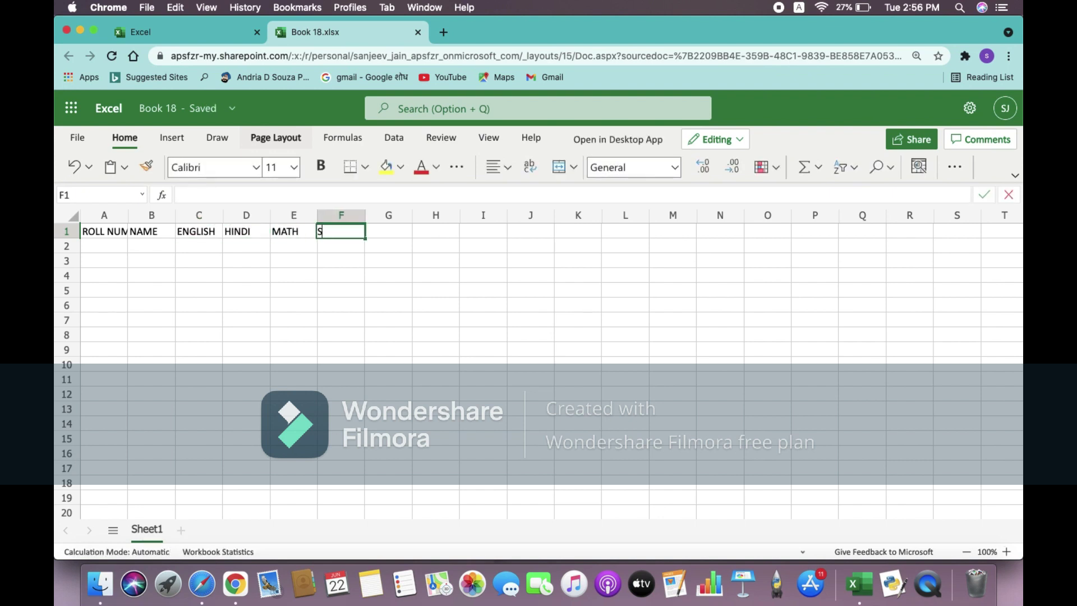
type("CIENCE")
key("Tab")
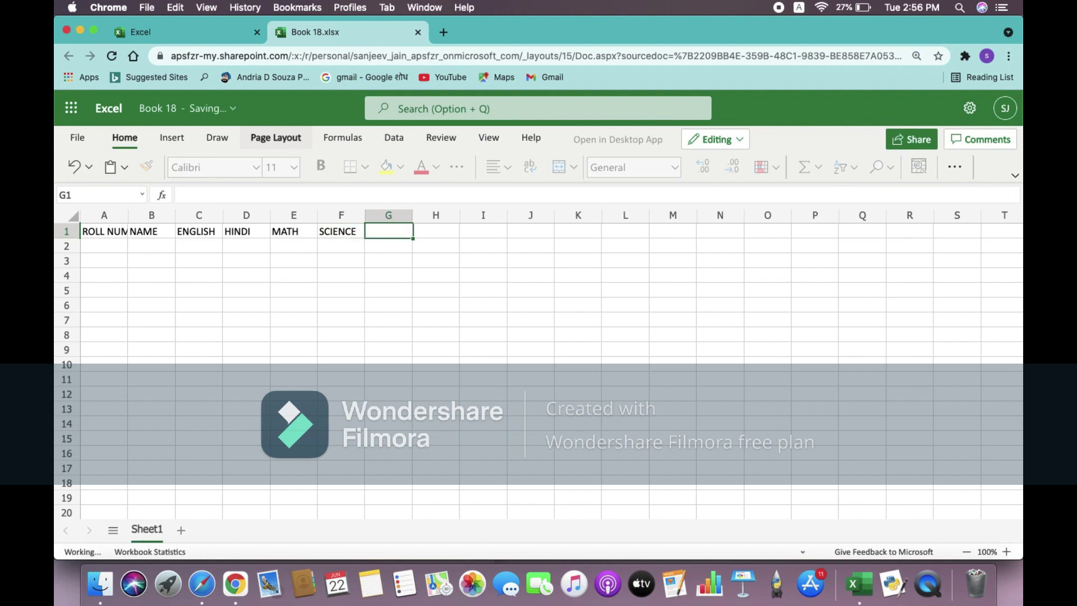
Step: Enter the headers SOCIAL. SCI in G1 and TOTAL in H1
type("SOCIAO")
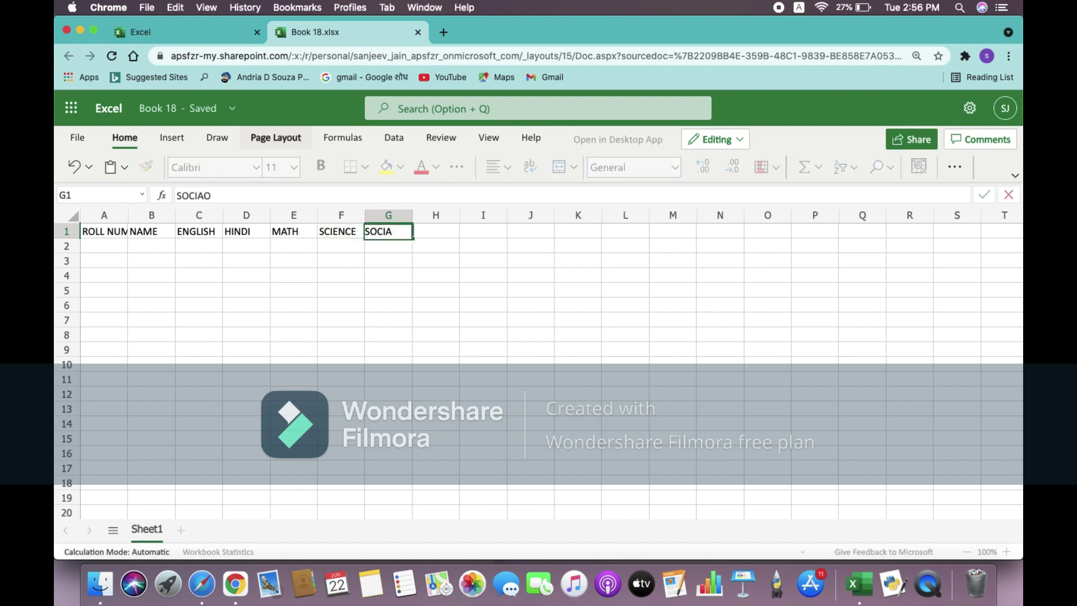
key("BackSpace")
type("L. SCI")
key("Tab")
type("TOTAL")
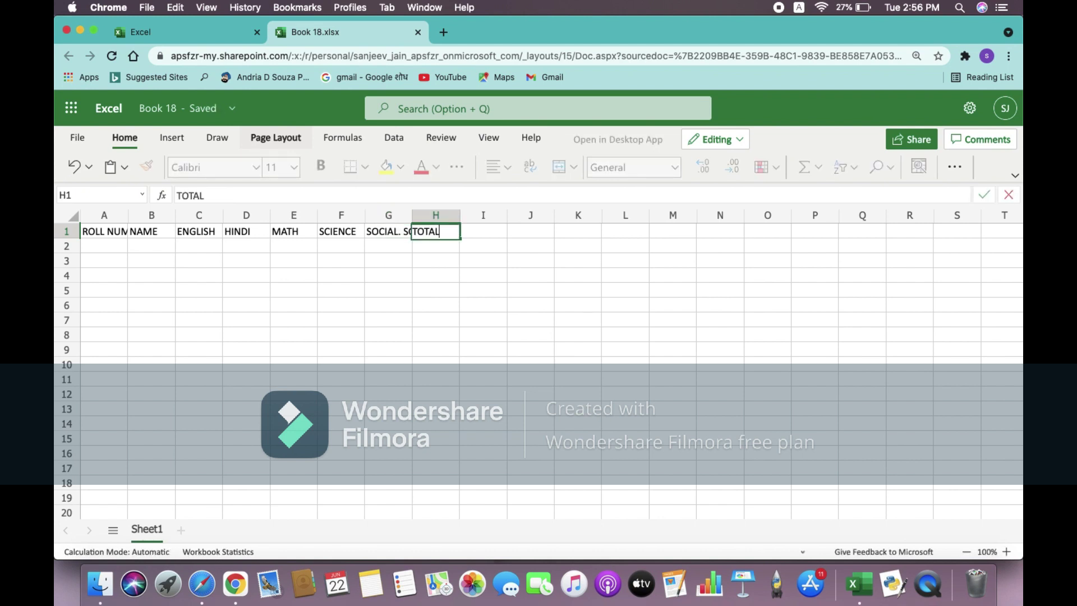
key("Tab")
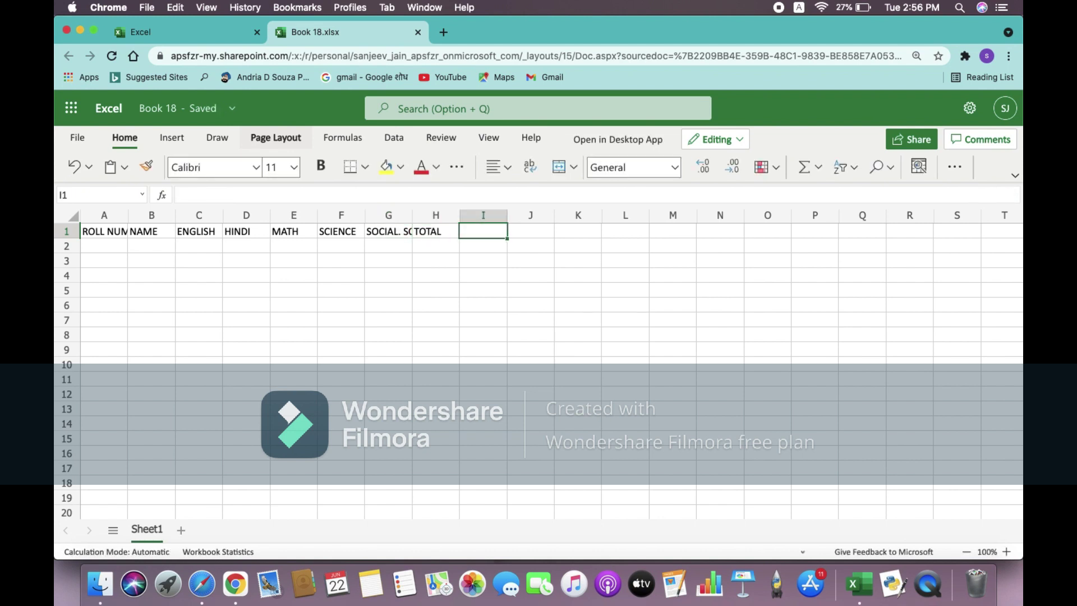
Step: Enter the header AVERAGE (OUT OF BEST THREE SUBJECTS) in cell I1
type("AVERAGE")
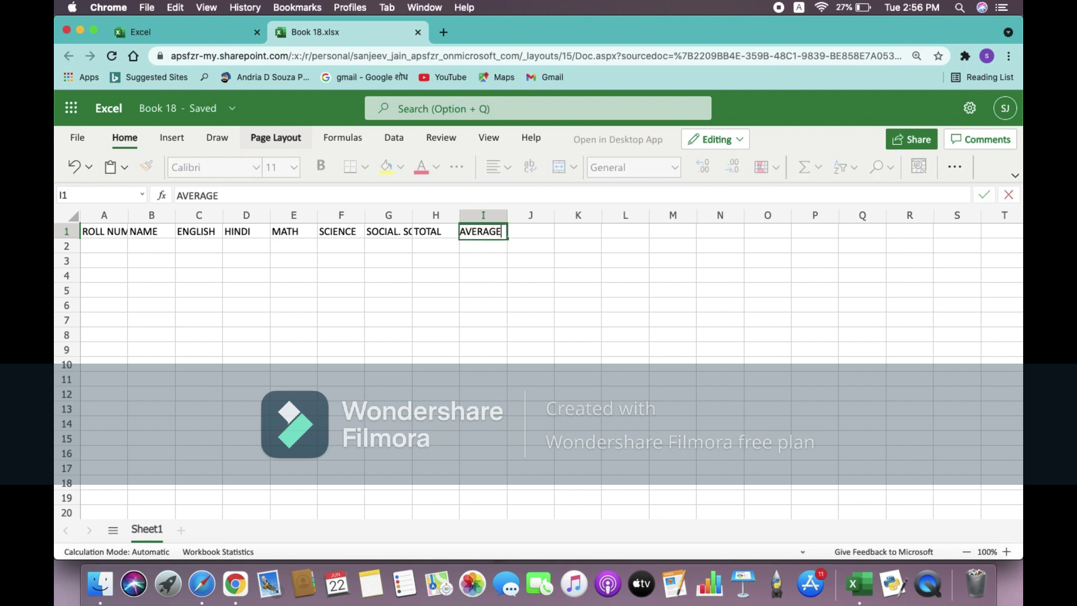
type(" (OUT OF ")
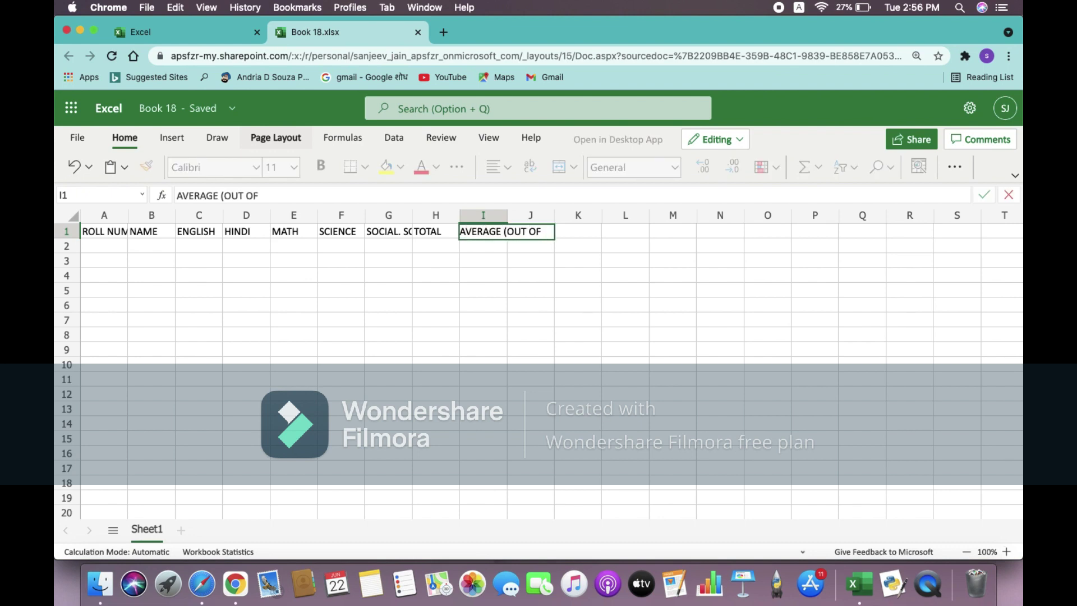
type("BEST THRE")
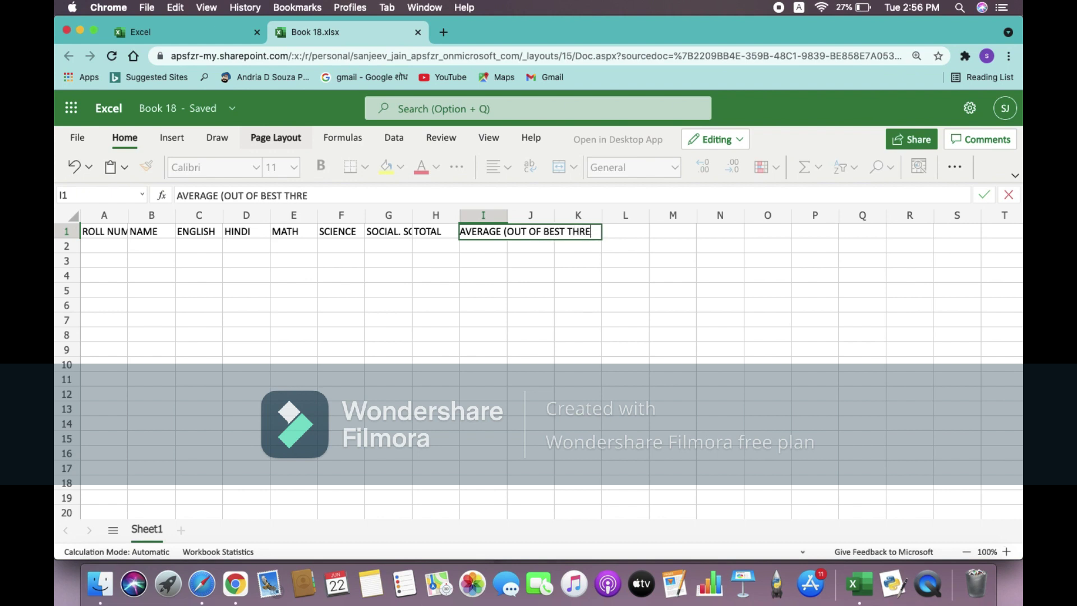
type("E SUBJECTS")
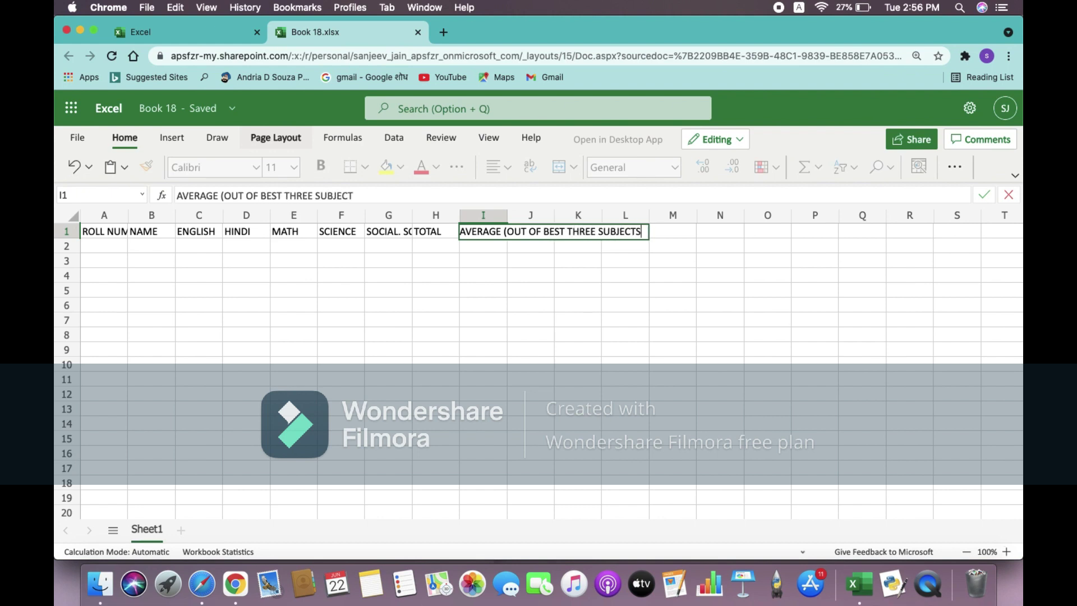
type(")")
left_click(357, 273)
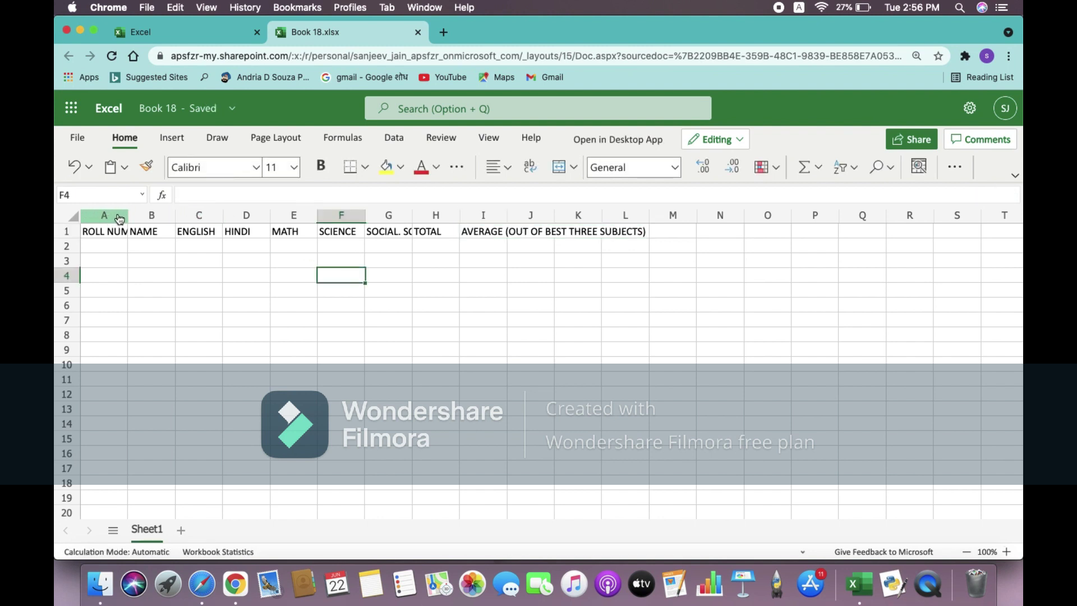
Step: Widen columns A to H equally so ROLL NUMBER fits, and widen column I to fit its long header
left_click_drag(119, 218, 432, 216)
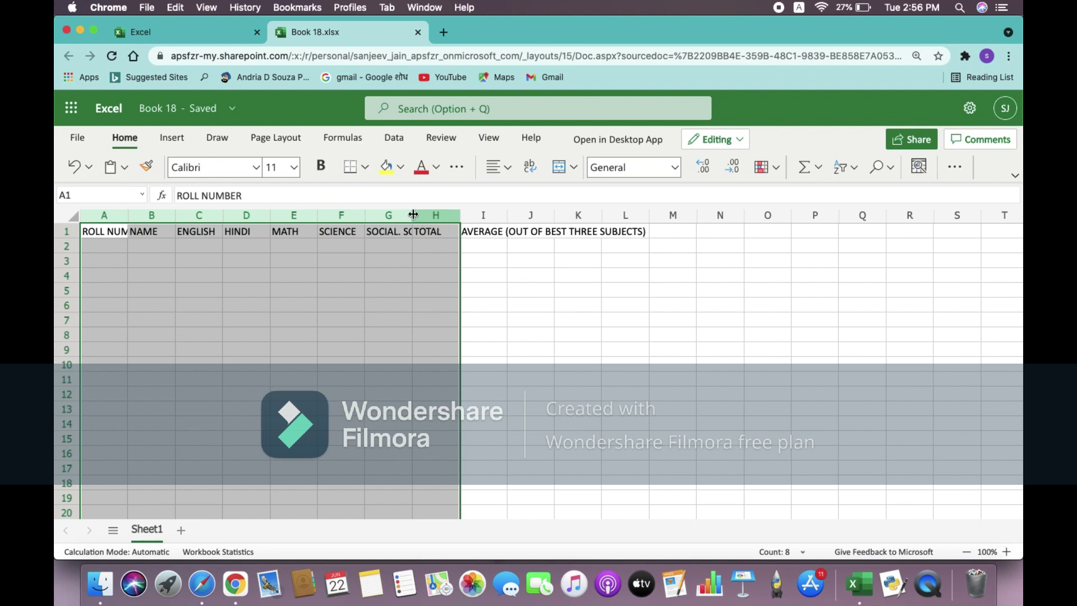
left_click(275, 337)
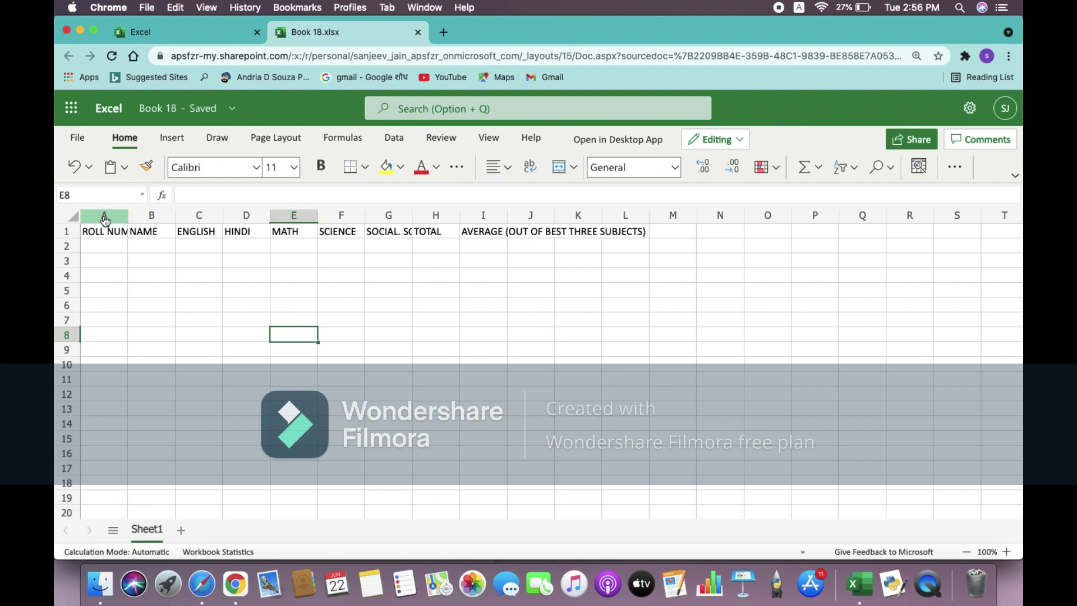
left_click_drag(104, 217, 421, 218)
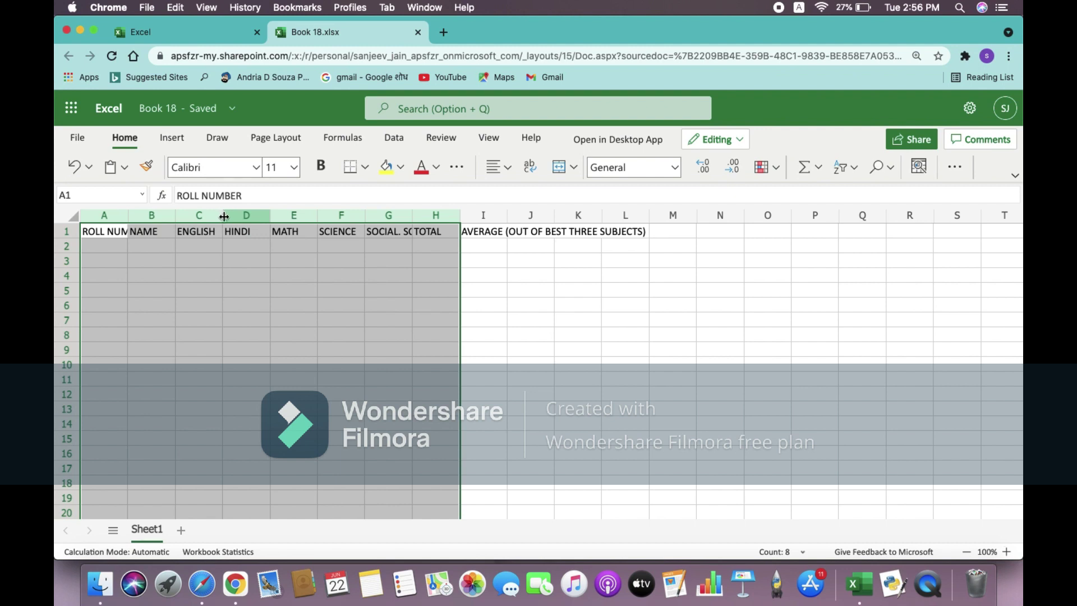
left_click_drag(224, 214, 238, 219)
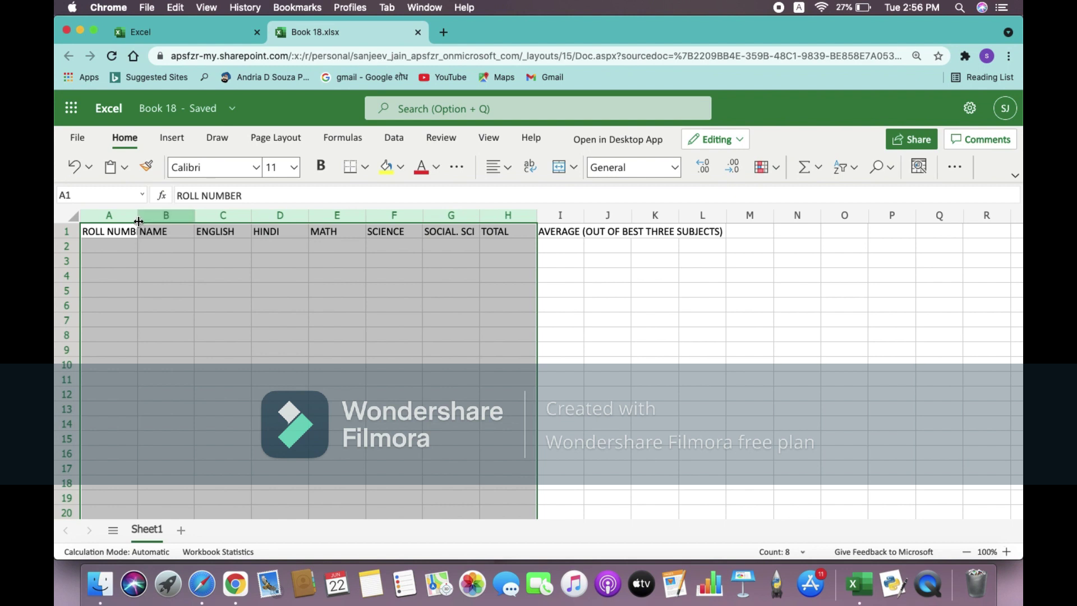
left_click_drag(138, 218, 159, 231)
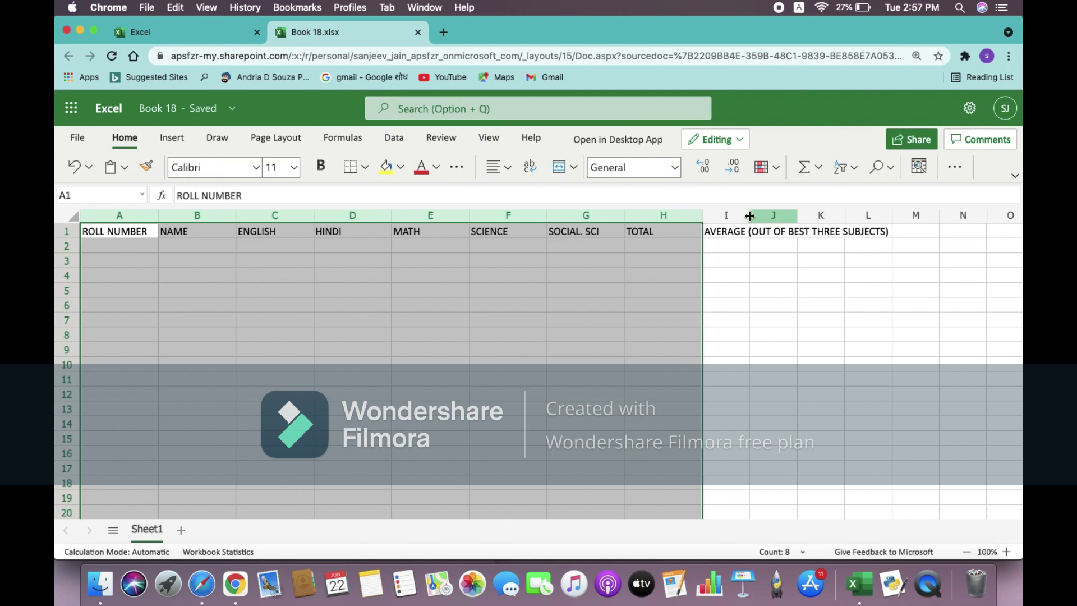
left_click_drag(750, 217, 898, 223)
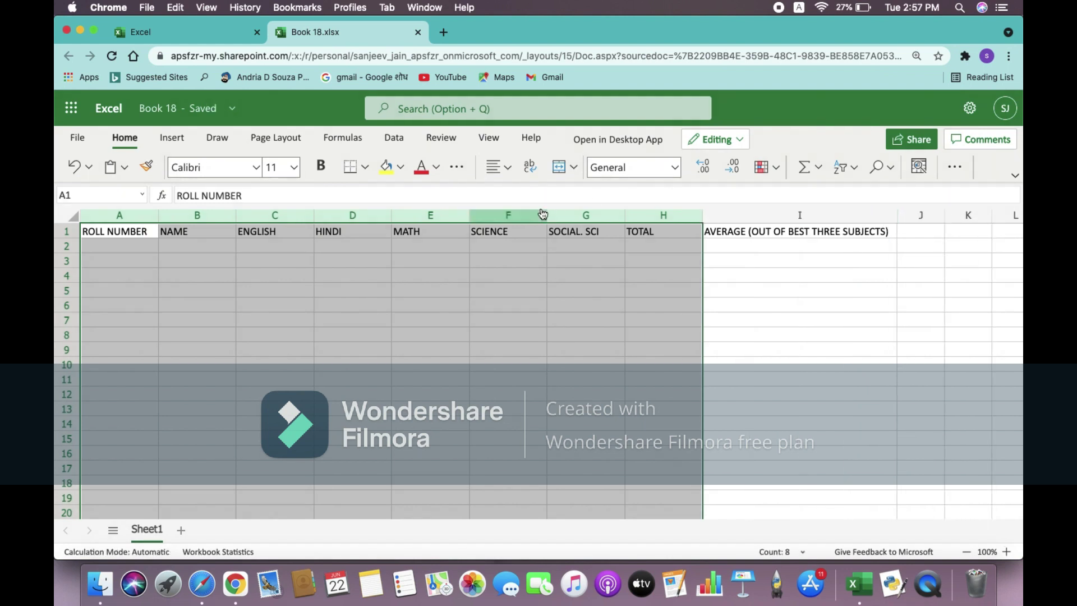
Step: Fill the ROLL NUMBER column with the numbers 1 to 10 in cells A2 to A11
left_click(143, 246)
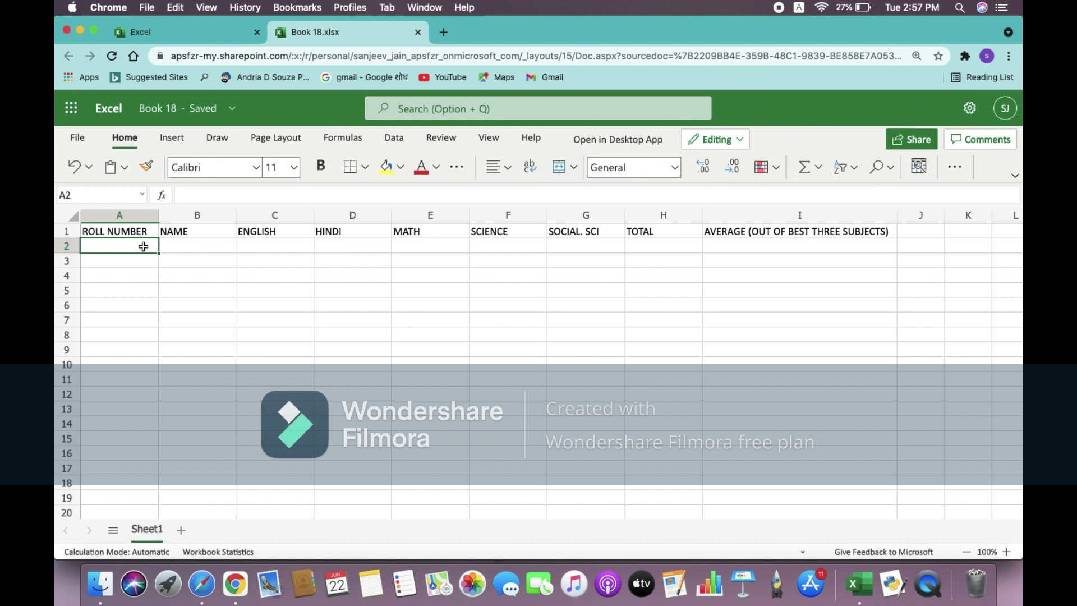
type("1")
key("Return")
type("2")
key("Return")
type("3")
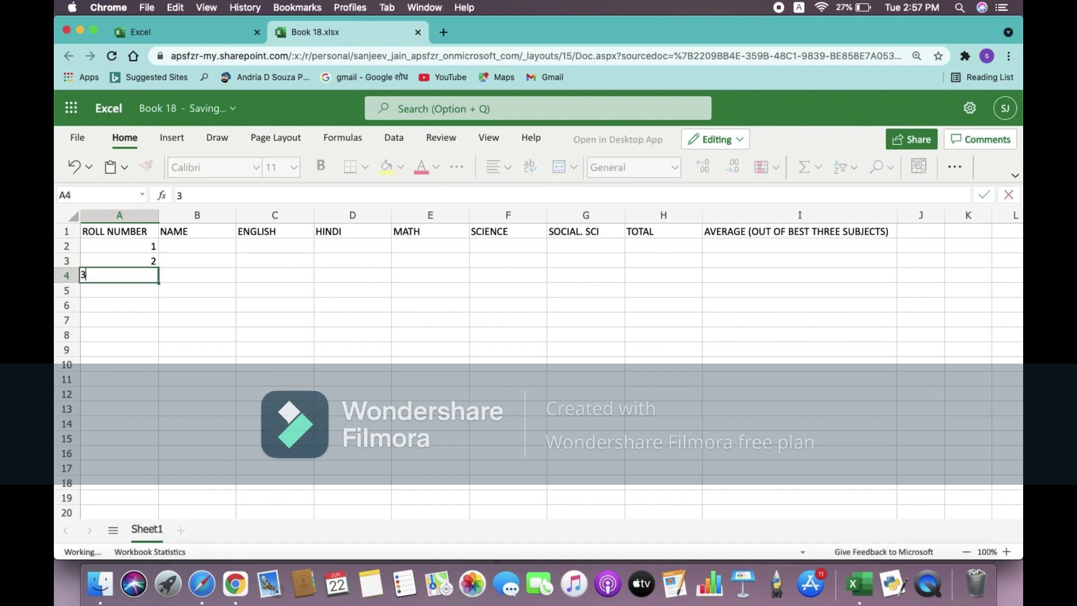
key("Return")
type("4")
key("Return")
type("5")
key("Return")
type("6")
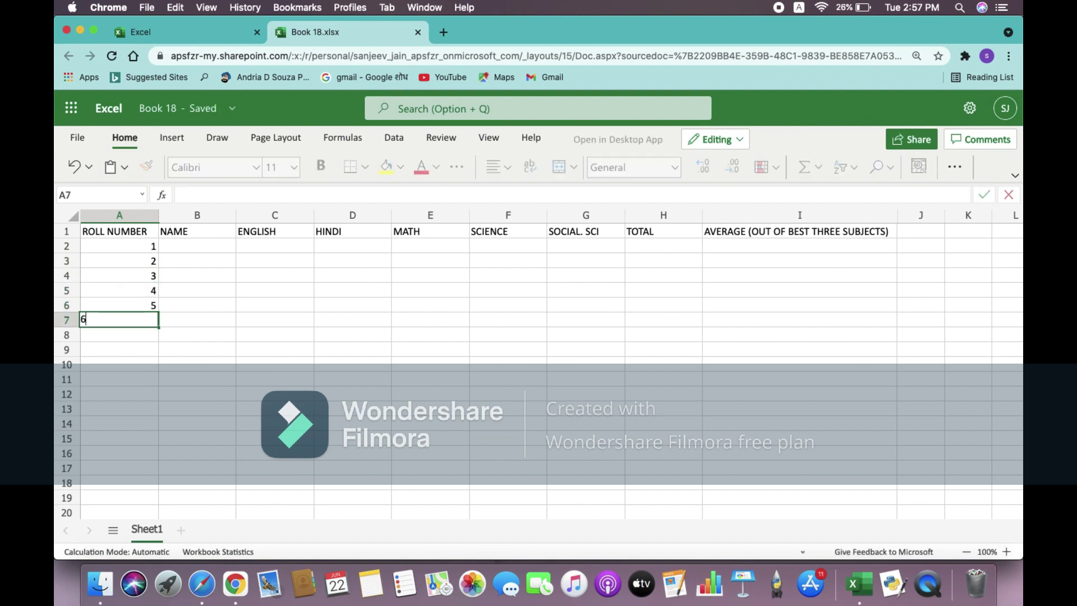
key("Return")
type("7")
key("Return")
type("8")
key("Return")
type("9")
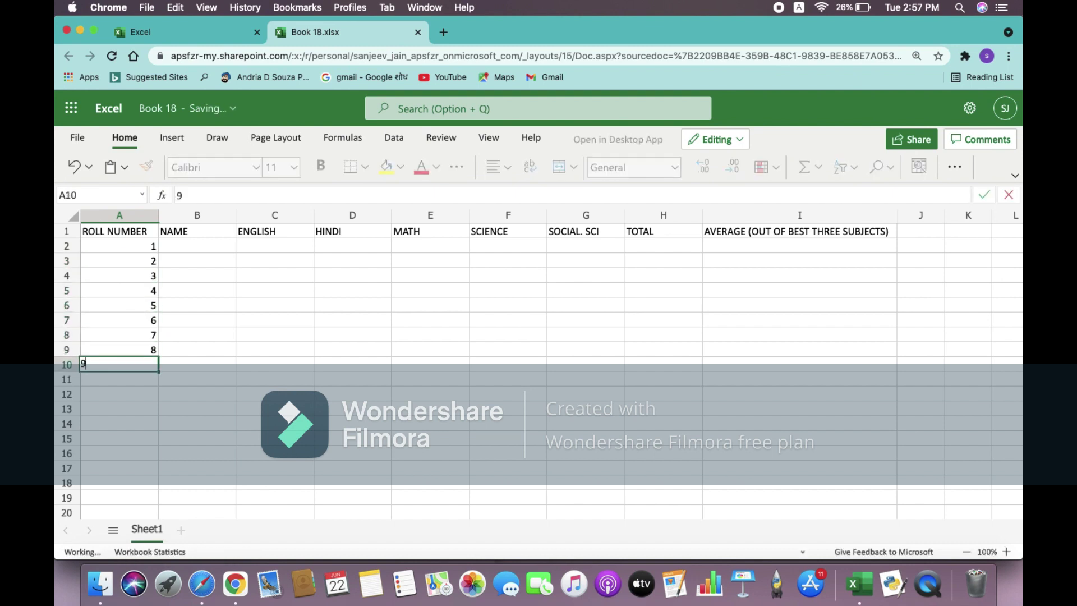
key("Return")
type("10")
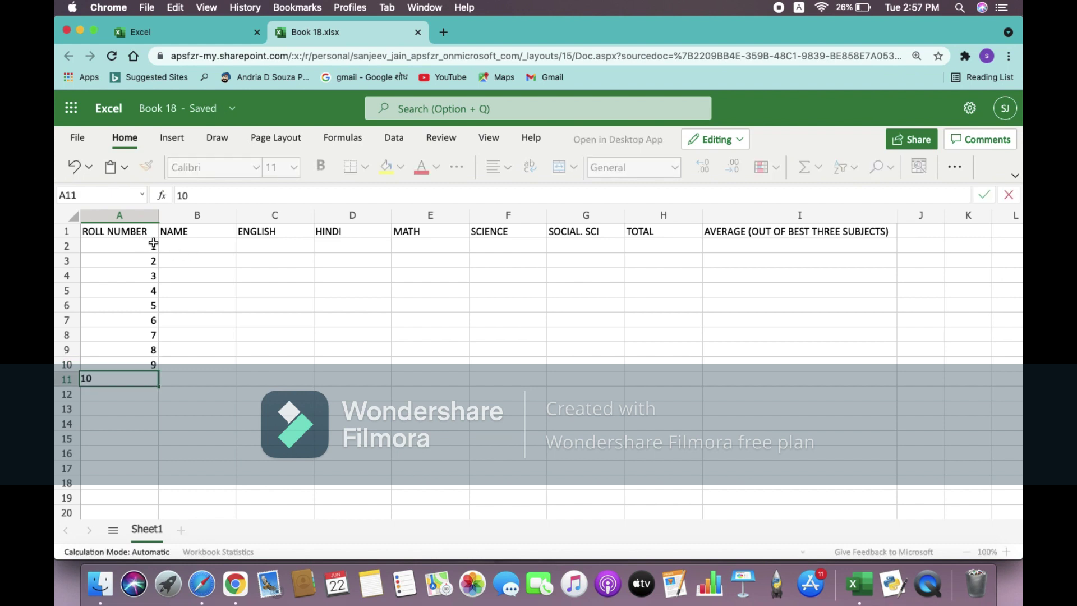
Step: Enter the first four students' names in the NAME column, cells B2 to B5
left_click(192, 246)
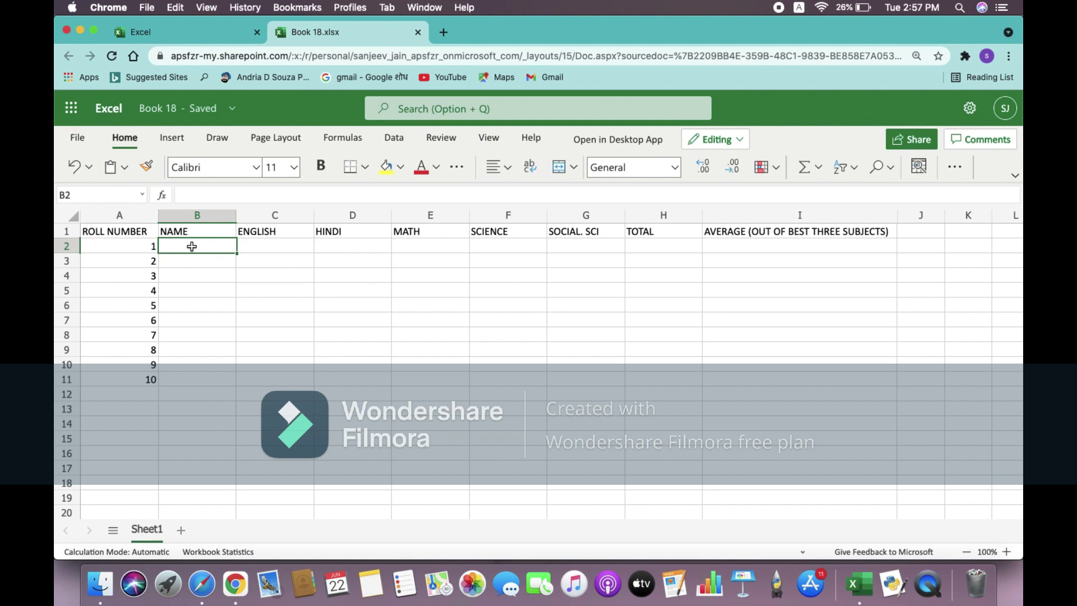
type("YUVRAJ")
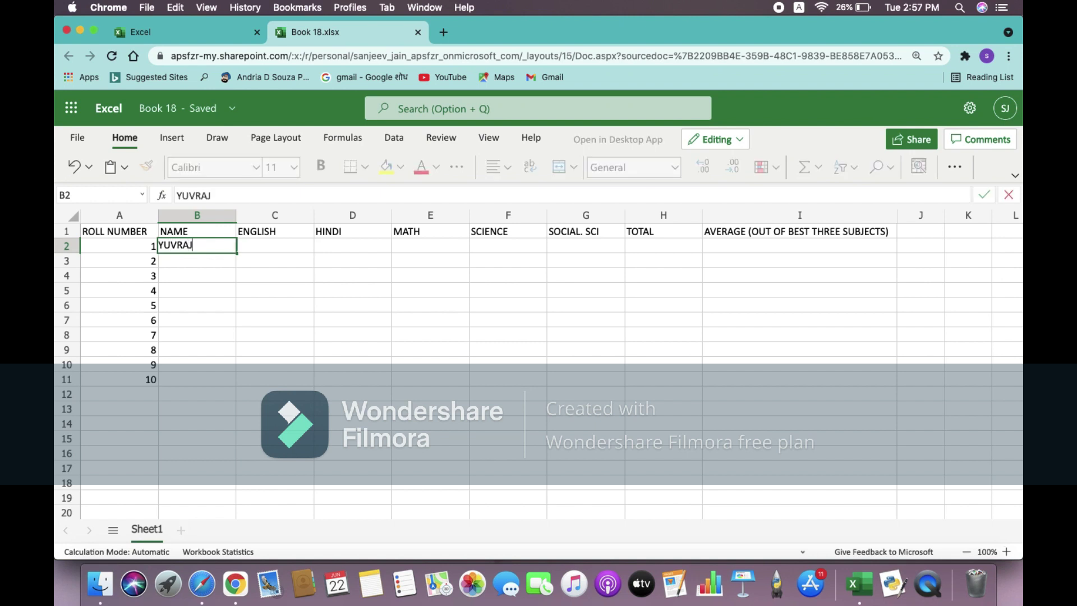
key("Return")
type("BHAVIK")
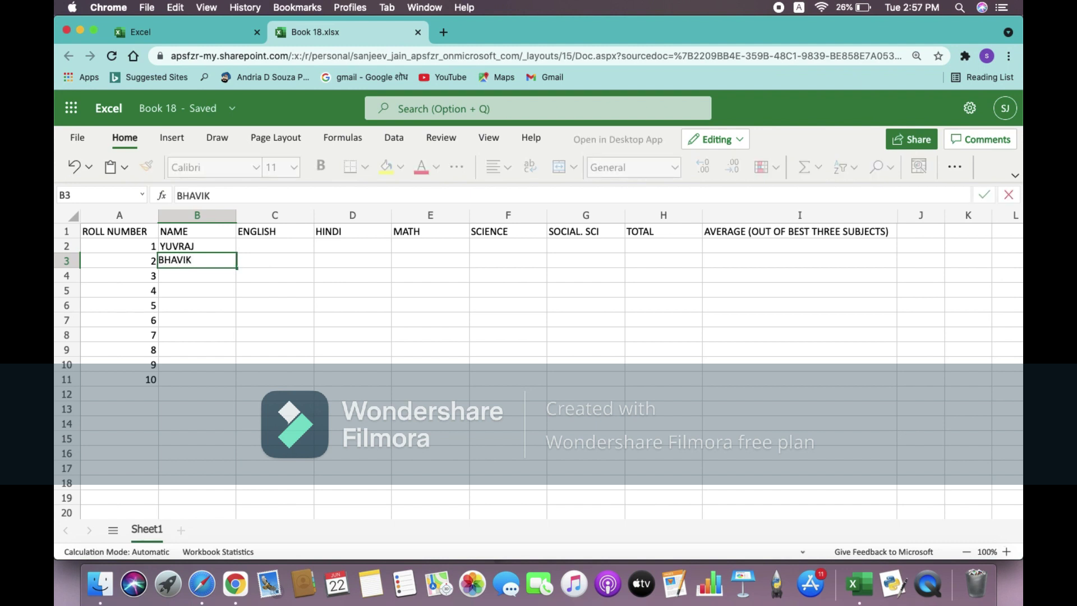
key("Return")
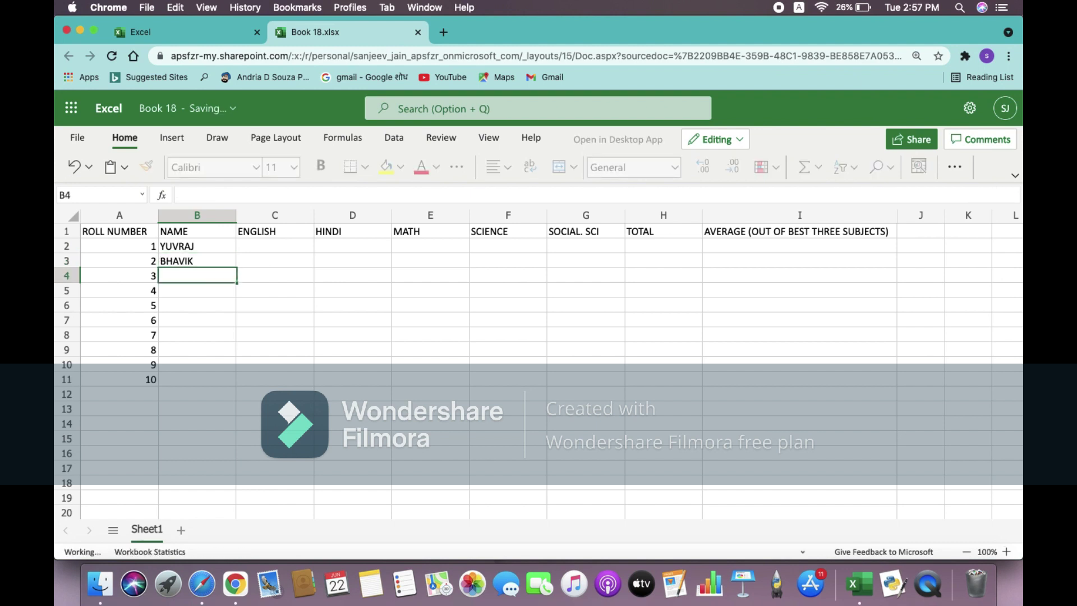
type("NAMAN")
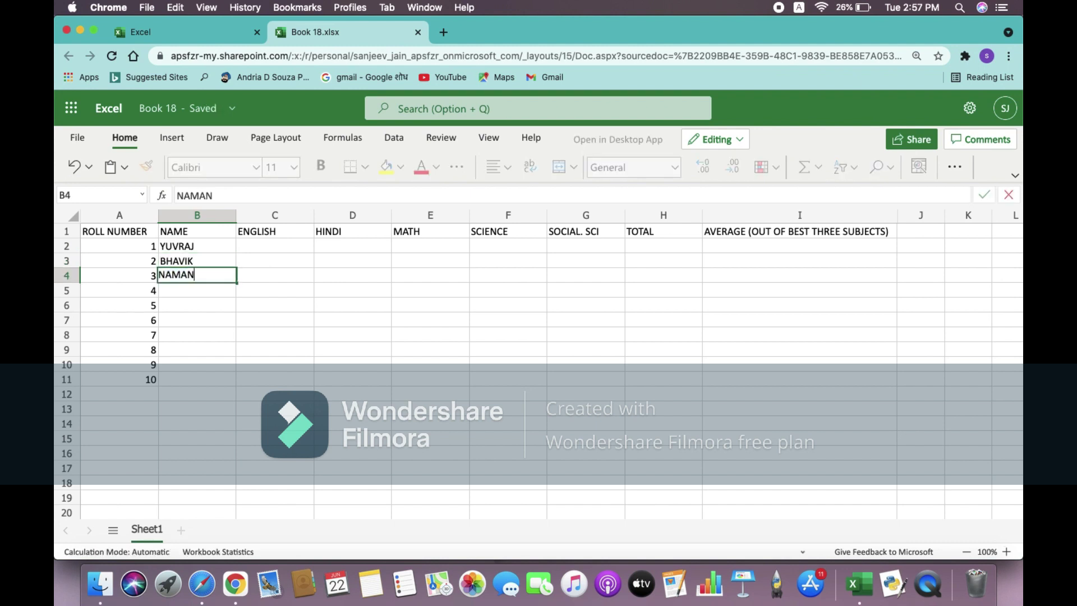
key("Return")
type("RO")
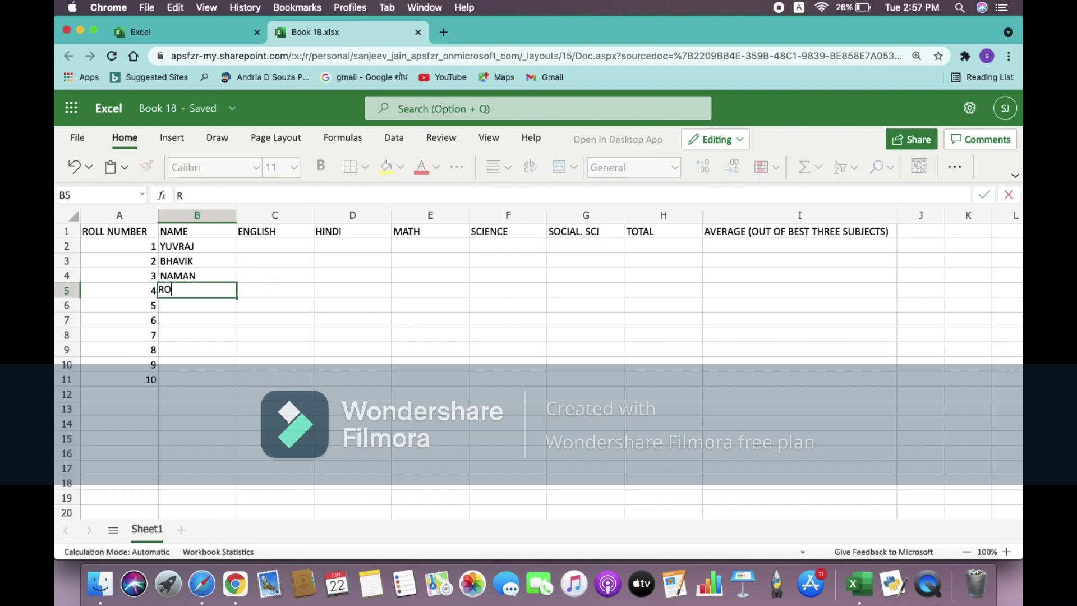
type("HIT")
key("Return")
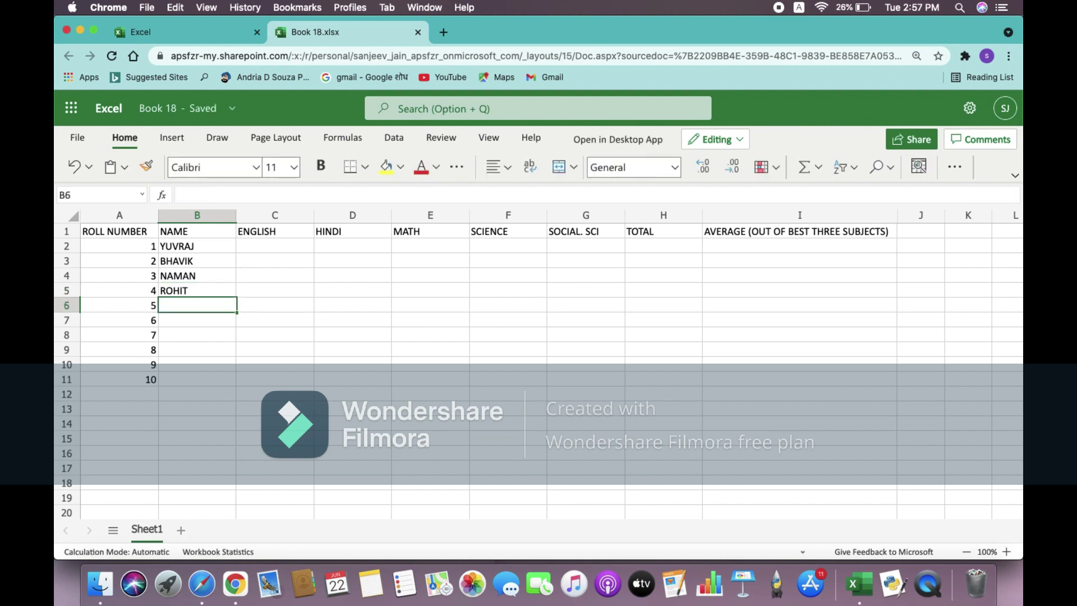
Step: Enter the fifth and sixth students' names in B6 and B7, correcting the spelling of the name in B7
type("KAPISH")
key("Return")
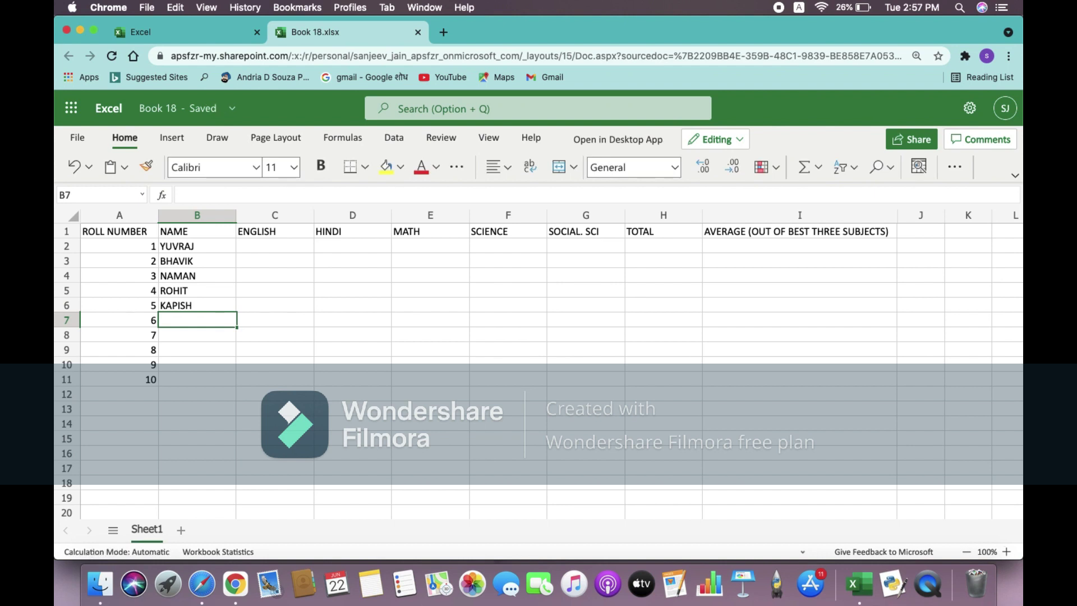
type("PWAN")
key("Return")
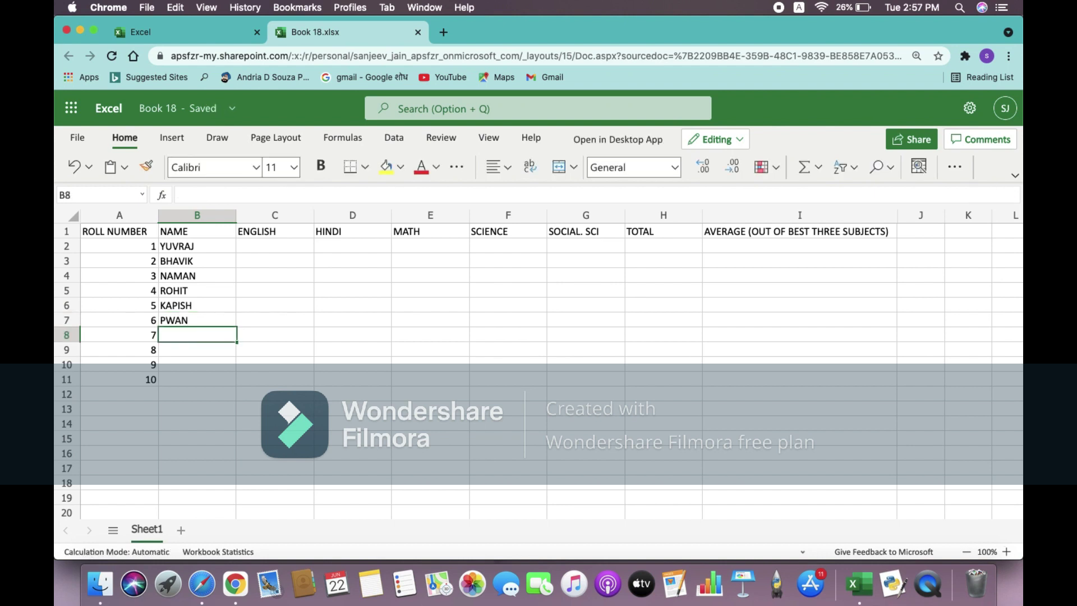
left_click(196, 320)
type("PA")
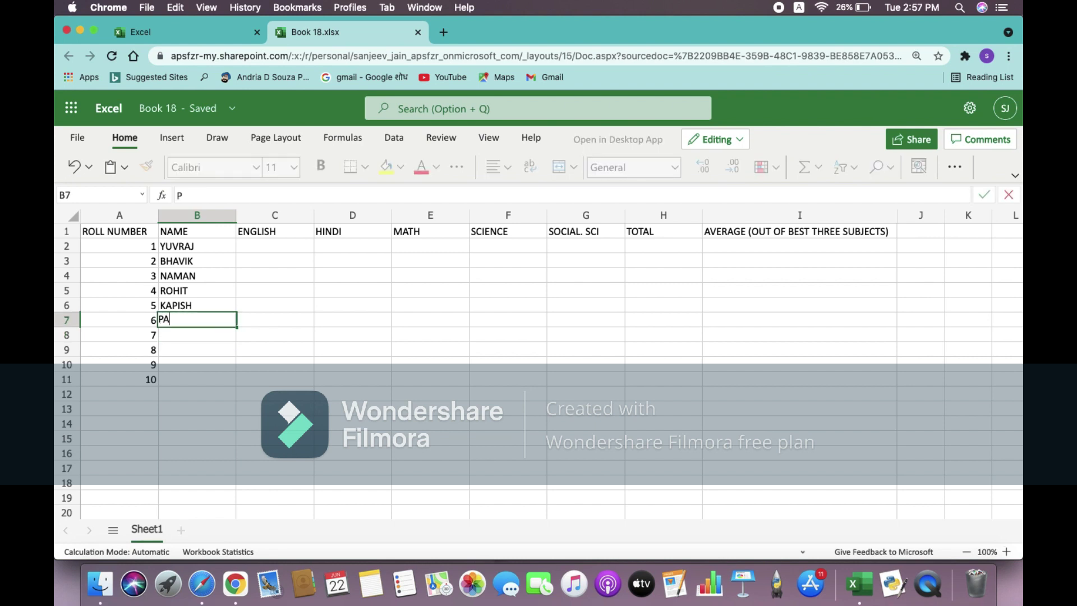
type("WAN")
key("Return")
Step: Enter the remaining four students' names in cells B8 to B11 for roll numbers 7 to 10
type("ARTI")
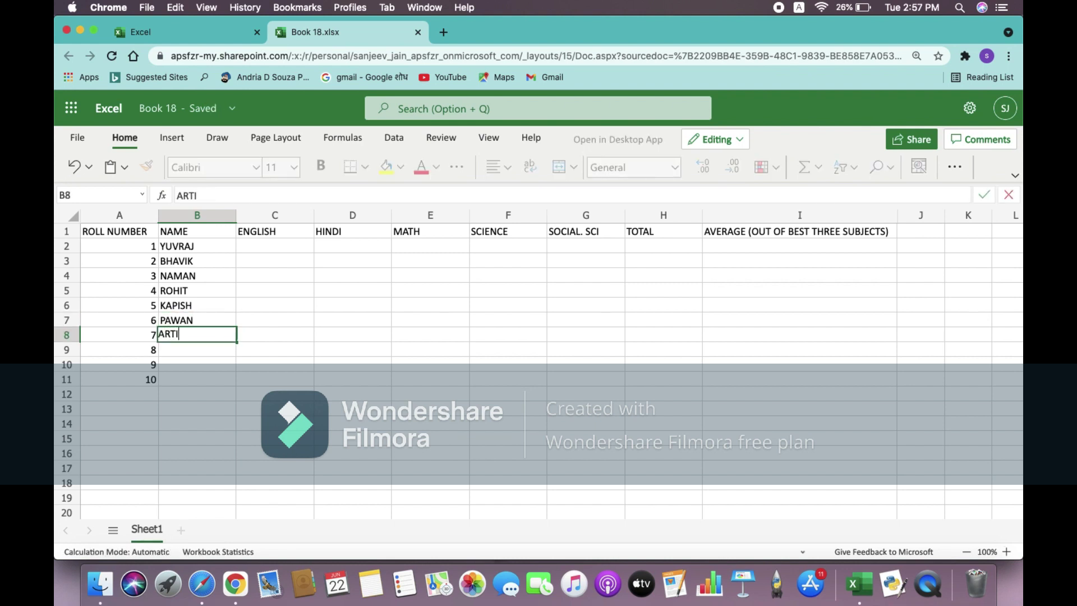
key("Return")
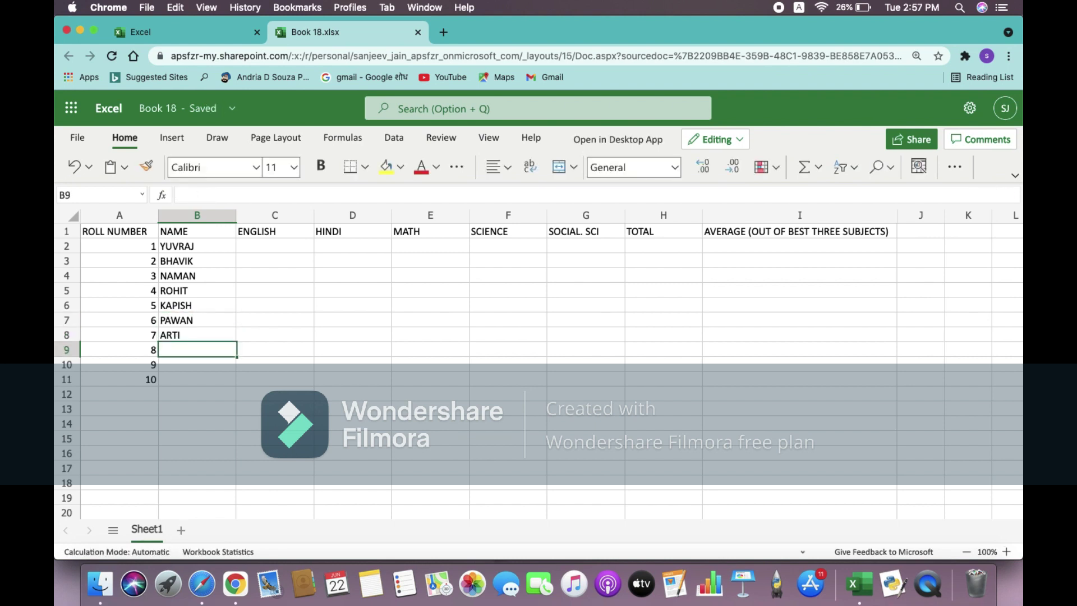
type("DIVYA")
key("Return")
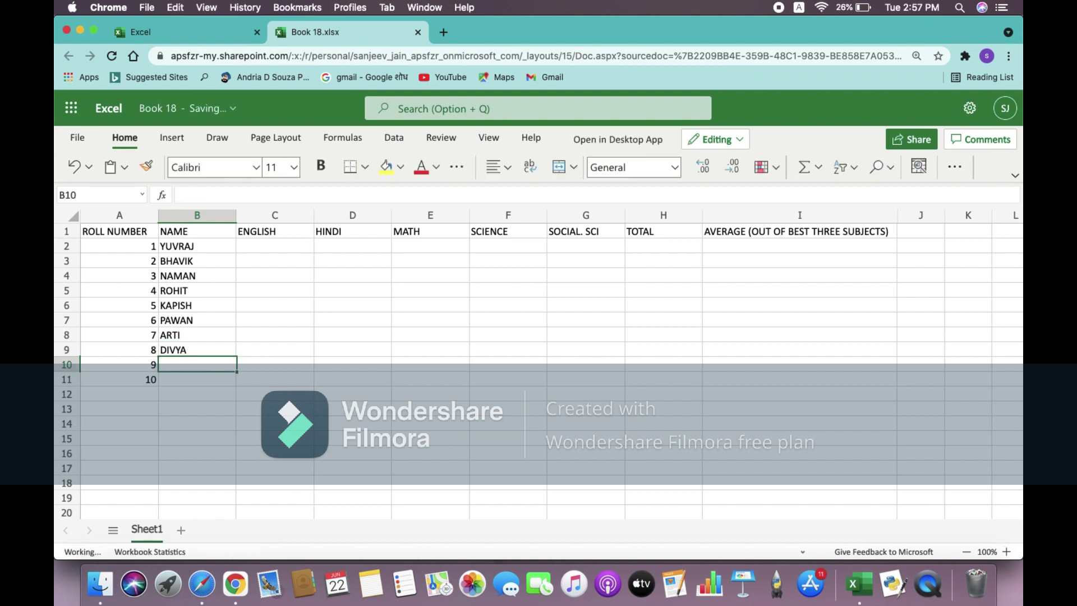
type("BHUMI")
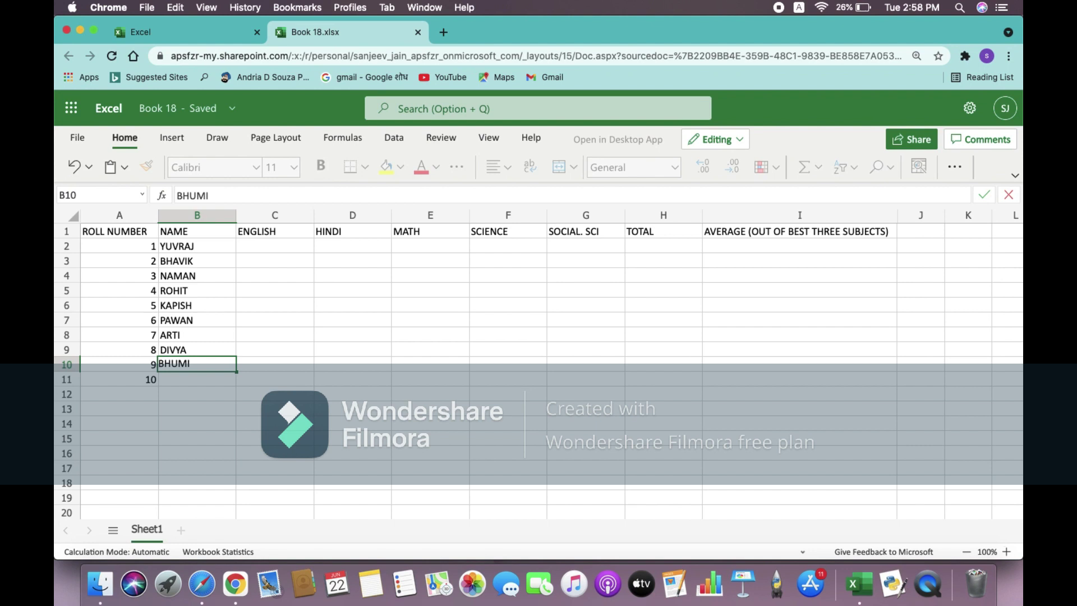
key("Return")
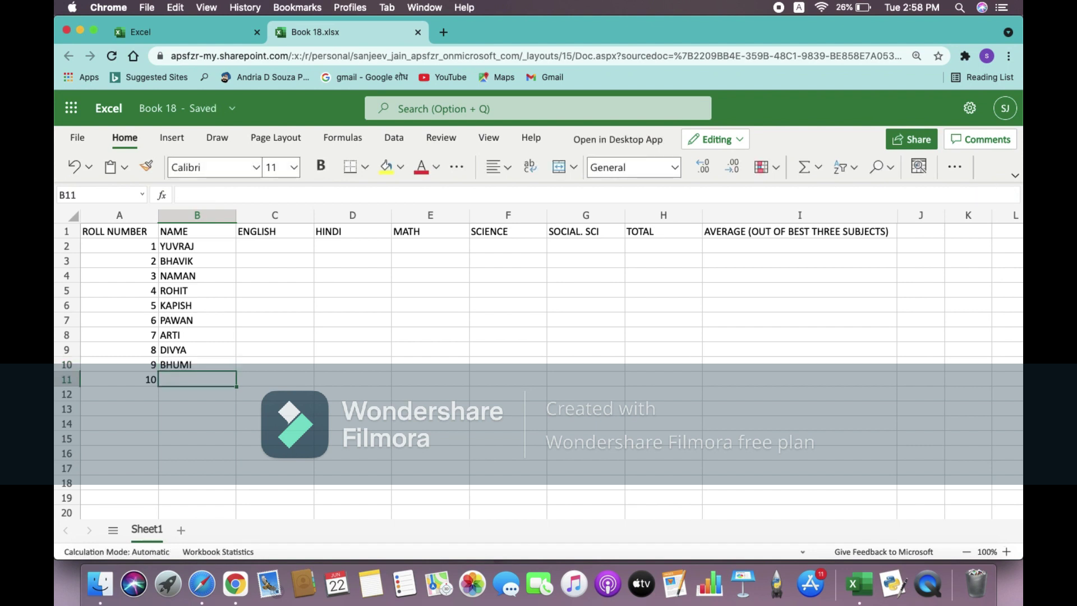
type("SACHIN")
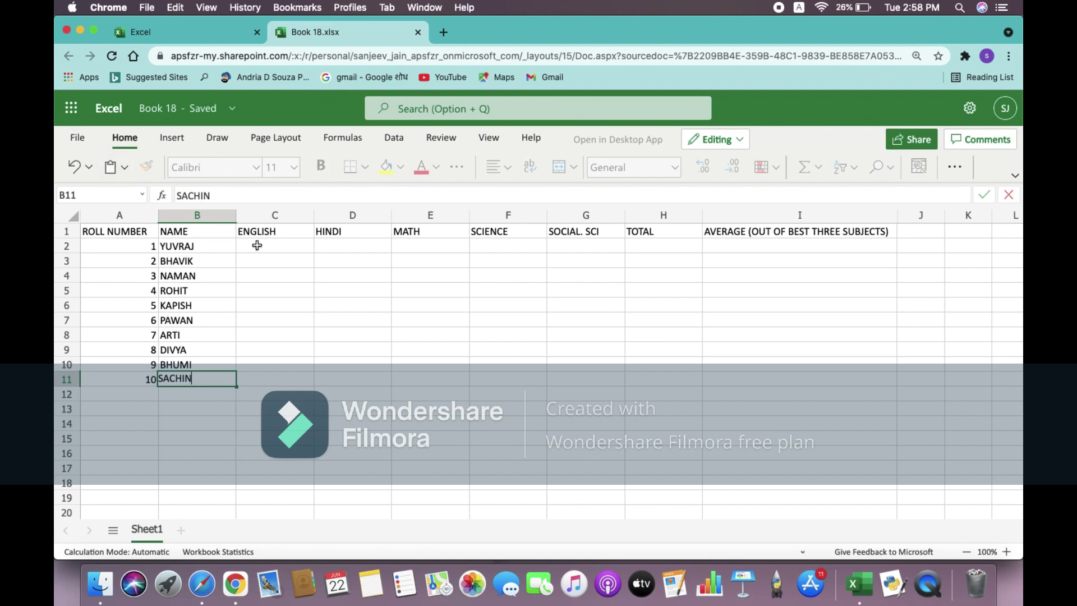
left_click(256, 245)
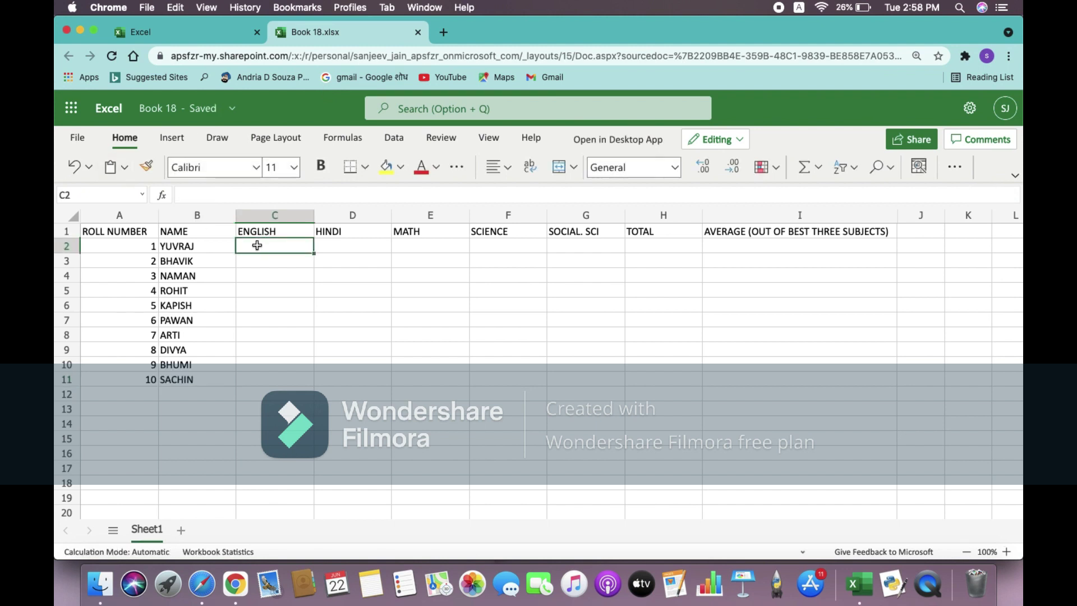
Step: Add the maximum marks to the first two subject headers, making C1 ENGLISH (80) and D1 HINDI (80)
left_click(287, 233)
double_click(287, 231)
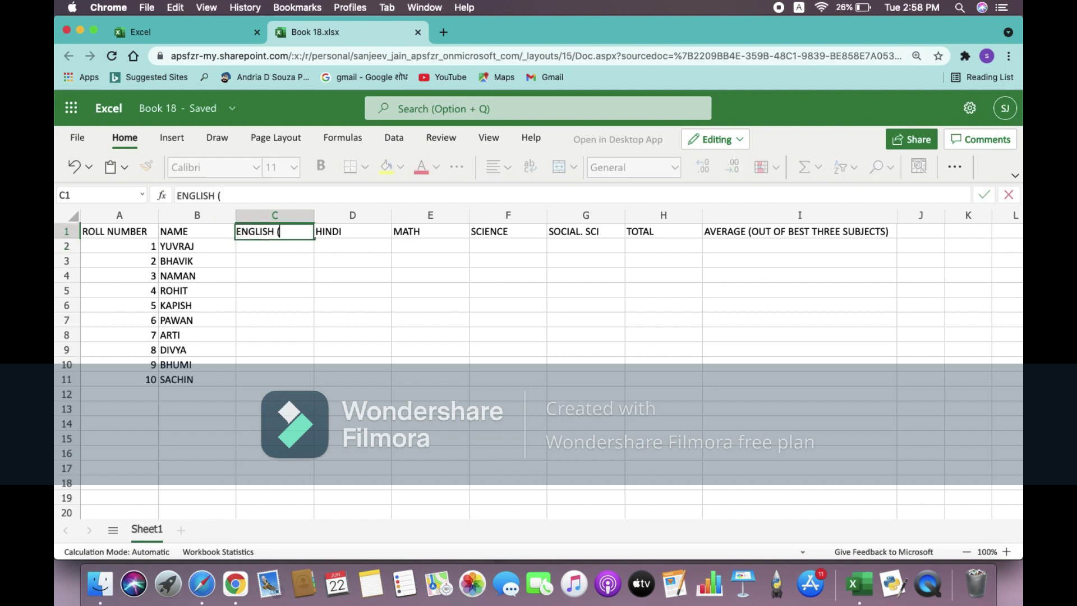
type("(80")
left_click(364, 234)
left_click(272, 195)
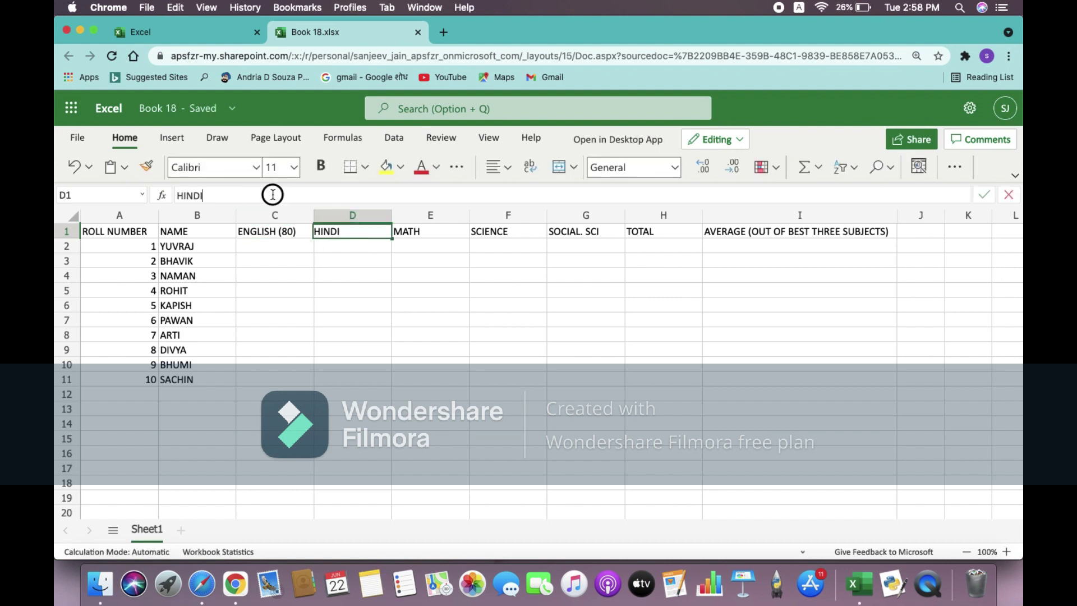
type("(")
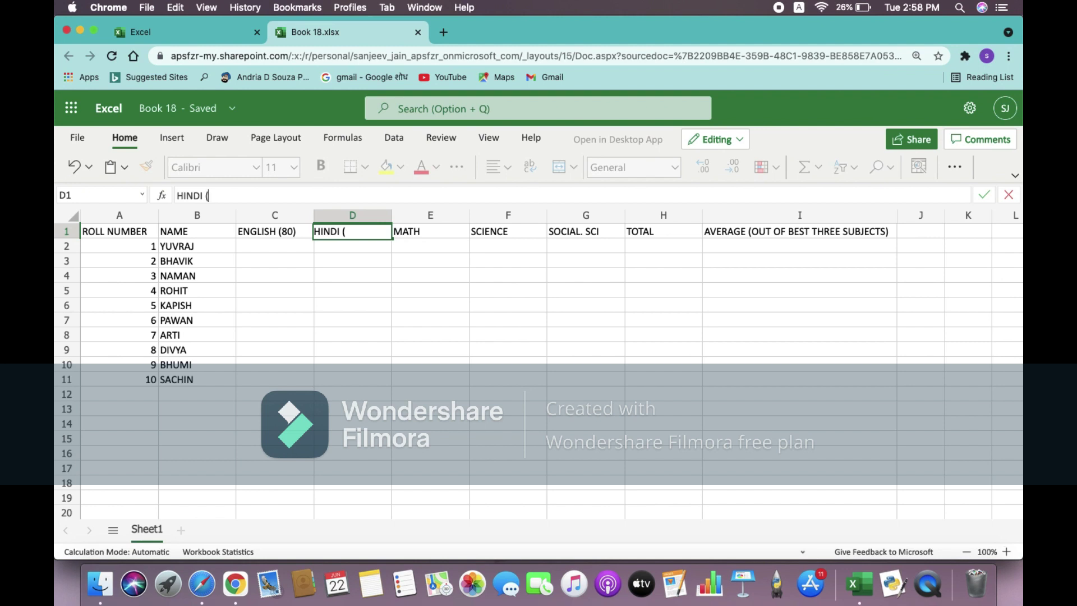
type("80)")
Step: Change the MATH header in E1 to MATH (80)
left_click(434, 231)
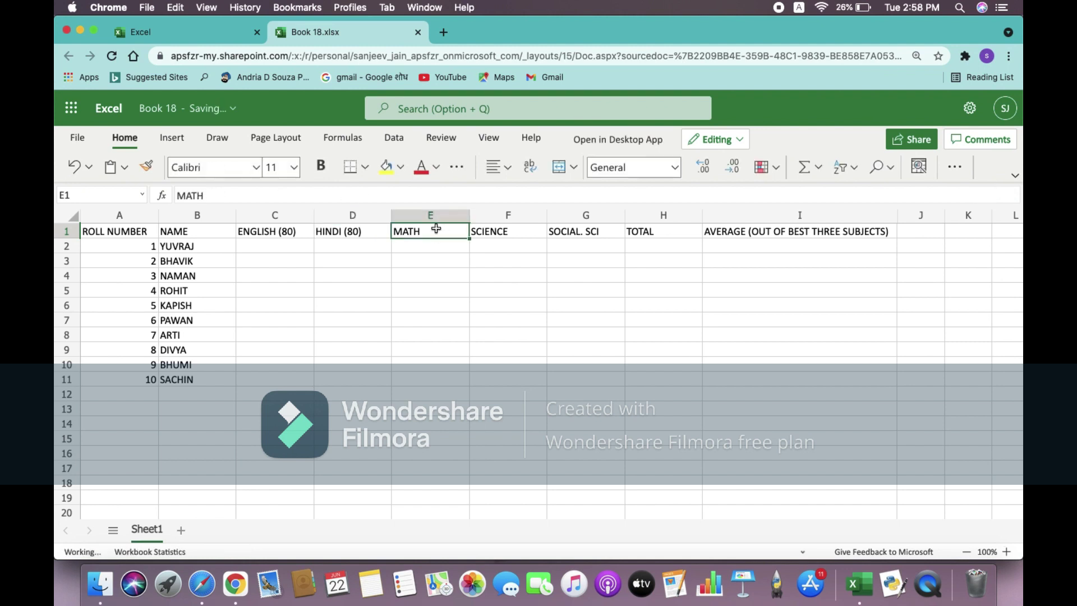
left_click(250, 193)
type("(")
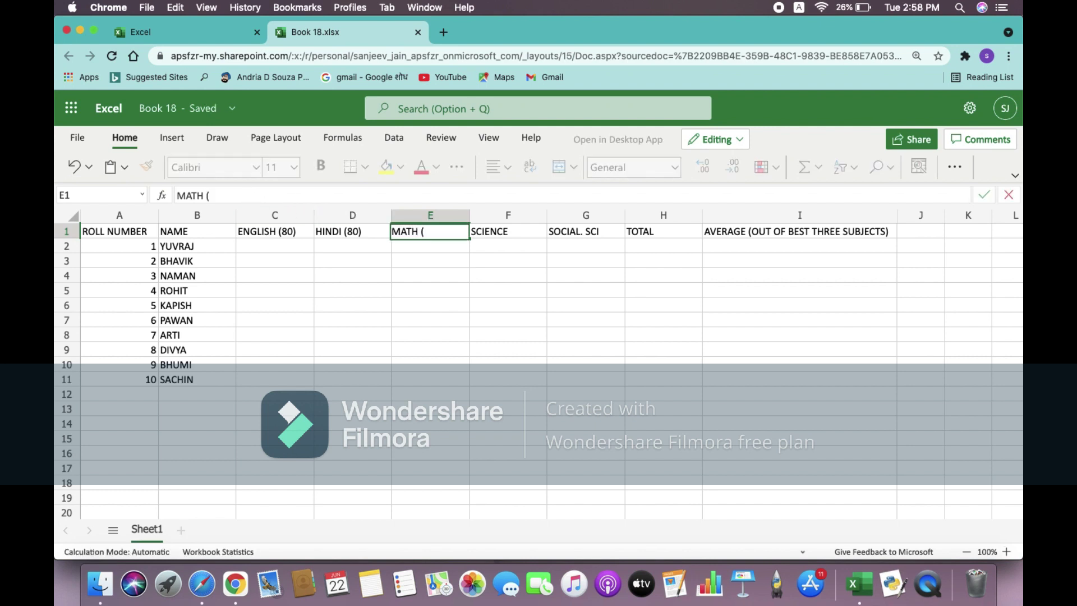
type("80)")
left_click(389, 296)
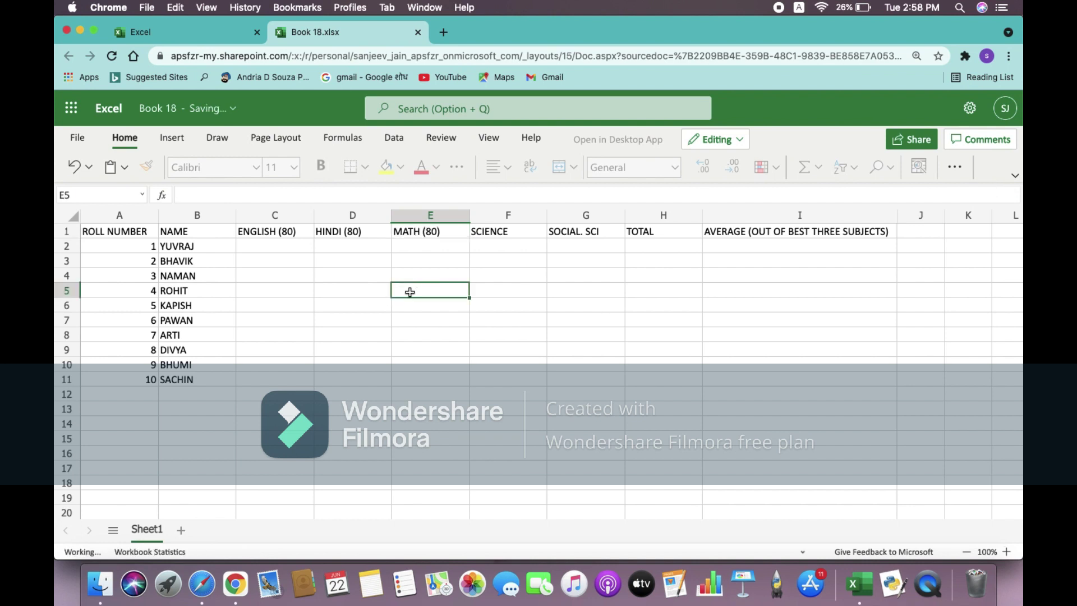
left_click(519, 233)
type("2")
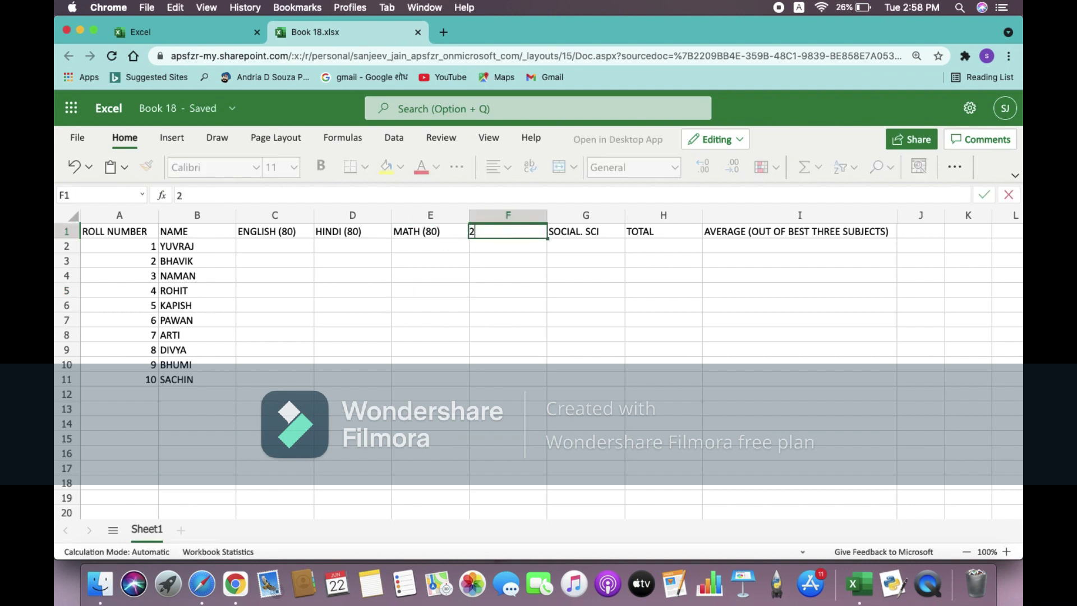
key("Escape")
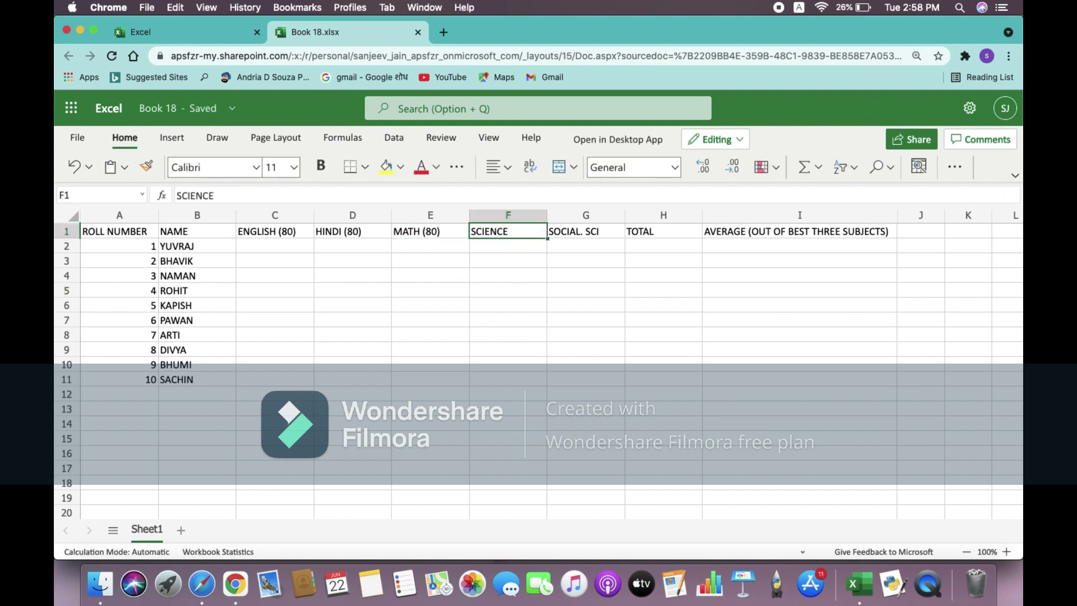
key("F2")
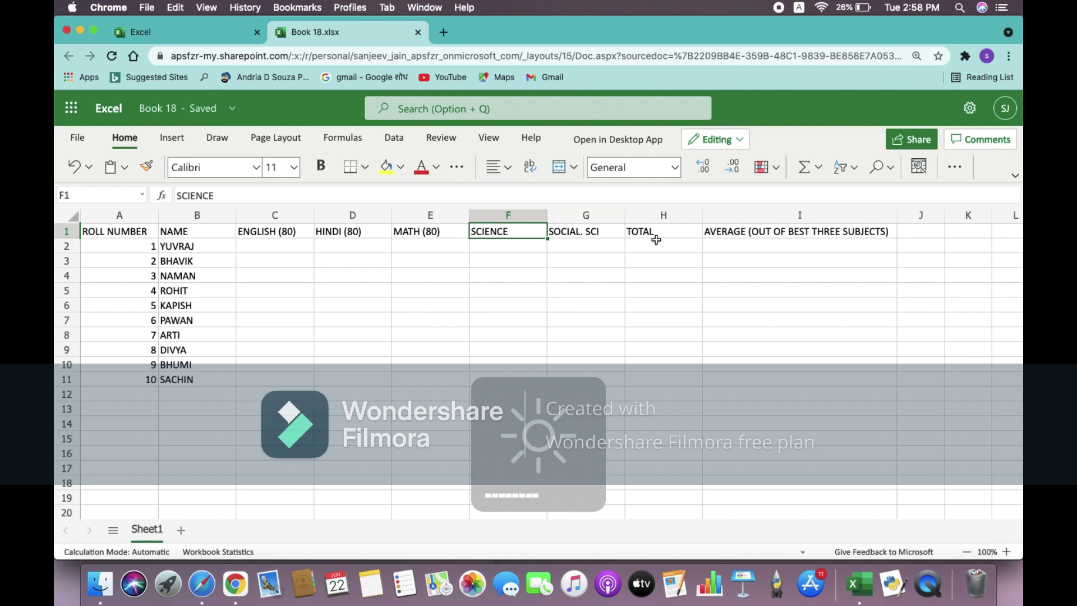
left_click(608, 274)
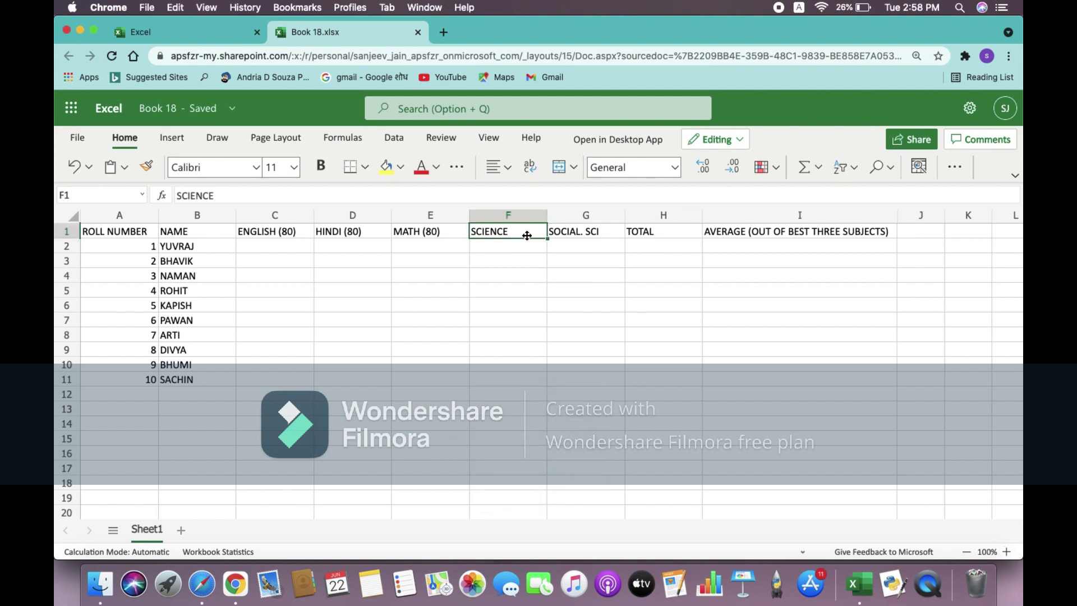
key("BackSpace")
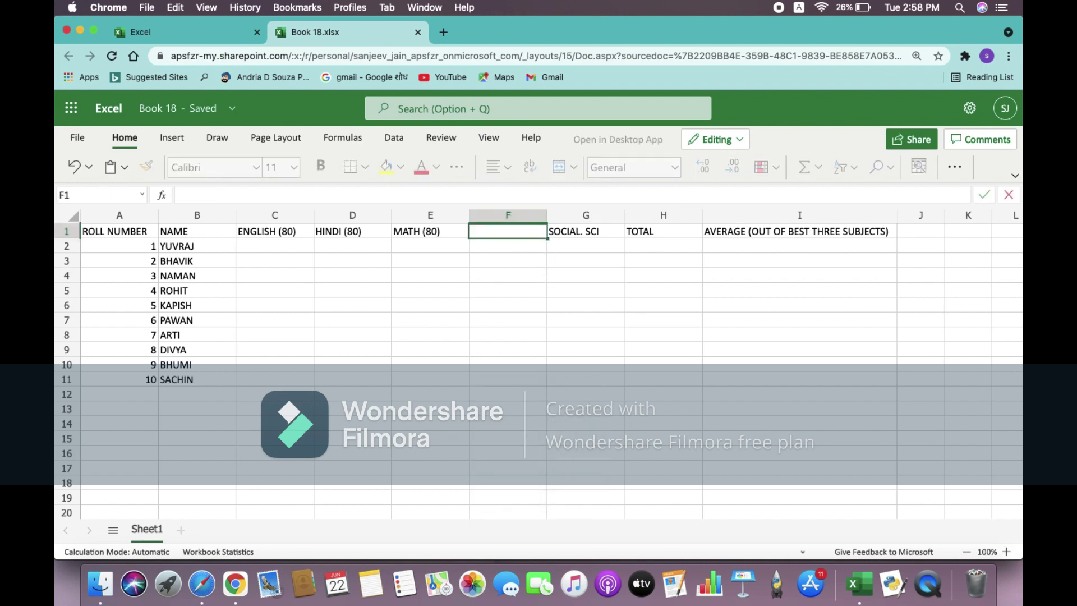
key("Escape")
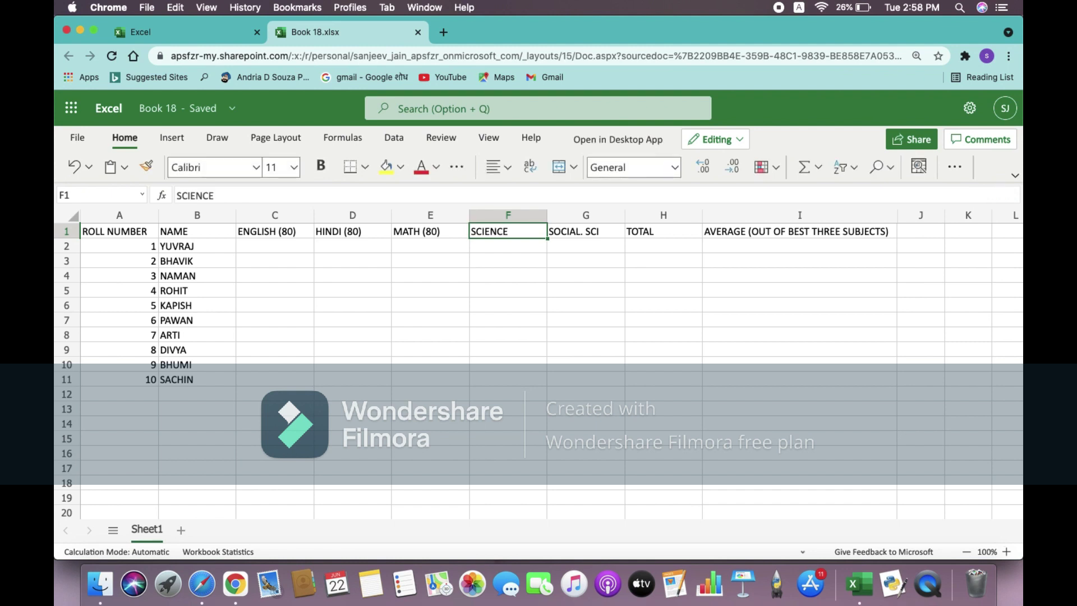
Step: Extend the last two subject headers to SCIENCE (80) in F1 and SOCIAL. SCI (80) in G1
left_click(342, 197)
type("(80")
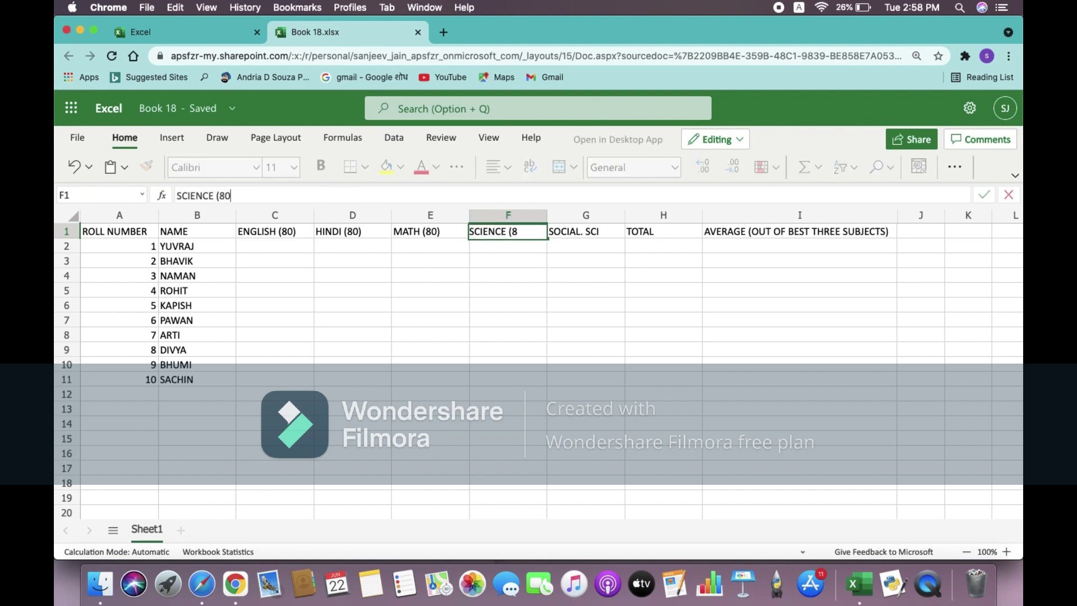
type(")")
left_click(579, 234)
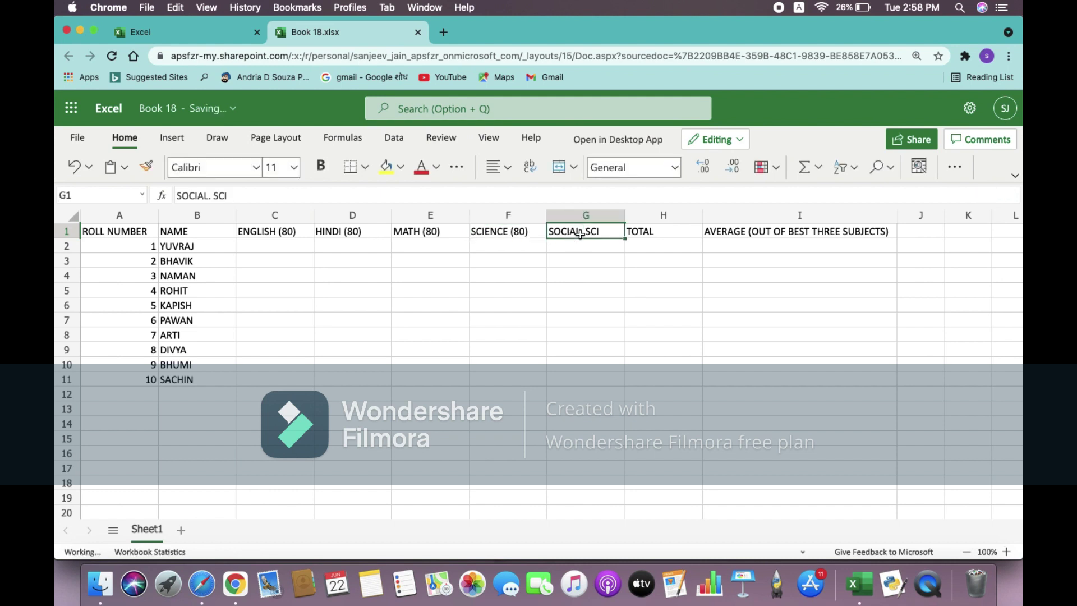
left_click(335, 195)
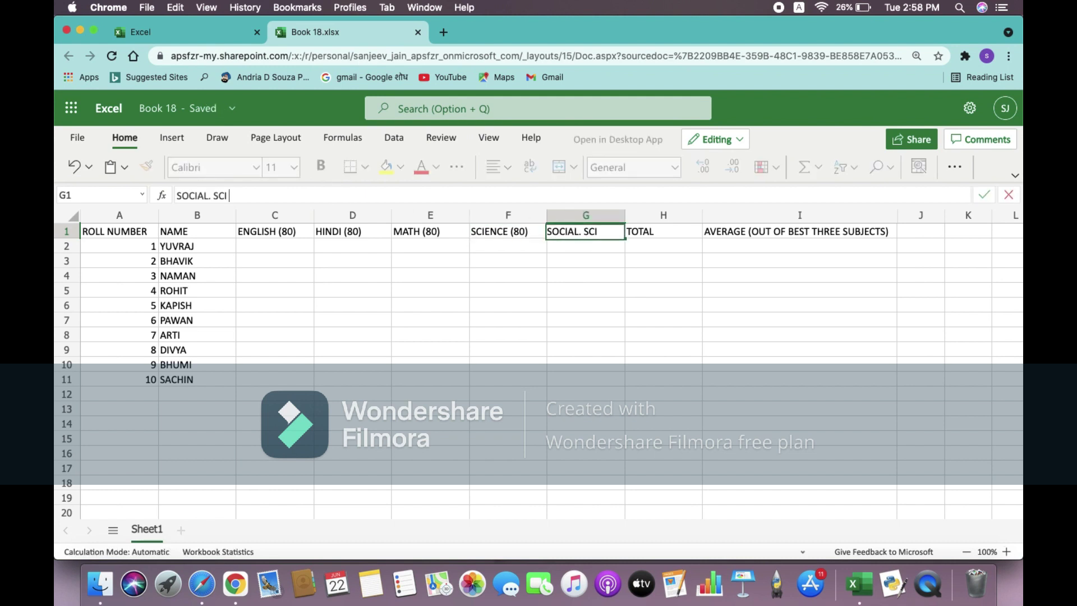
type("(80)")
Step: Change the TOTAL header in H1 to TOTAL (400)
left_click(656, 231)
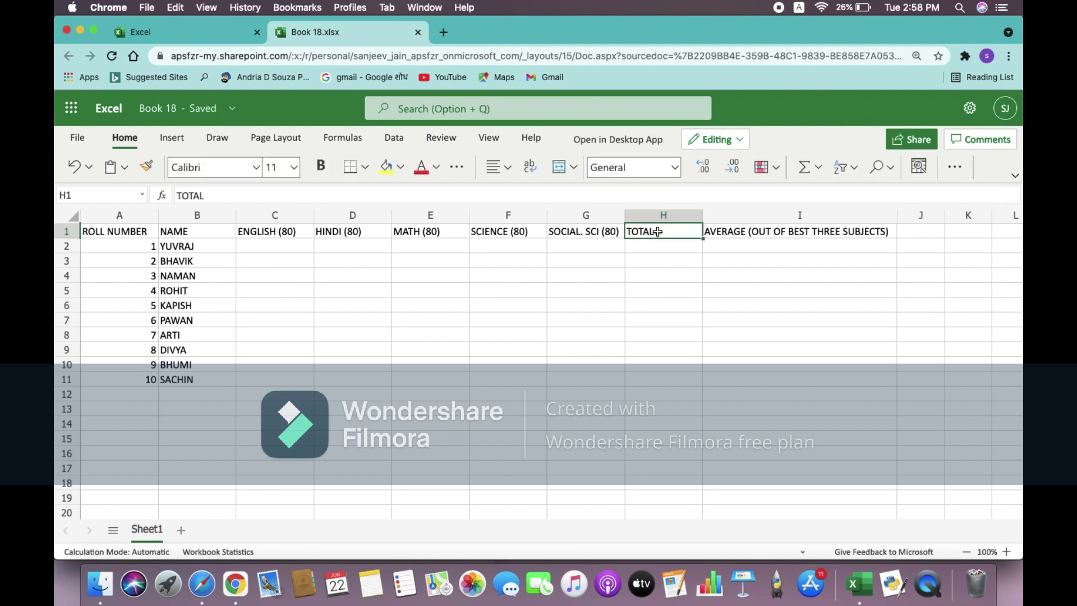
left_click(285, 196)
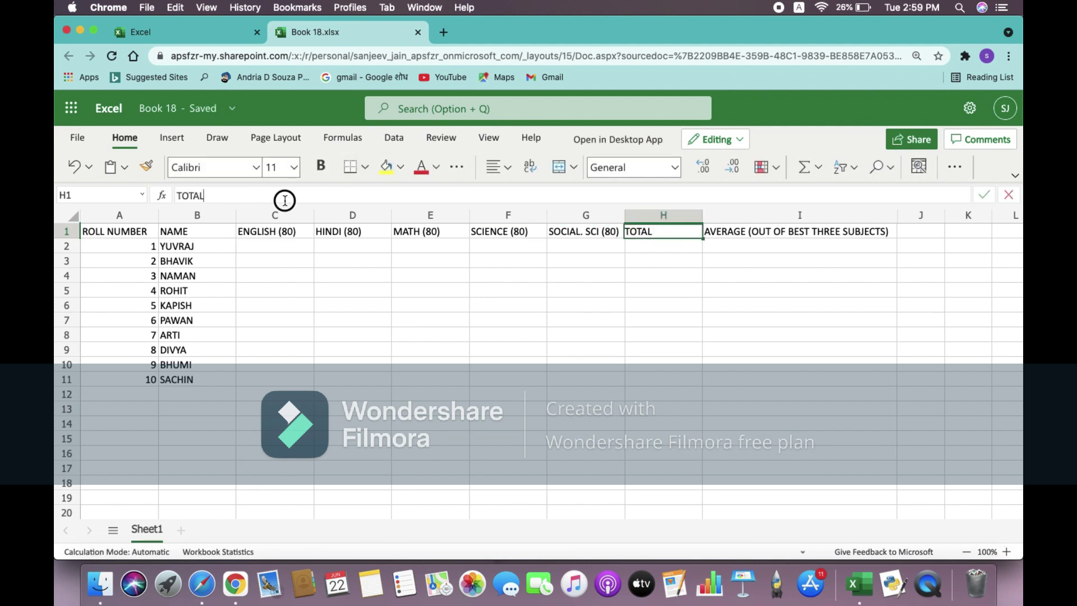
type("(4")
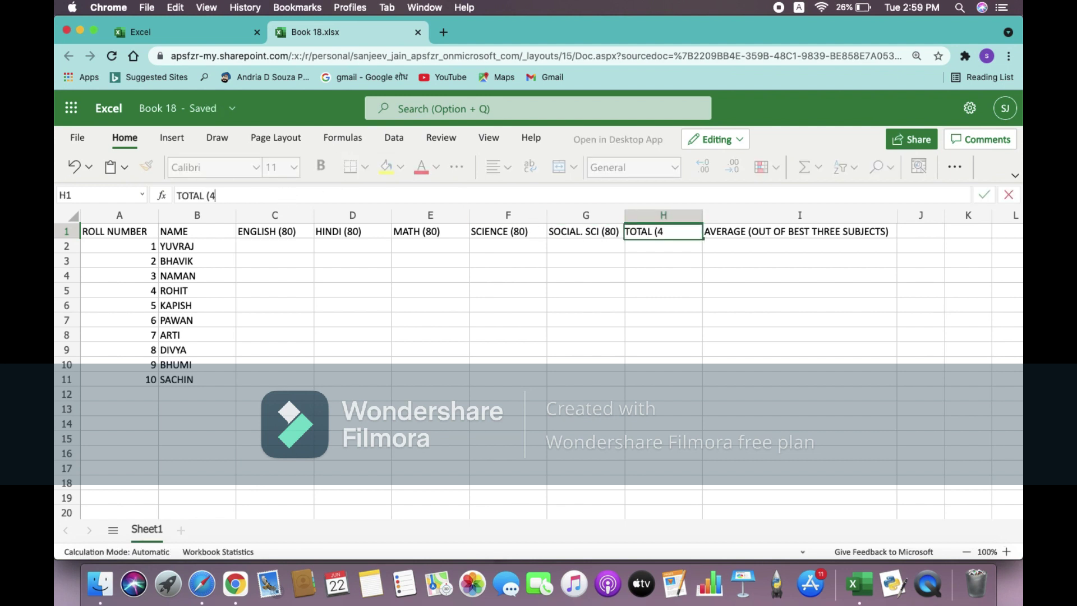
type("00")
left_click(443, 353)
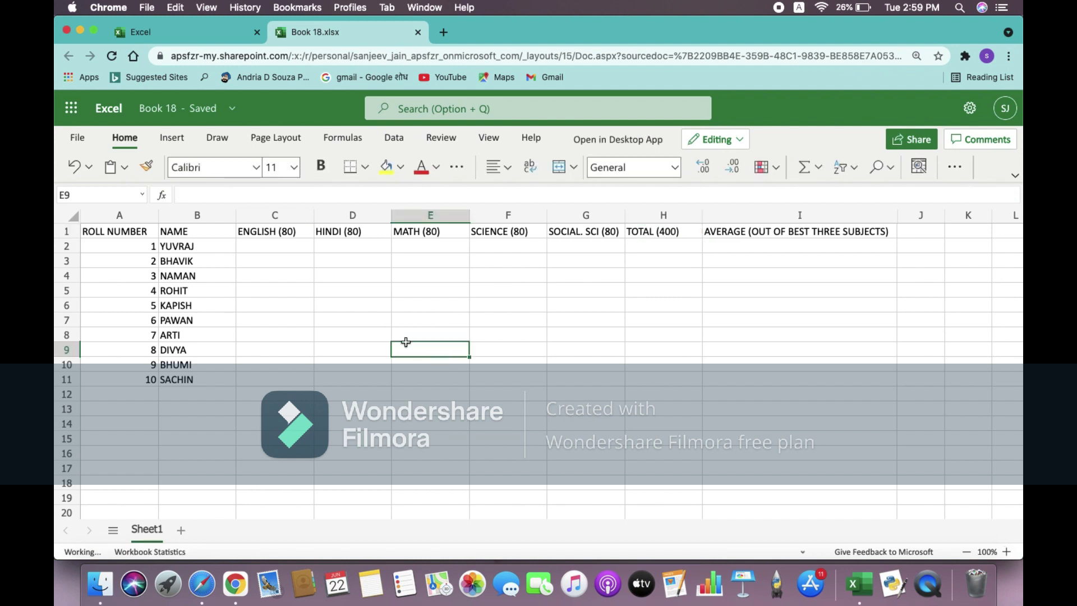
Step: Enter the English marks 67, 65, 68, 78 and 66 in C2 to C6 for roll numbers 1 to 5
left_click(256, 244)
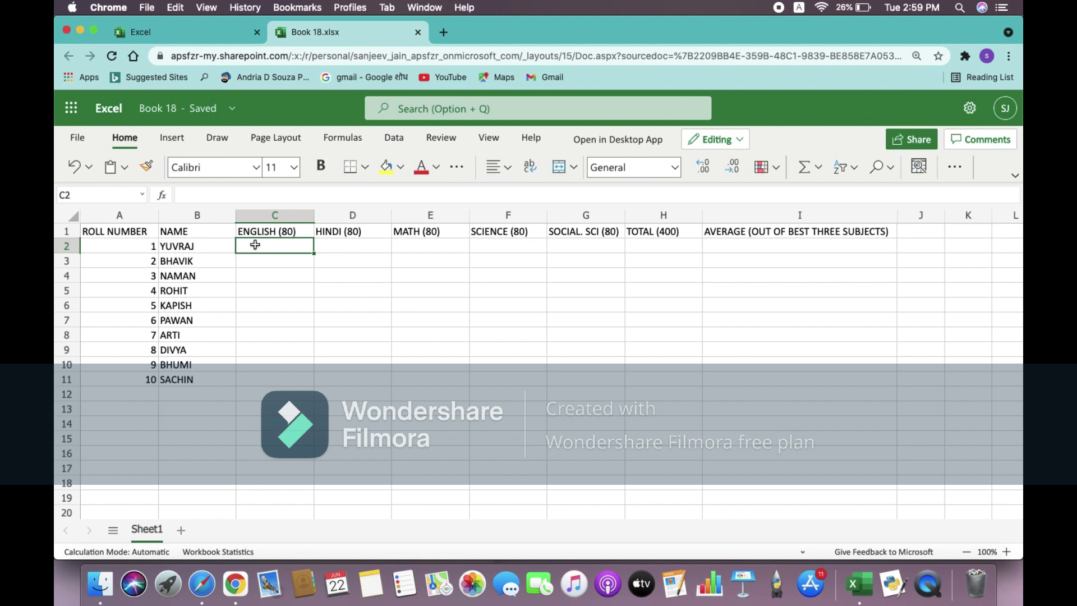
type("67")
key("Return")
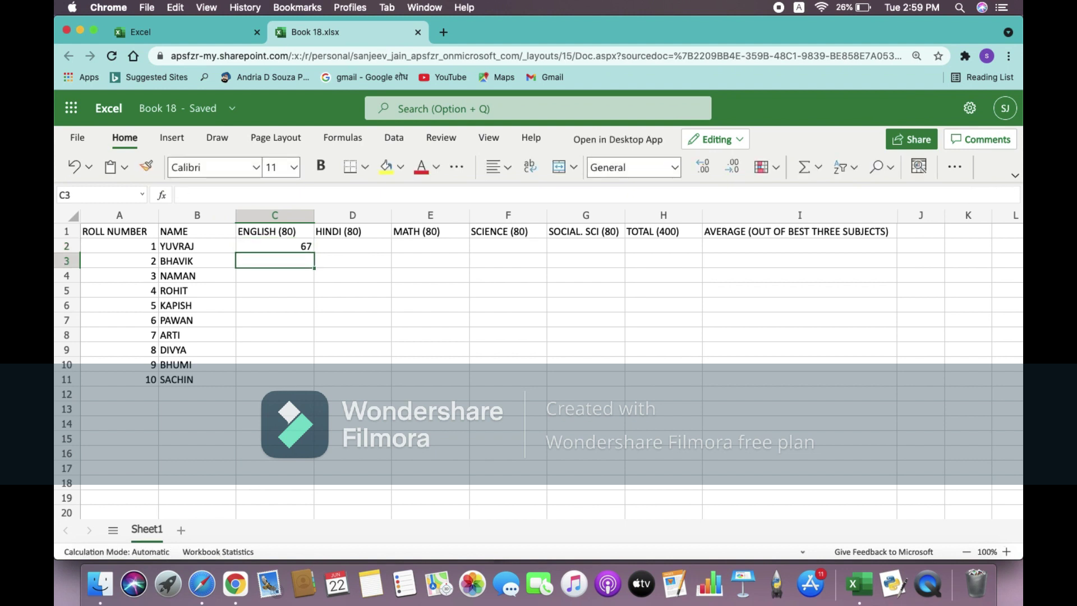
type("65")
key("Return")
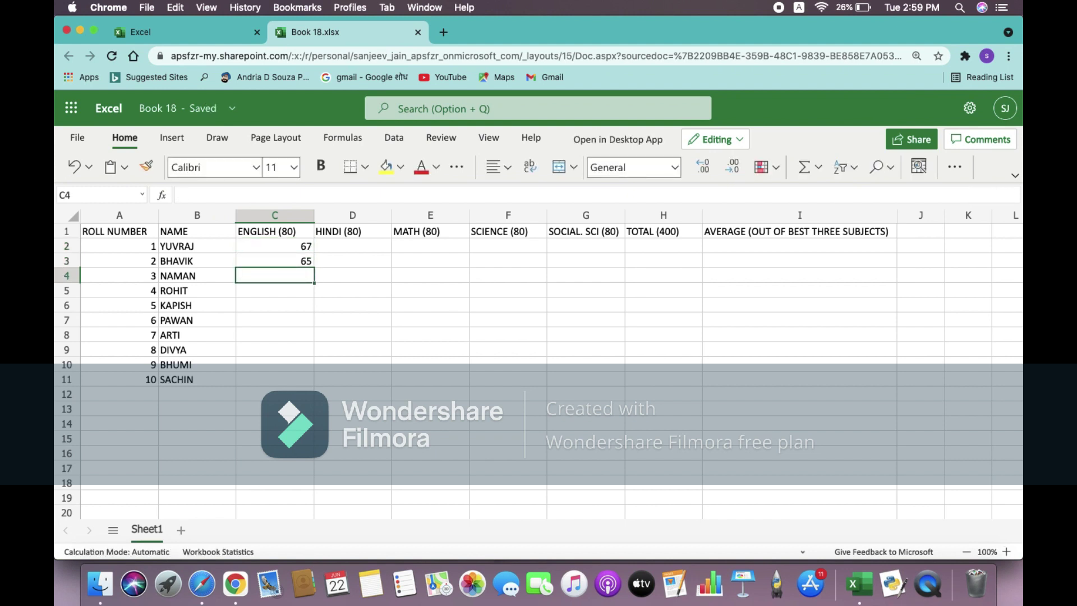
type("68")
key("Return")
type("78")
key("Return")
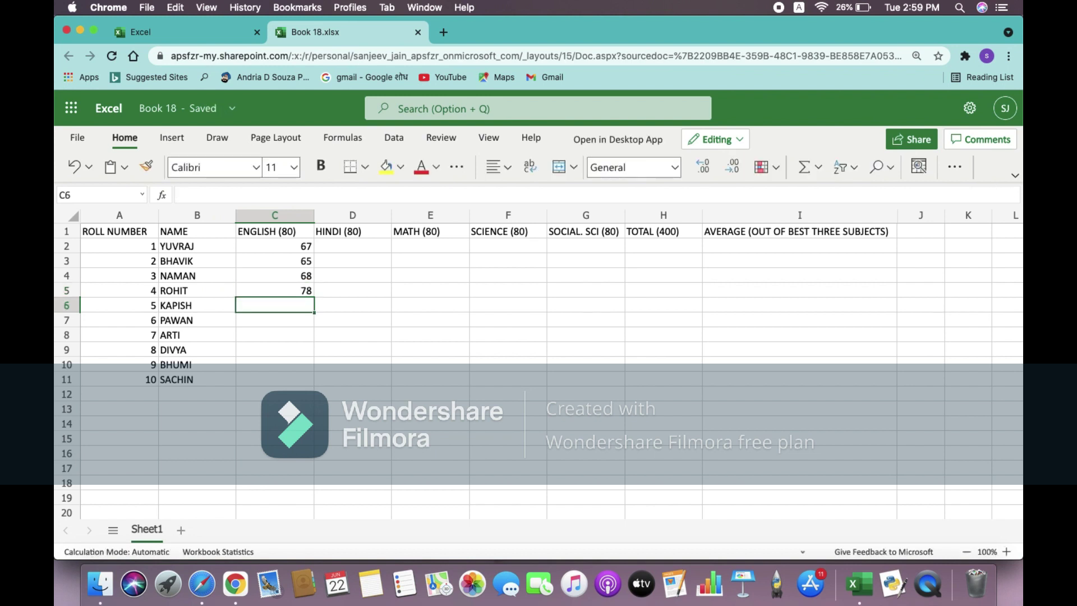
type("66")
key("Return")
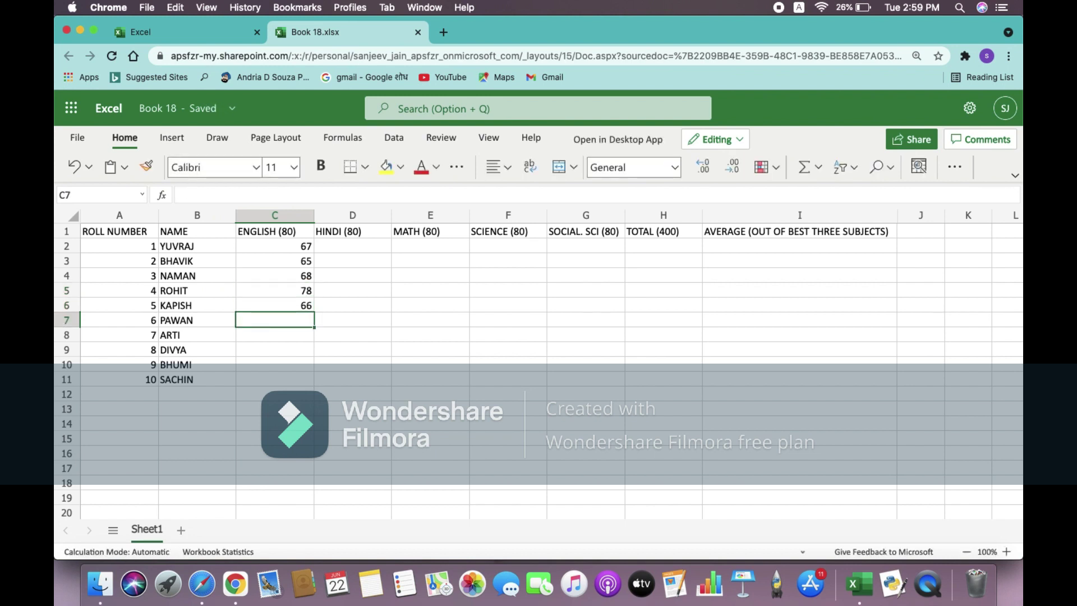
Step: Enter the English marks 80, 59, 70, 75 and 77 in C7 to C11 for roll numbers 6 to 10
type("80")
key("Return")
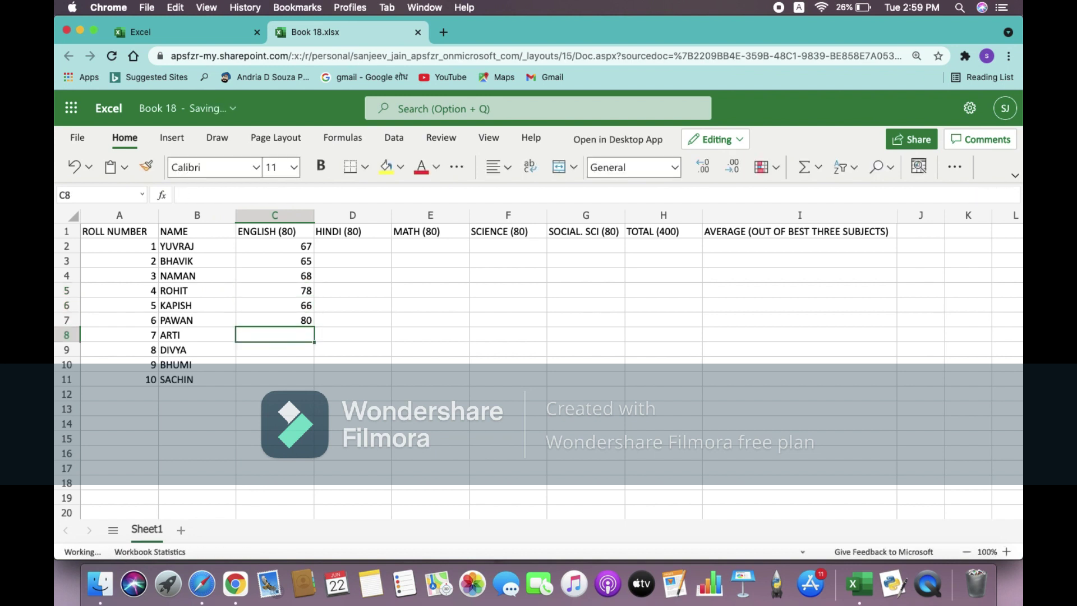
type("59")
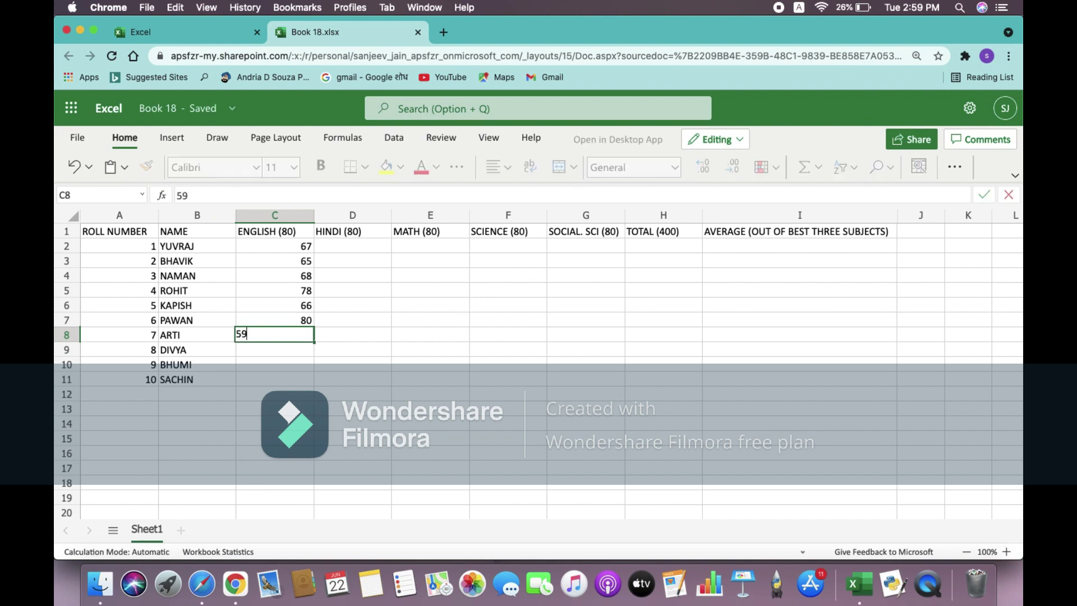
key("Return")
type("70")
key("Return")
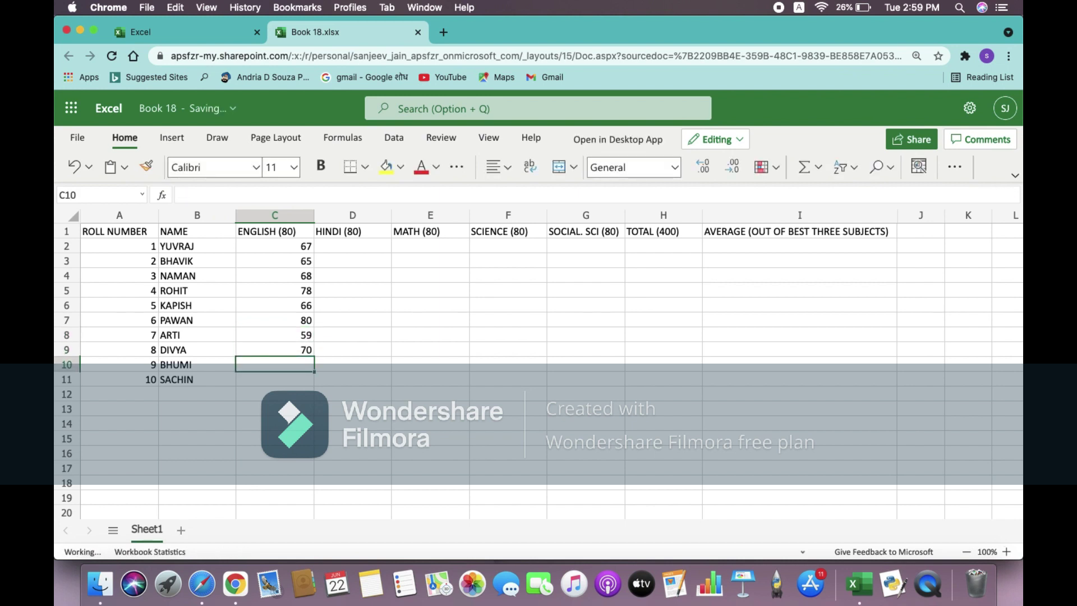
type("75")
key("Return")
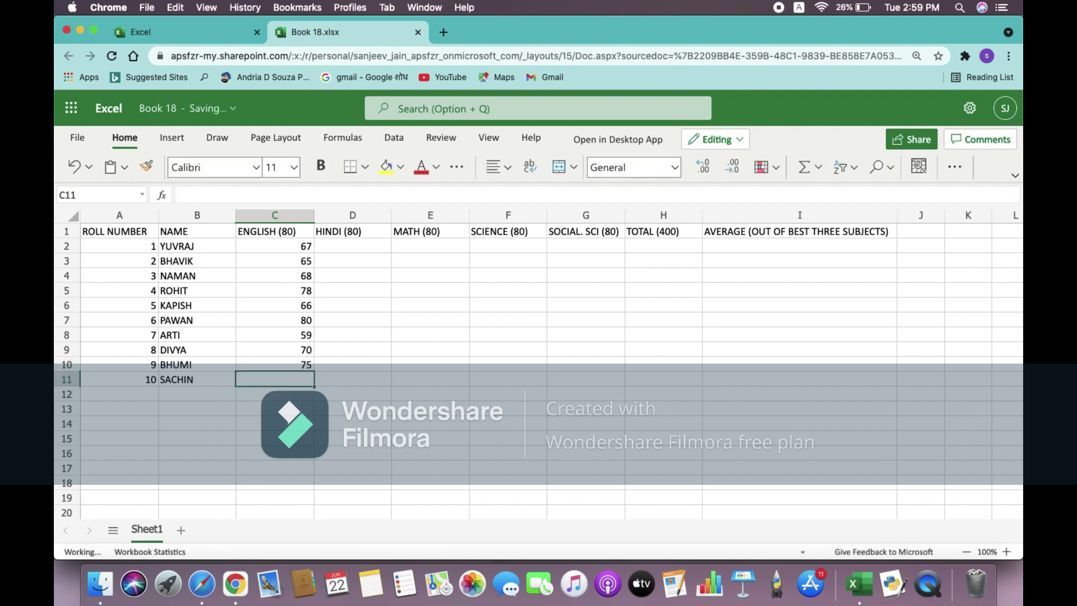
type("77")
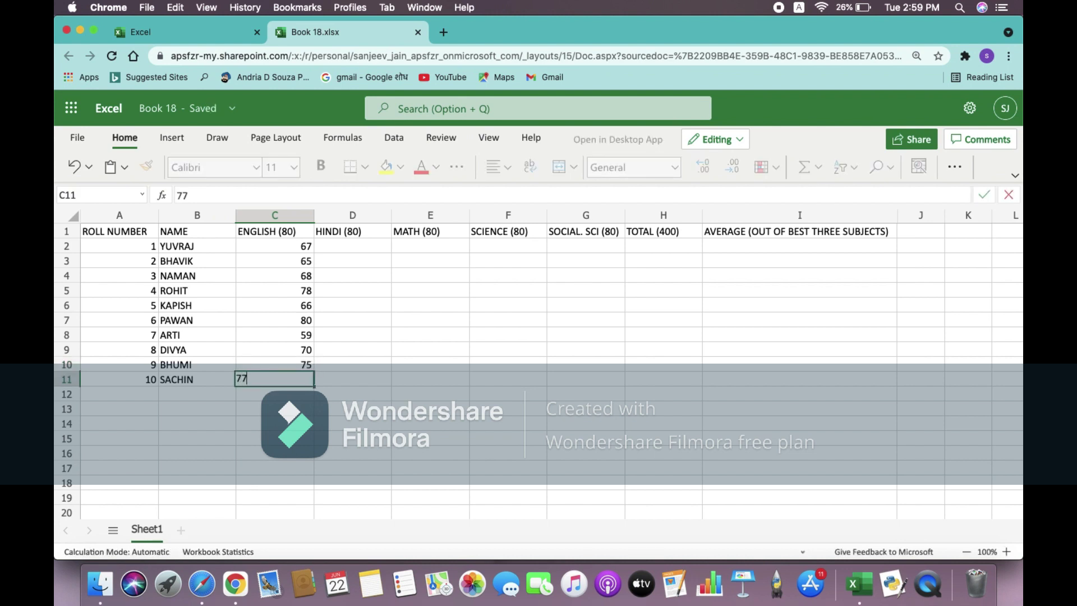
Step: Enter the Hindi marks 78, 65, 79, 80 and 67 in D2 to D6 for roll numbers 1 to 5
left_click(353, 241)
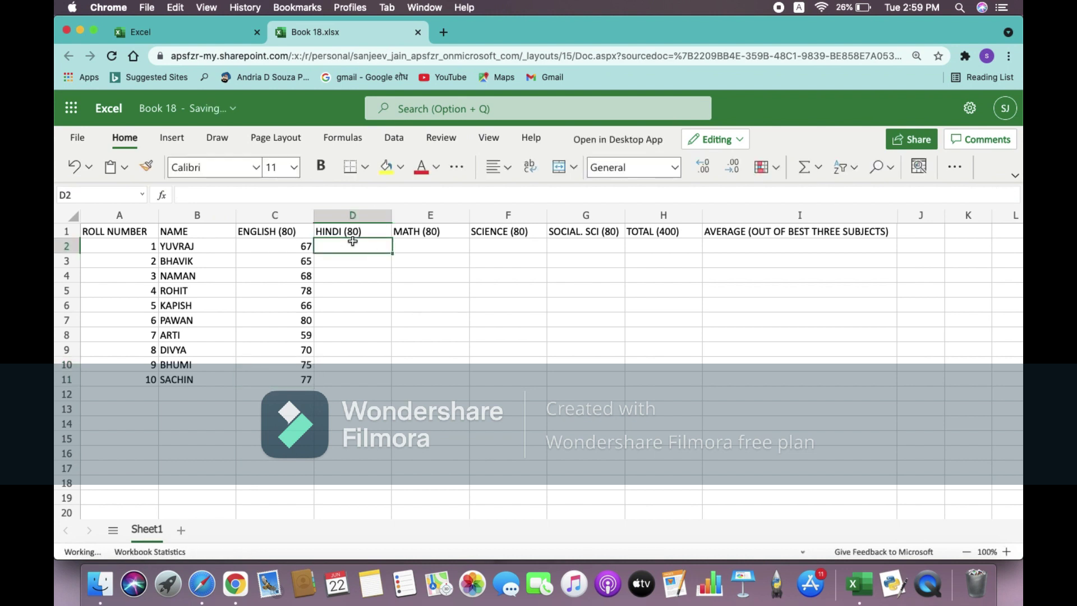
type("78")
key("Return")
type("65")
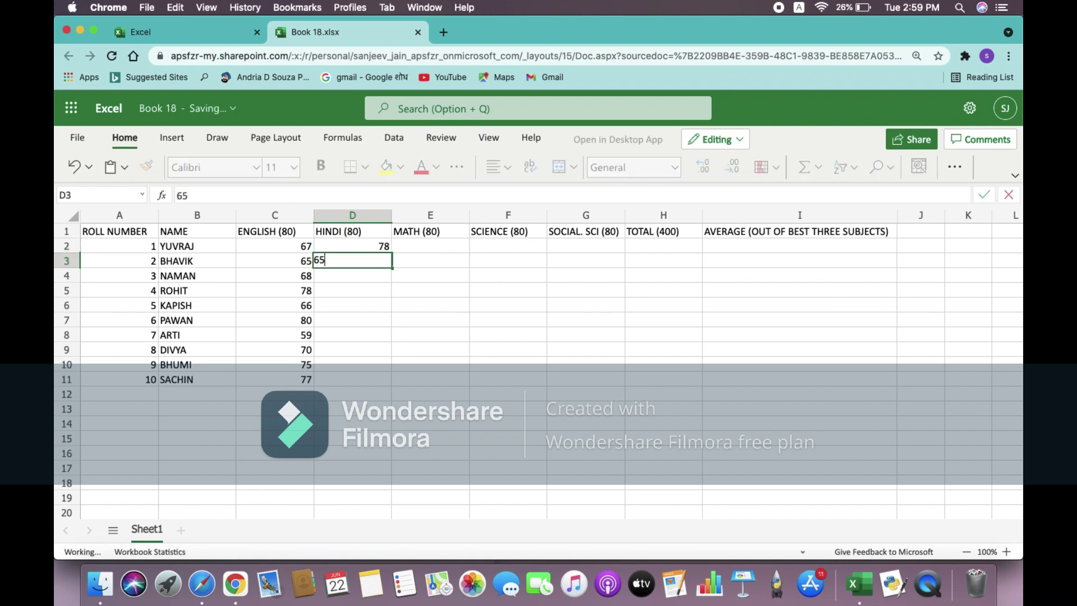
key("Return")
type("79")
key("Return")
type("8")
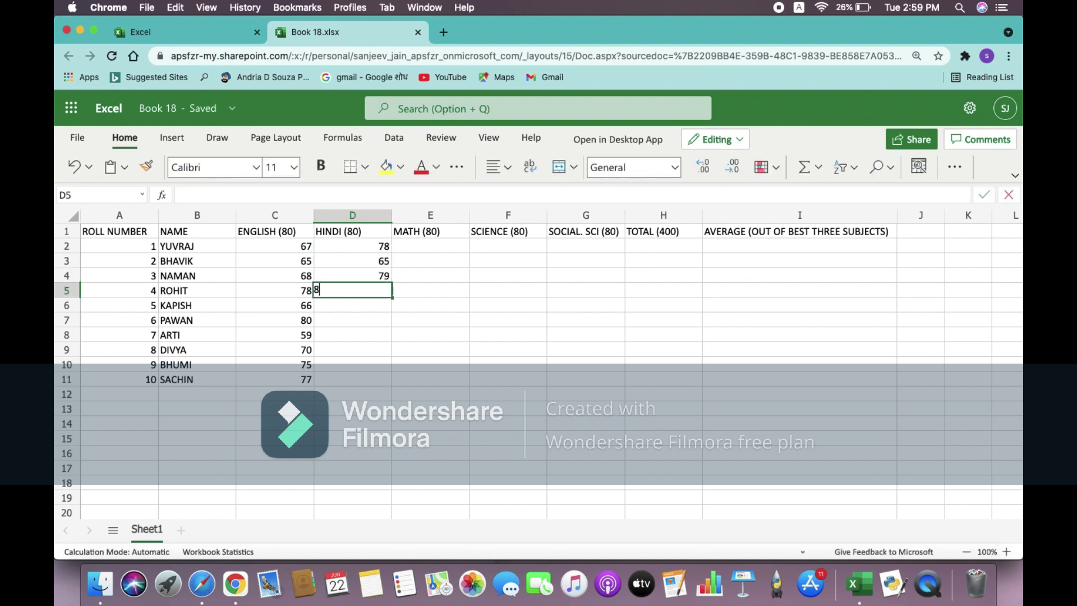
type("0")
key("Return")
type("67")
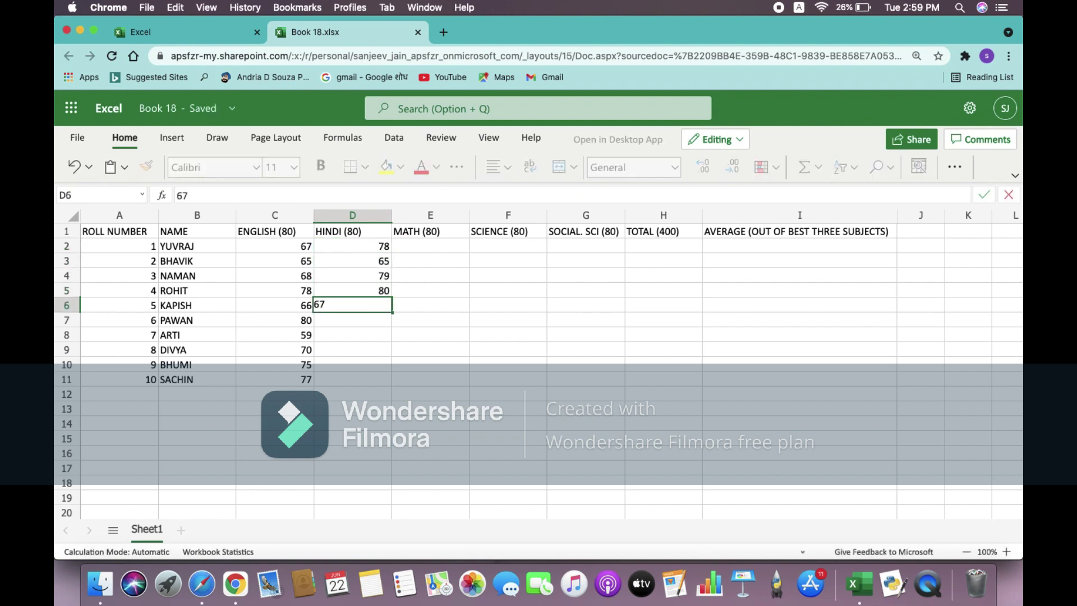
key("Return")
Step: Enter the Hindi marks 54, 78, 56, 79 and 80 in D7 to D11 for roll numbers 6 to 10
type("54")
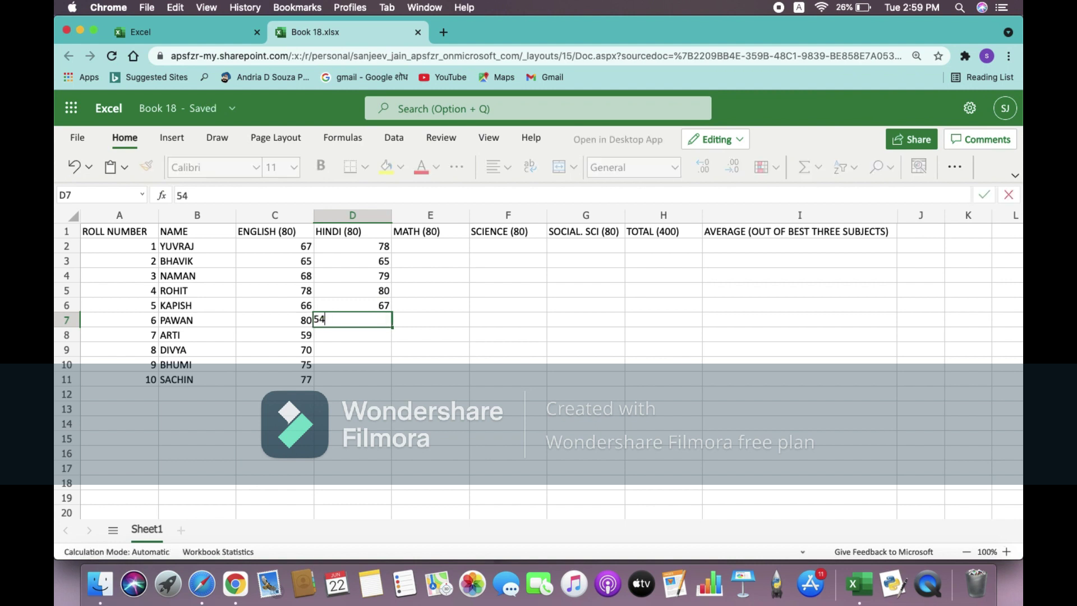
key("Return")
type("78")
key("Return")
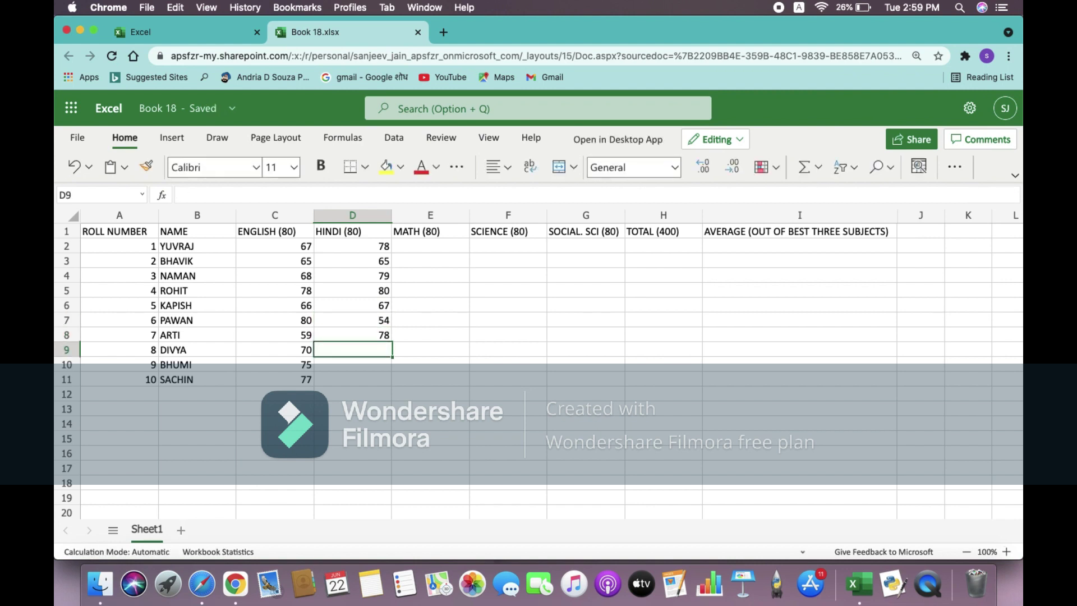
type("56")
key("Return")
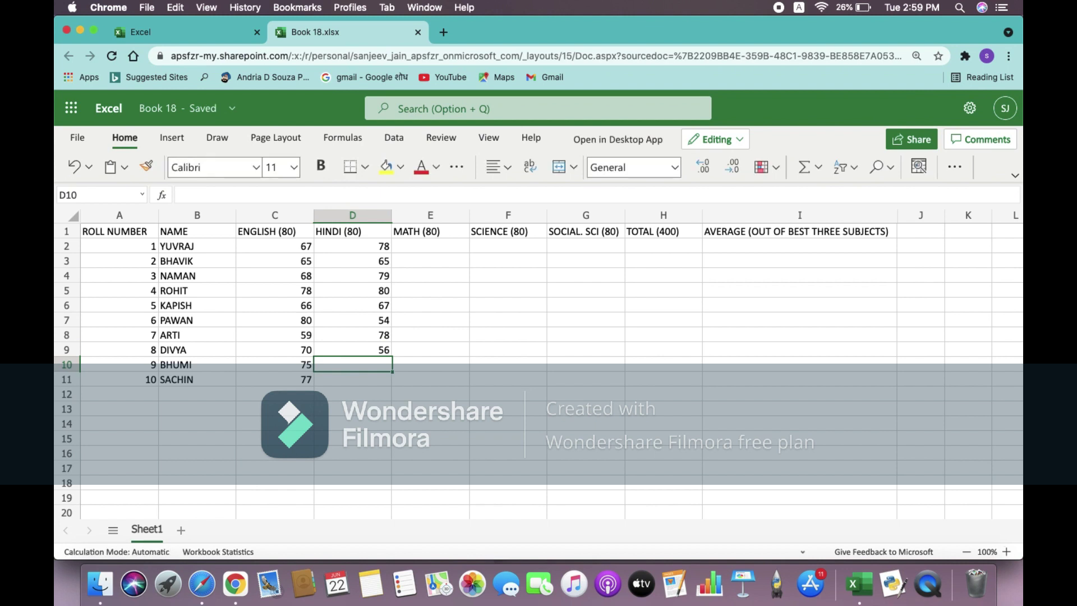
type("79")
key("Return")
type("80")
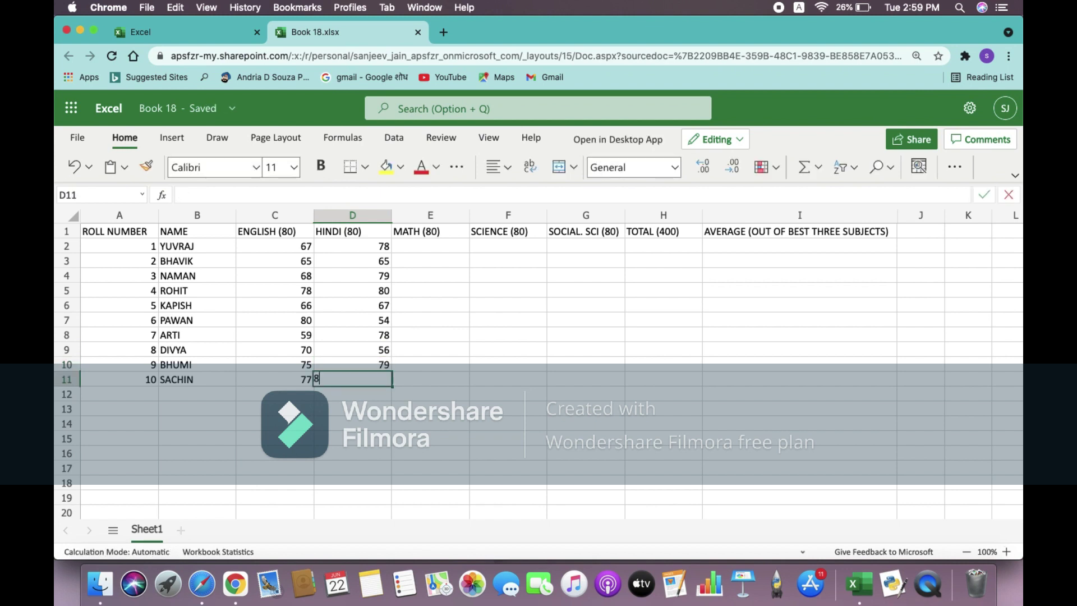
Step: Enter the Math marks 80, 69, 78, 76 and 75 in E2 to E6 for roll numbers 1 to 5
left_click(441, 246)
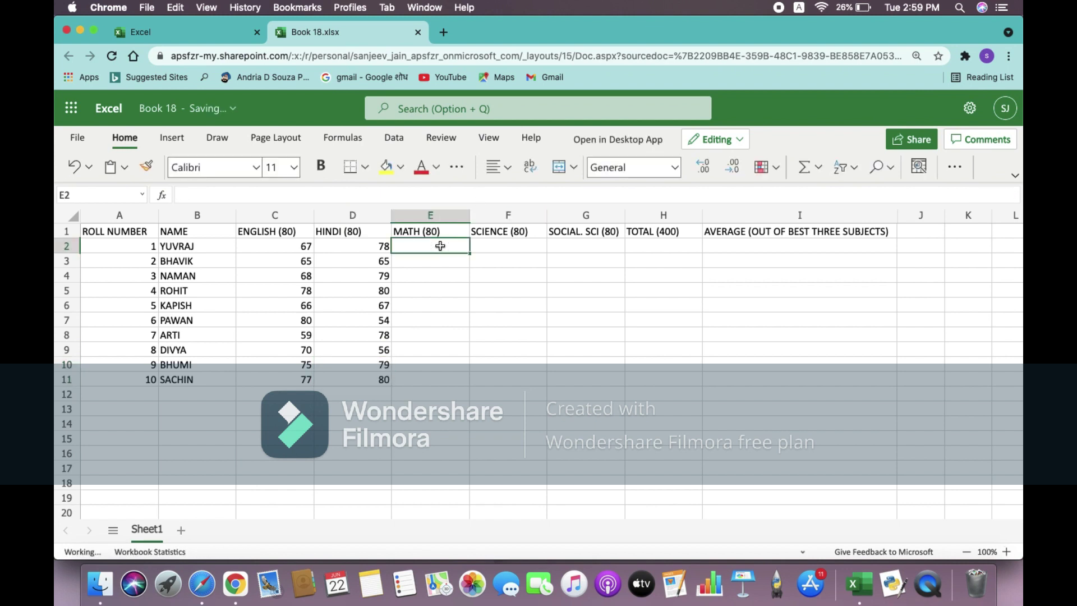
type("80")
key("Return")
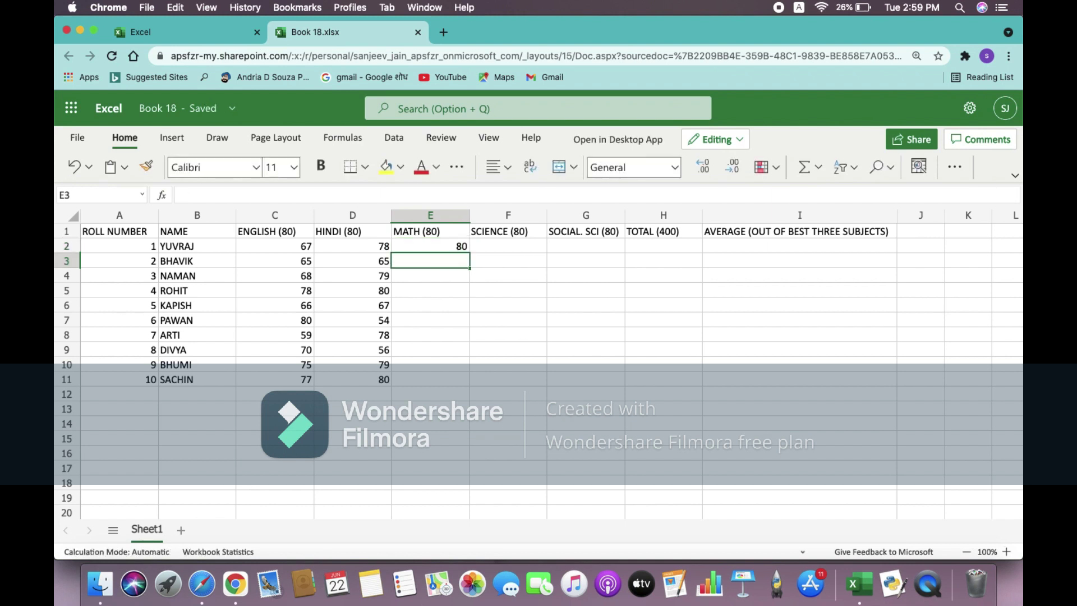
type("69")
key("Return")
type("78")
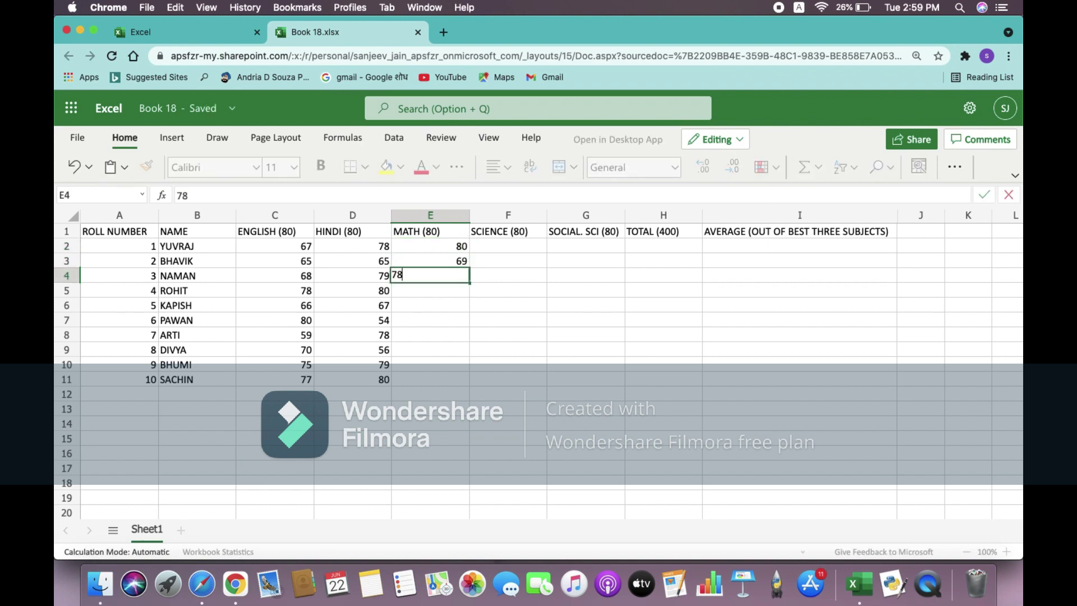
key("Return")
type("76")
key("Return")
type("75")
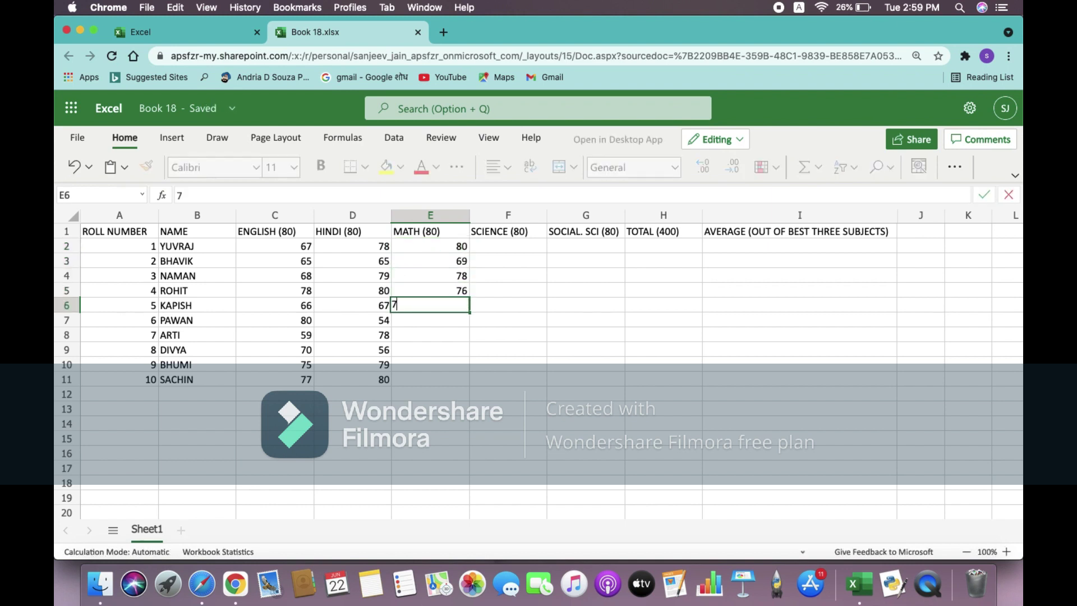
key("Return")
Step: Enter the Math marks 74, 59, 70, 69 and 80 in E7 to E11 for roll numbers 6 to 10
type("74")
key("Return")
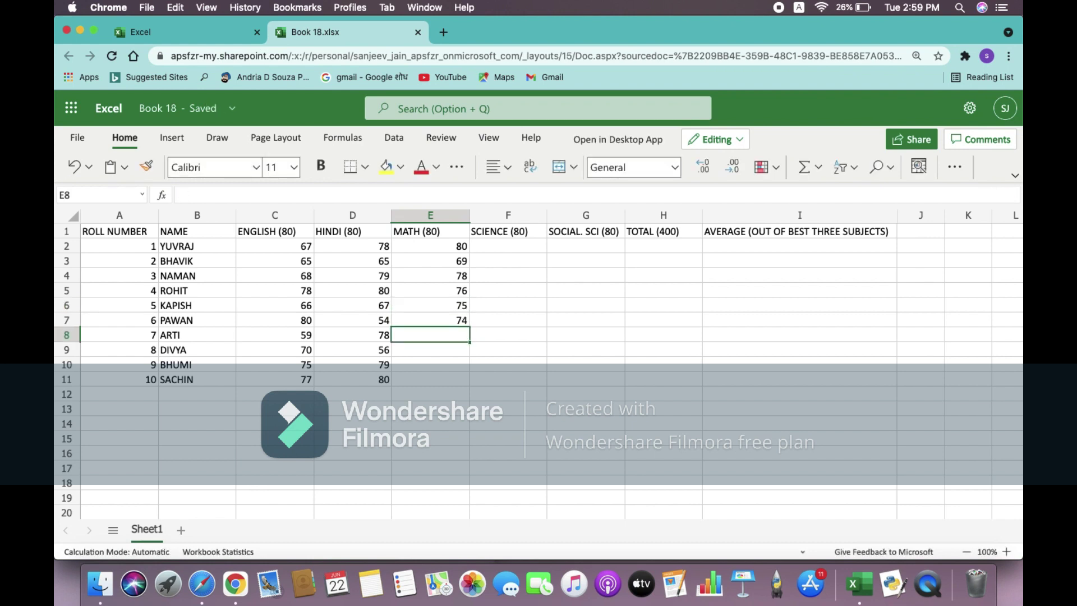
type("59")
key("Return")
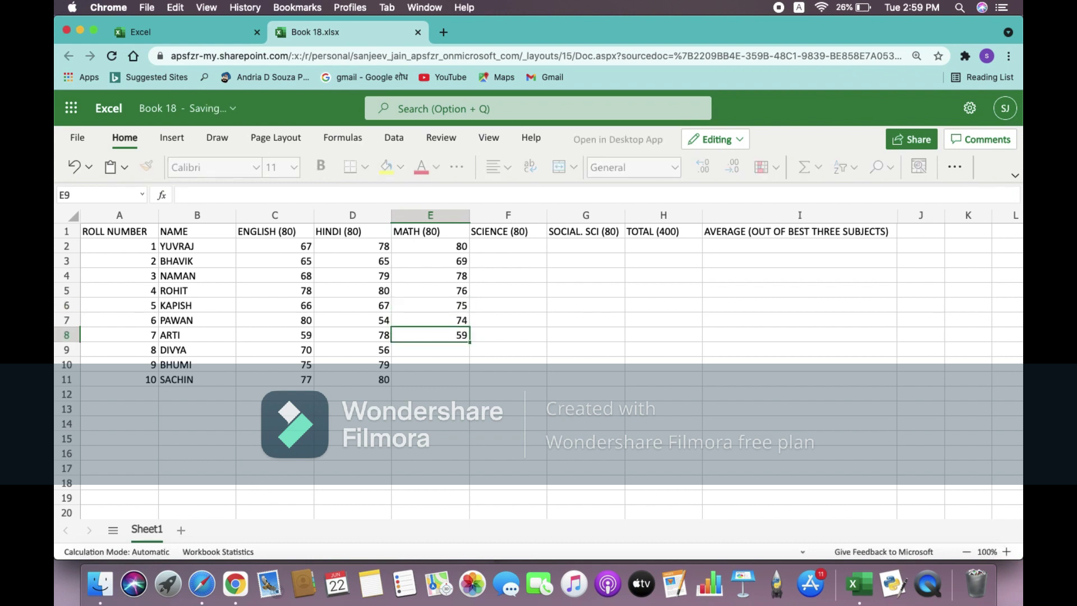
type("70")
key("Return")
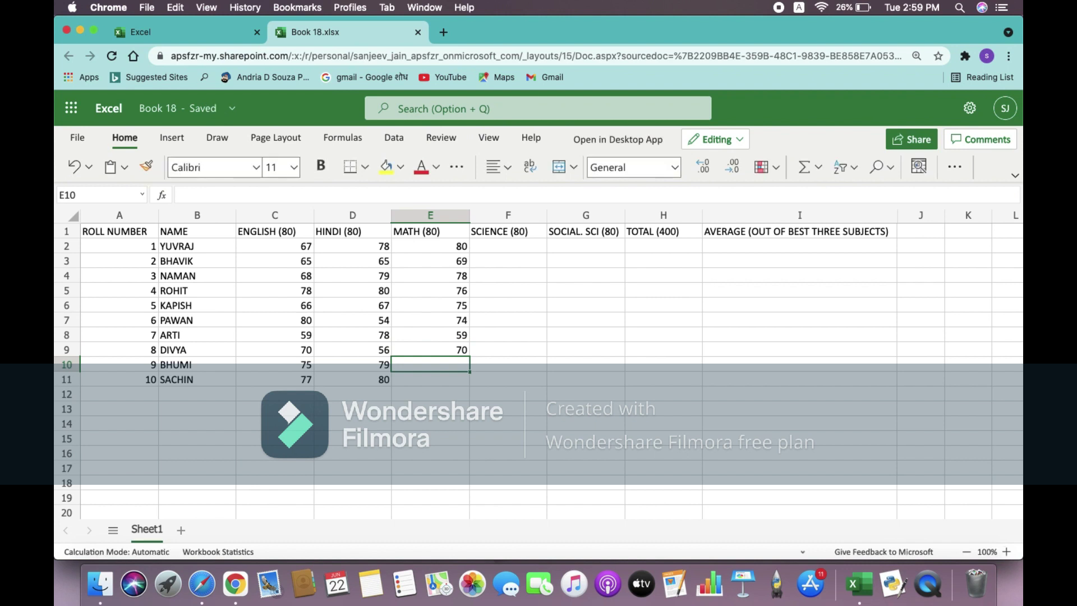
type("69")
key("Return")
type("80")
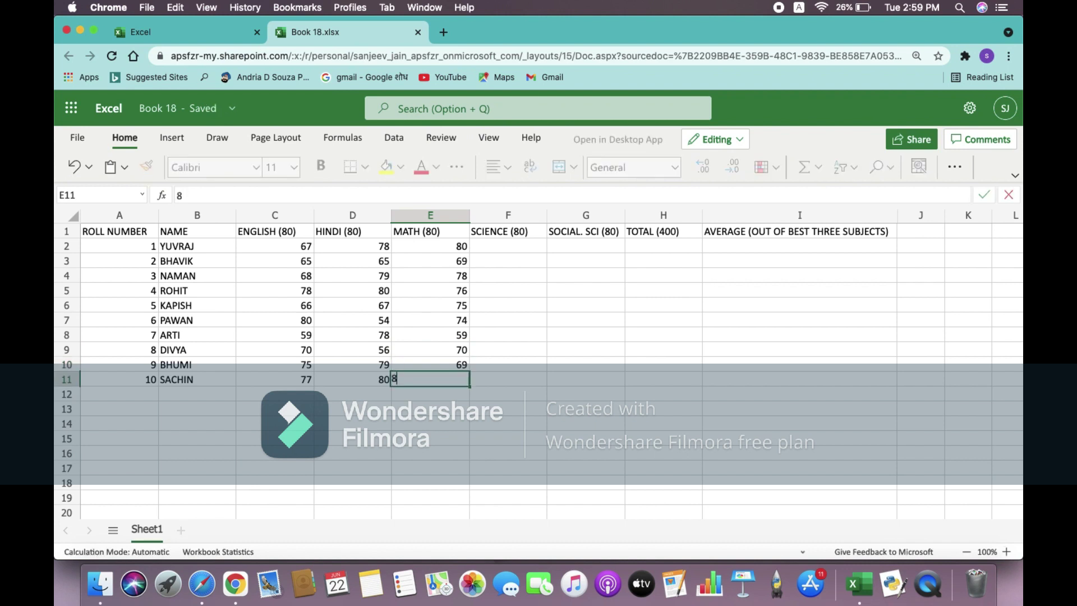
Step: Enter the Science marks 78, 67, 77, 66 and 80 in F2 to F6 for roll numbers 1 to 5
left_click(503, 251)
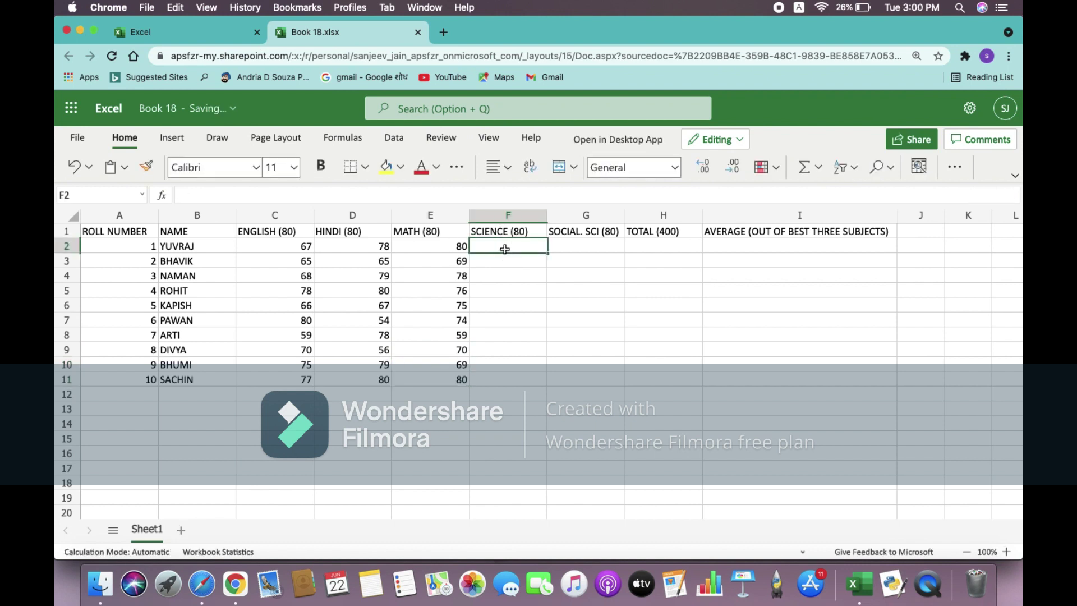
type("78")
key("Return")
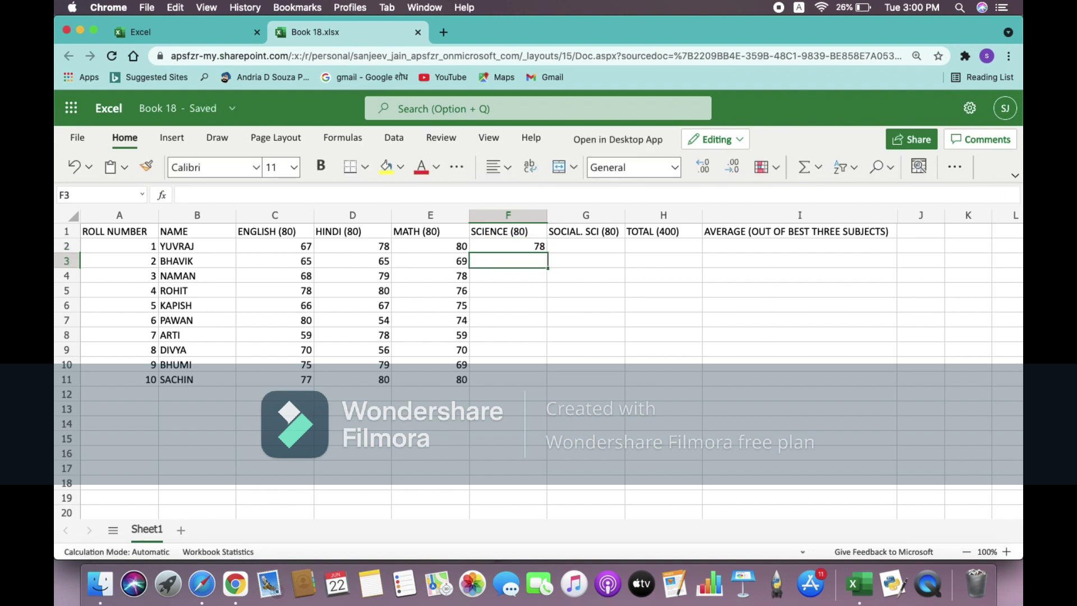
type("67")
key("Return")
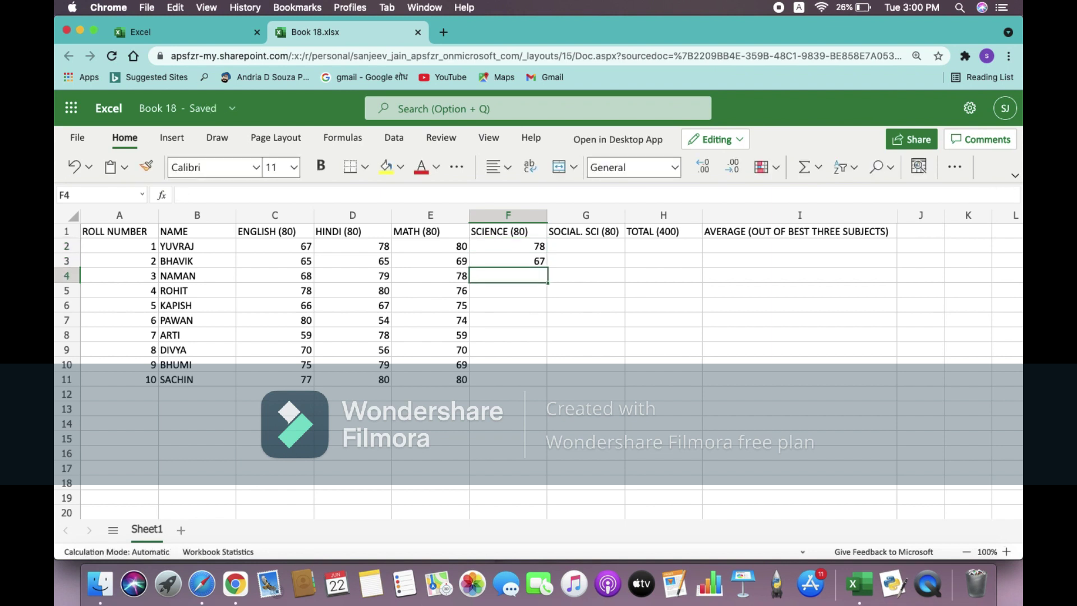
type("77")
key("Return")
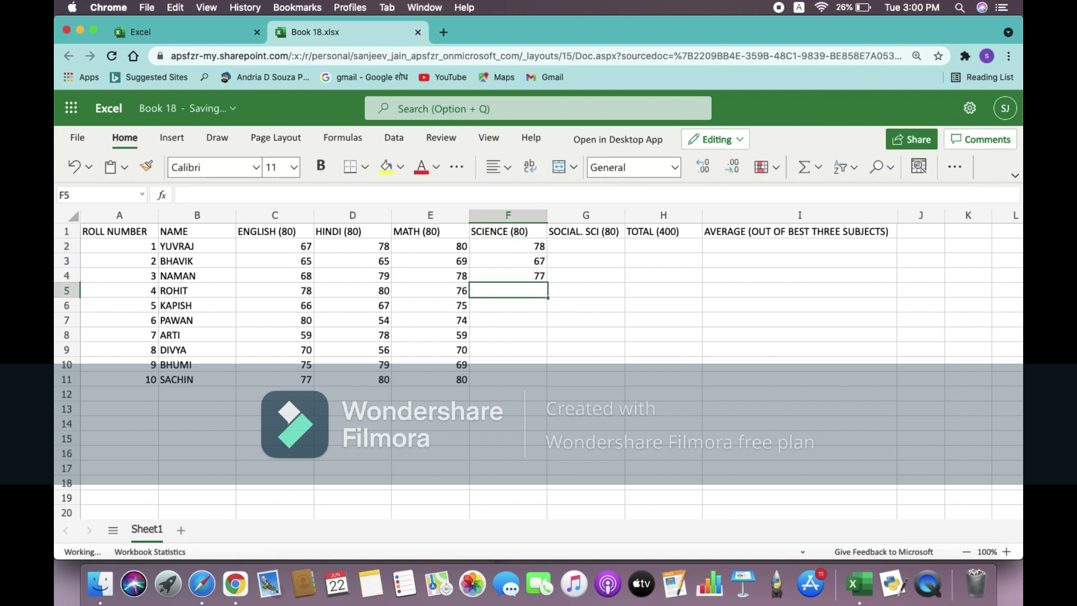
type("66")
key("Return")
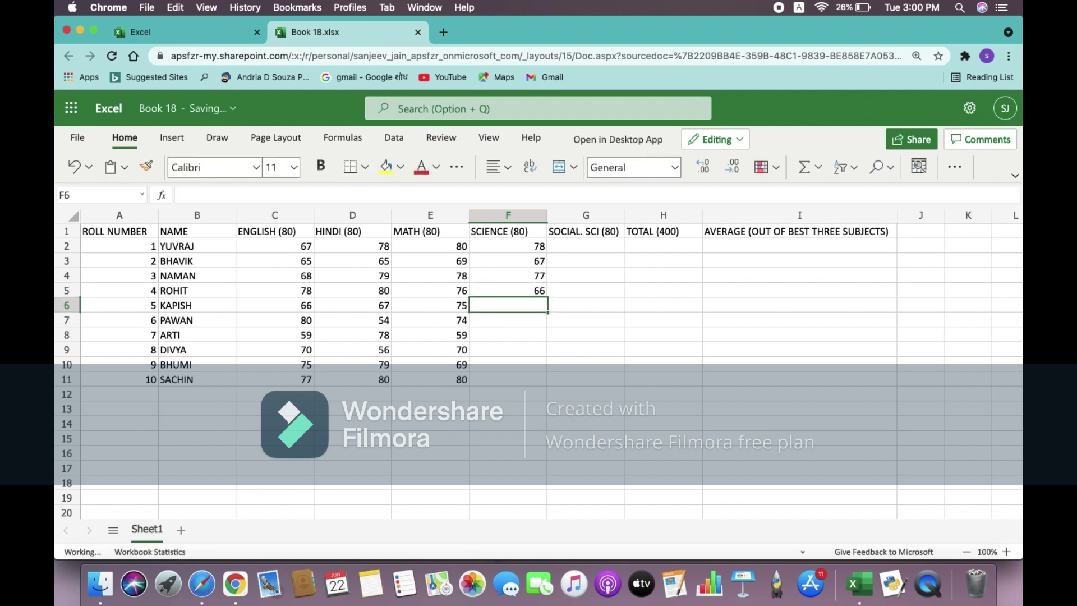
type("80")
key("Return")
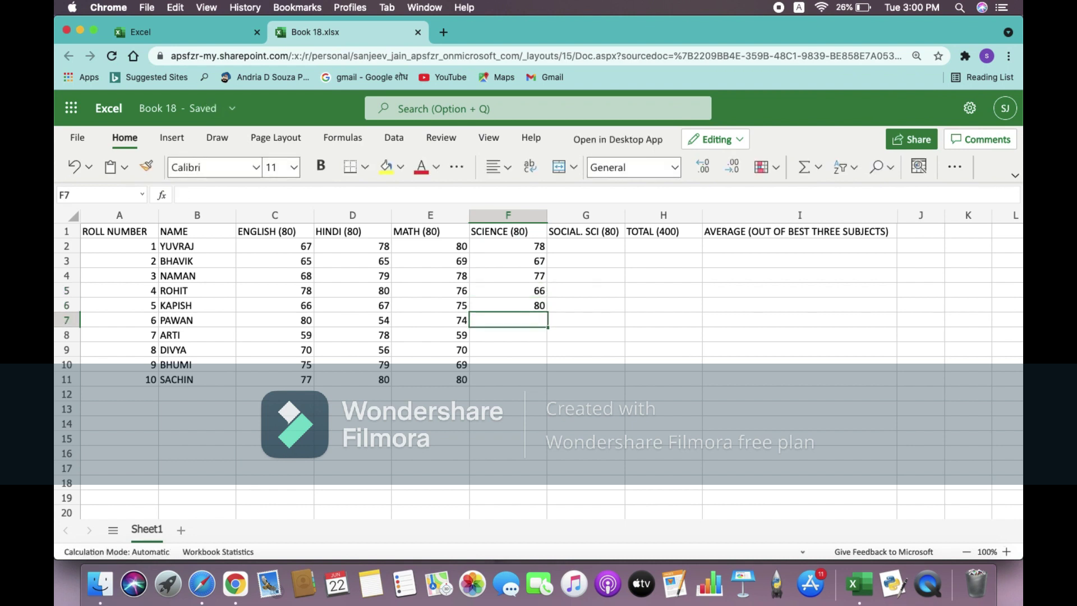
Step: Enter the Science marks 56, 67, 77, 58 and 68 in F7 to F11 for roll numbers 6 to 10
type("56")
key("Return")
type("67")
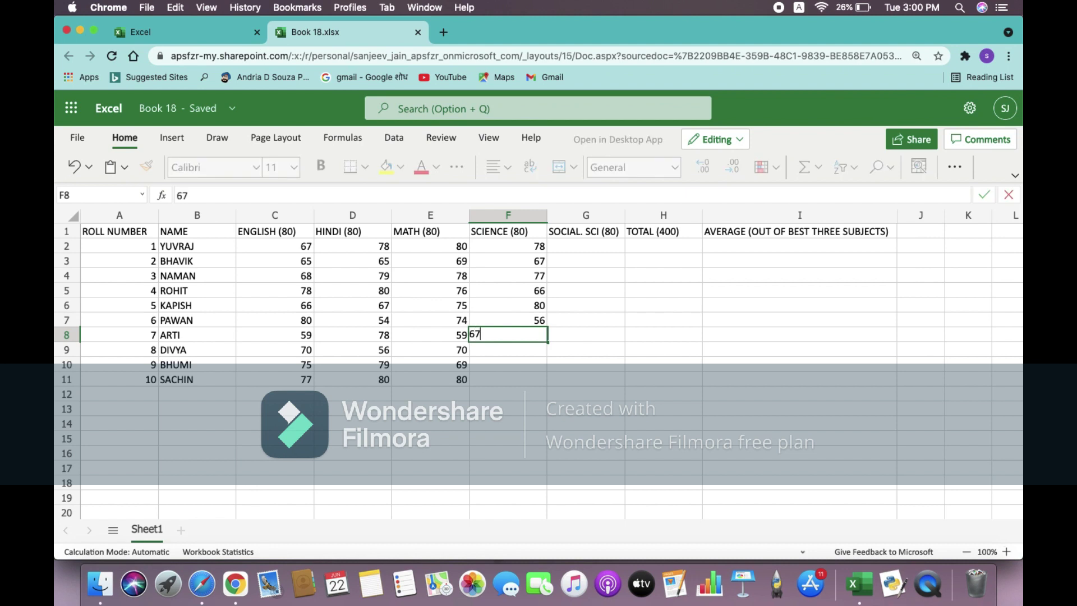
key("Return")
type("77")
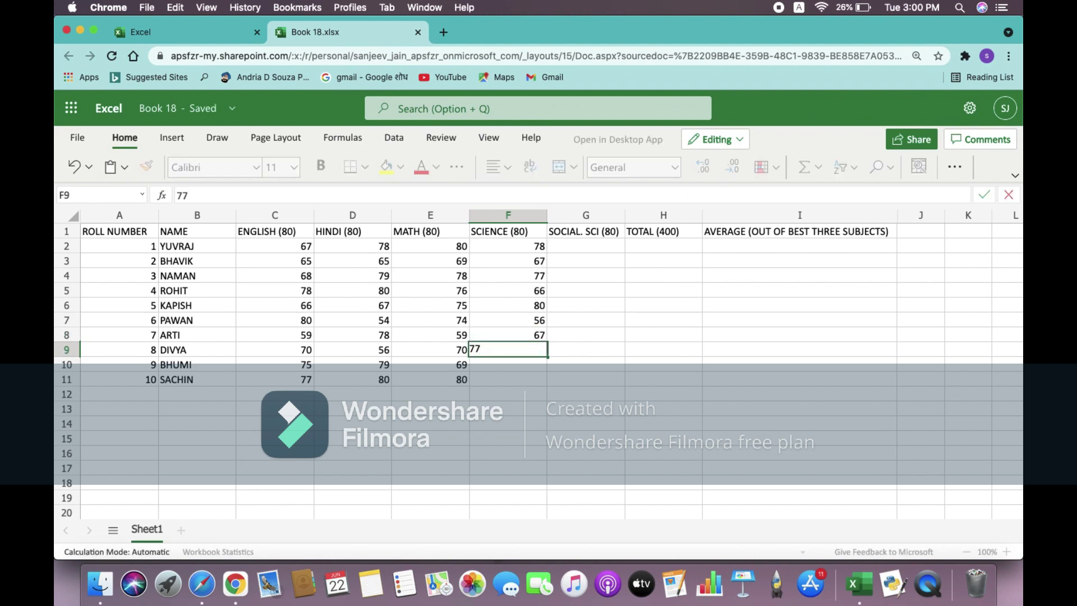
key("Return")
type("58")
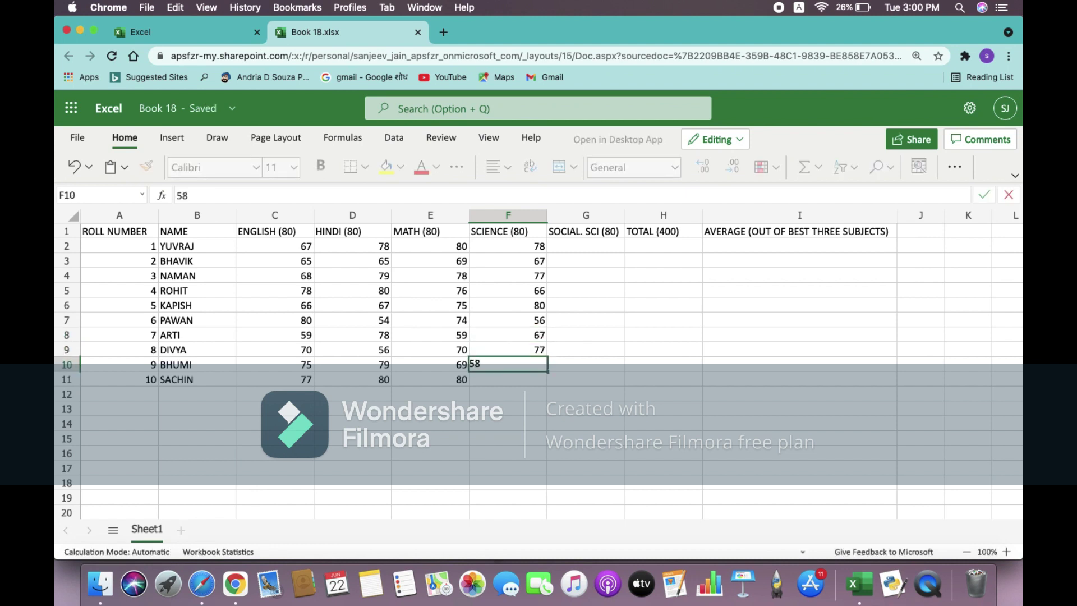
key("Return")
type("68")
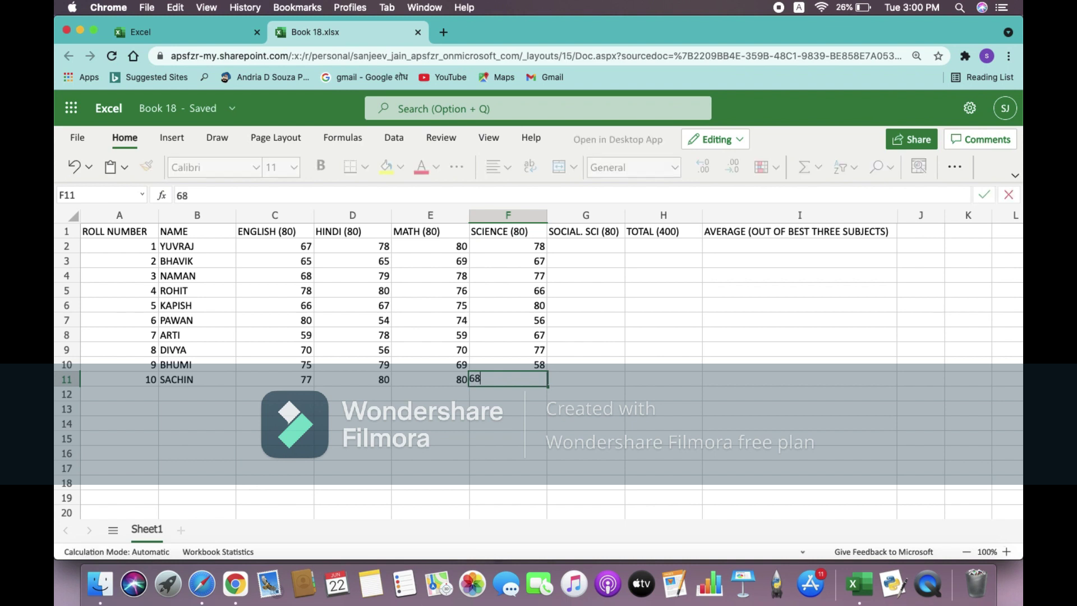
Step: Enter the Social Science marks 77, 78, 79, 80 and 67 in G2 to G6 for roll numbers 1 to 5
left_click(577, 245)
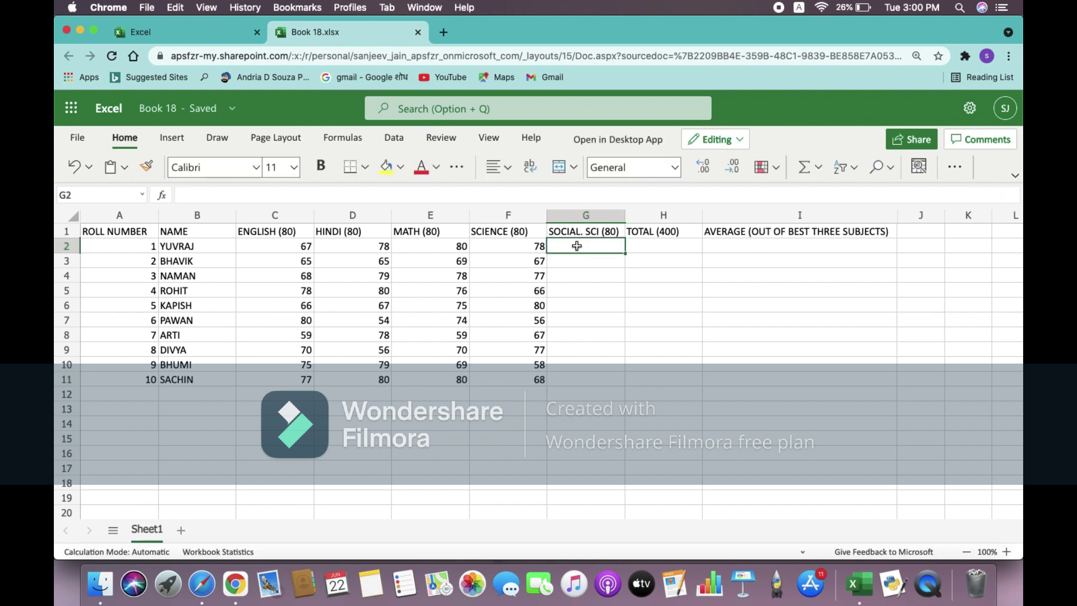
type("77")
key("Return")
type("78")
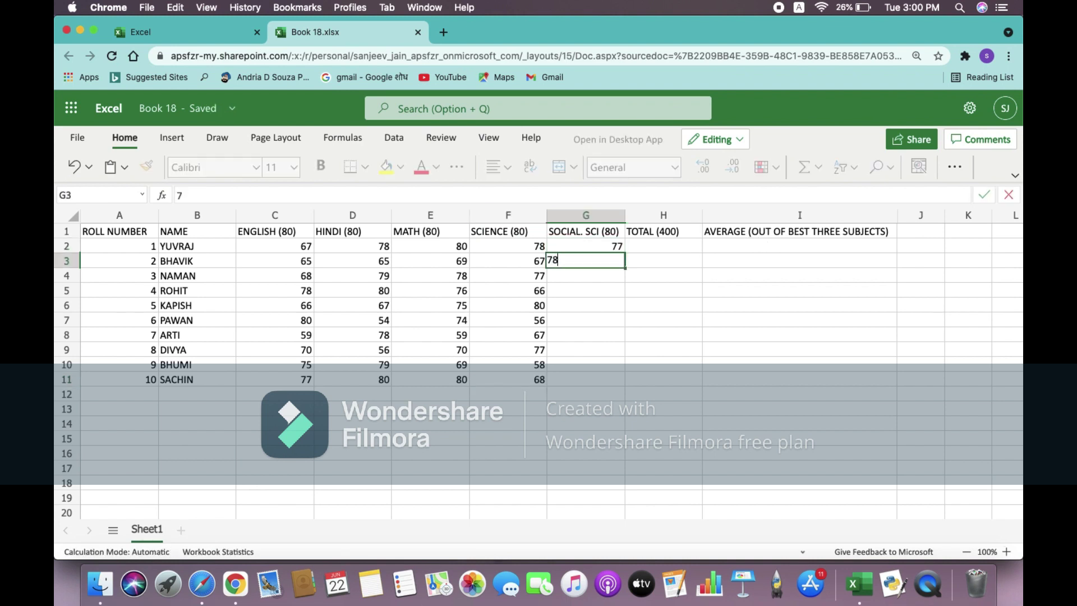
key("Return")
type("79")
key("Return")
type("8")
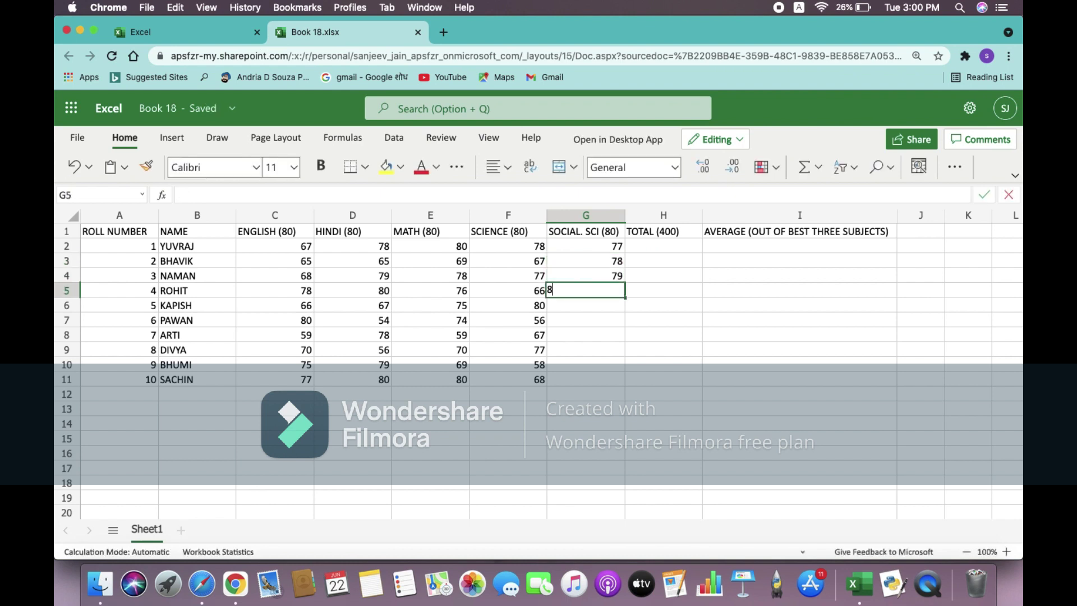
type("0")
key("Return")
type("67")
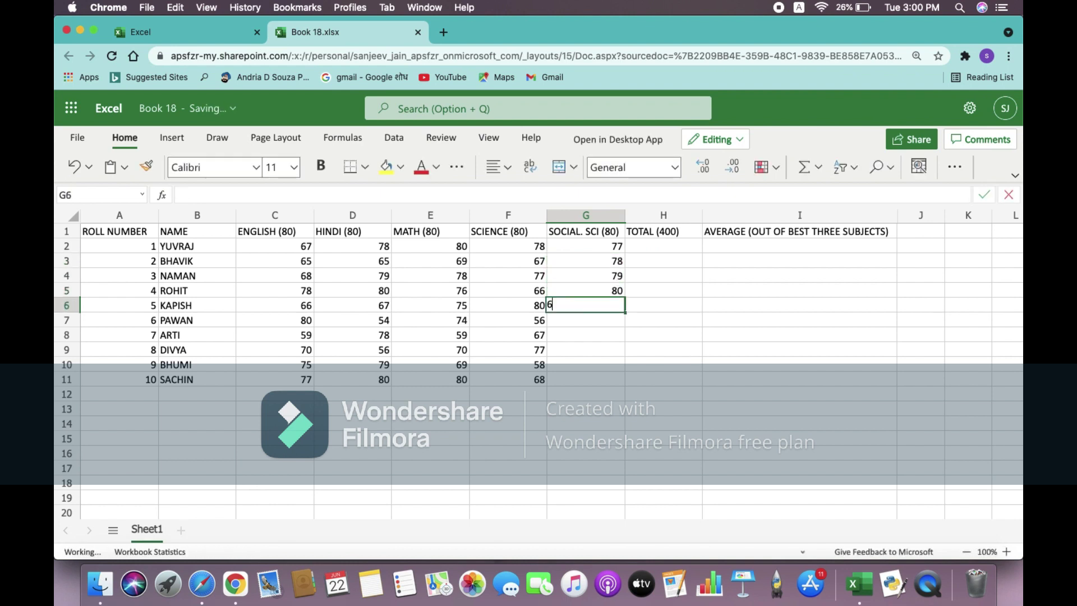
key("Return")
Step: Enter the Social Science marks 68, 56, 78, 77 and 66 in G7 to G11 for roll numbers 6 to 10
type("68")
key("Return")
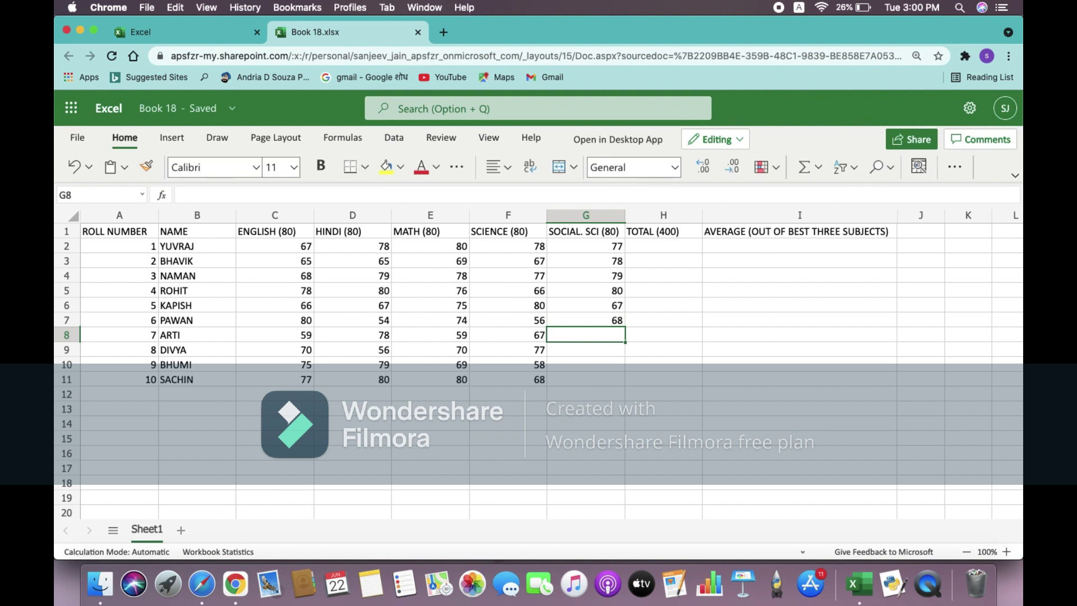
type("56")
key("Return")
type("78")
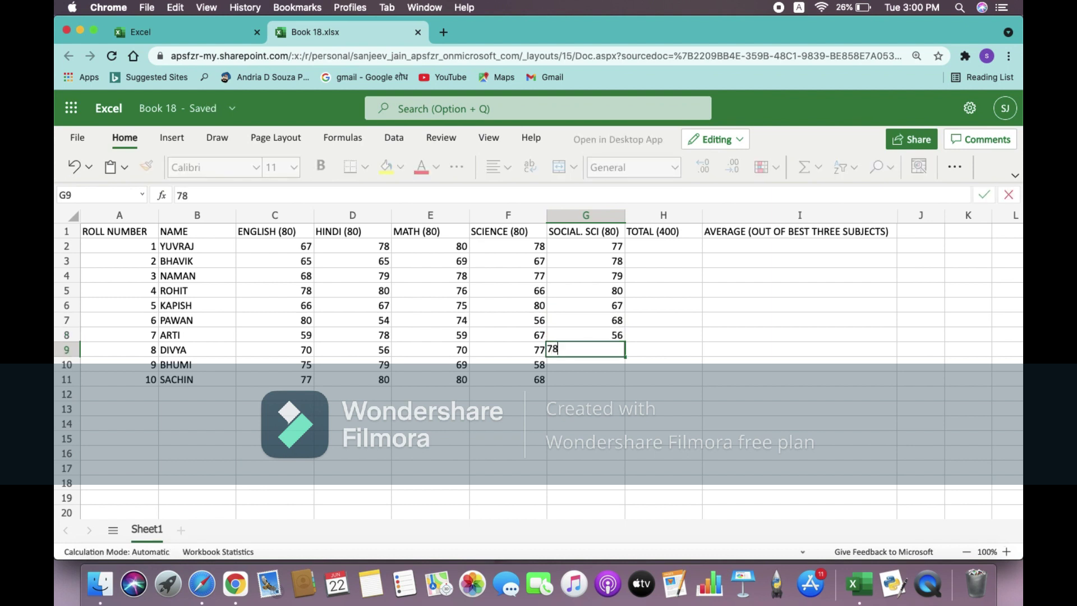
key("Return")
type("77")
key("Return")
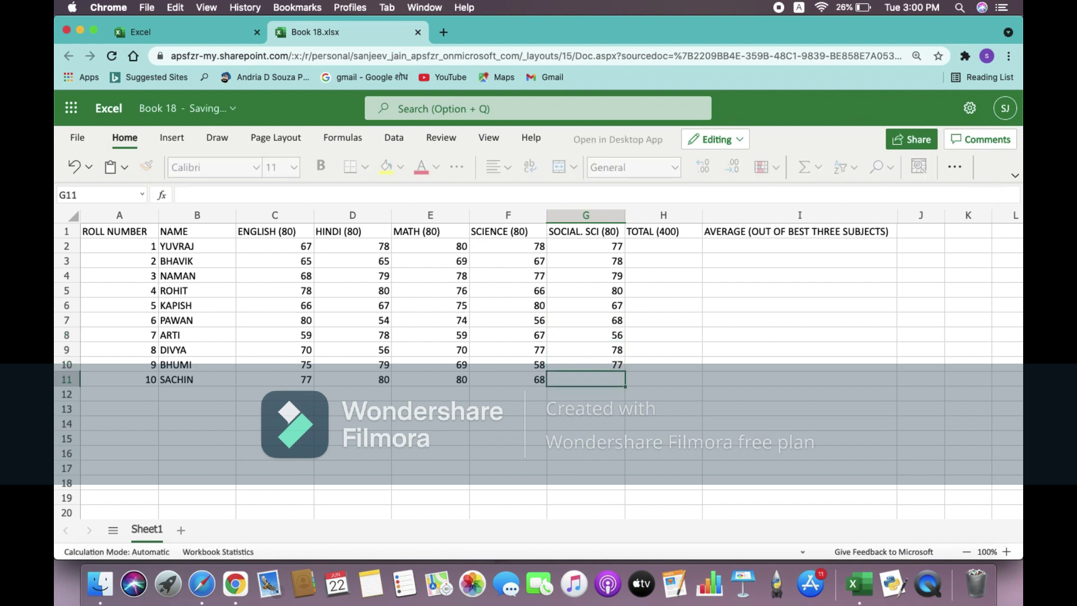
type("66")
left_click(572, 433)
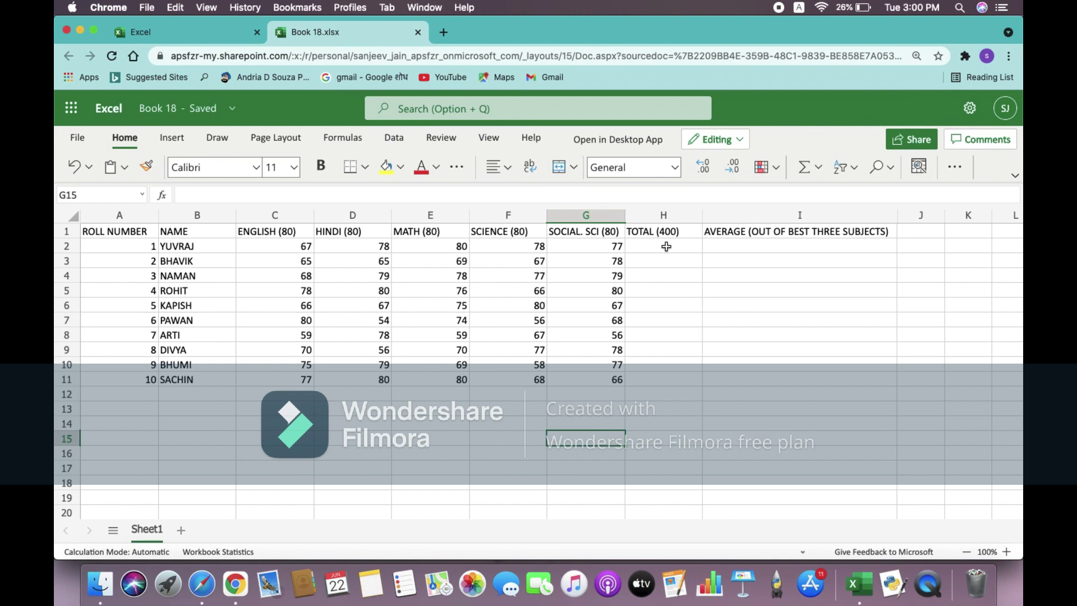
Step: Total the five subject marks of roll number 1 in H2 with the formula =SUM(C2:G2)
left_click(666, 247)
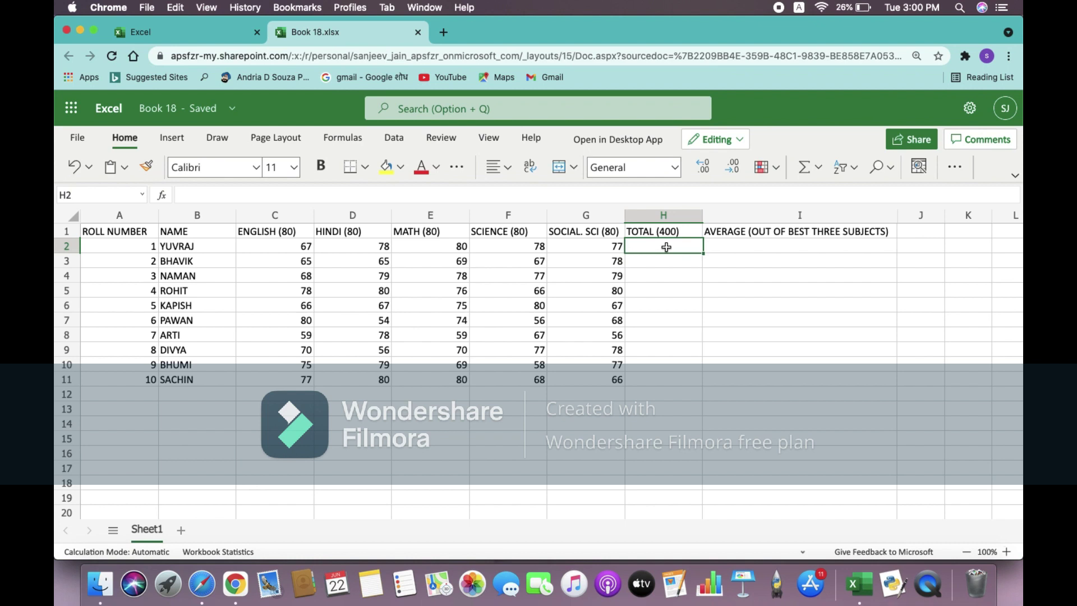
type("=")
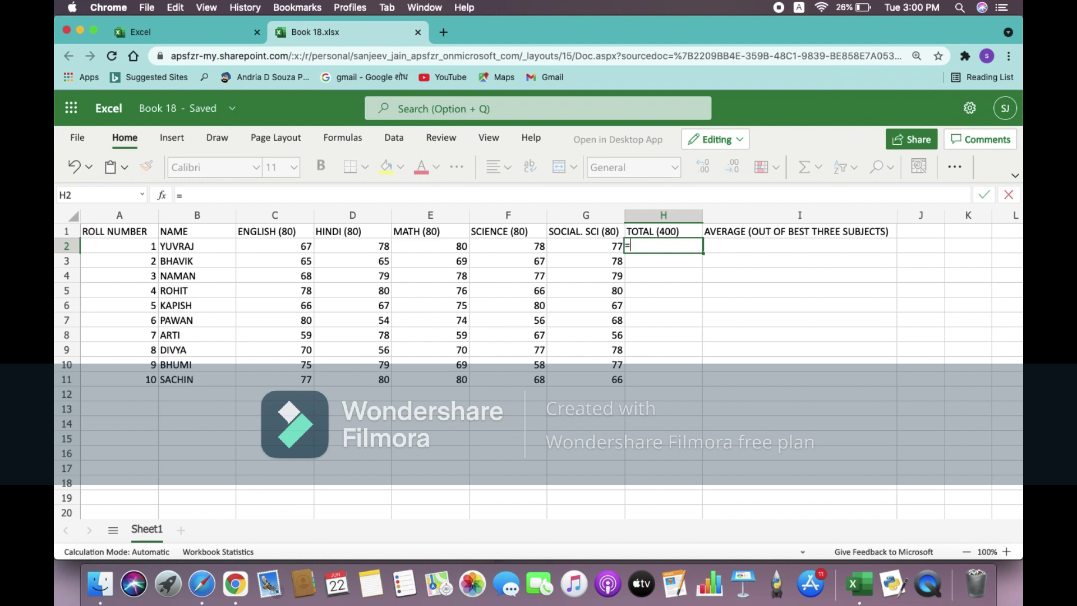
type("SUM")
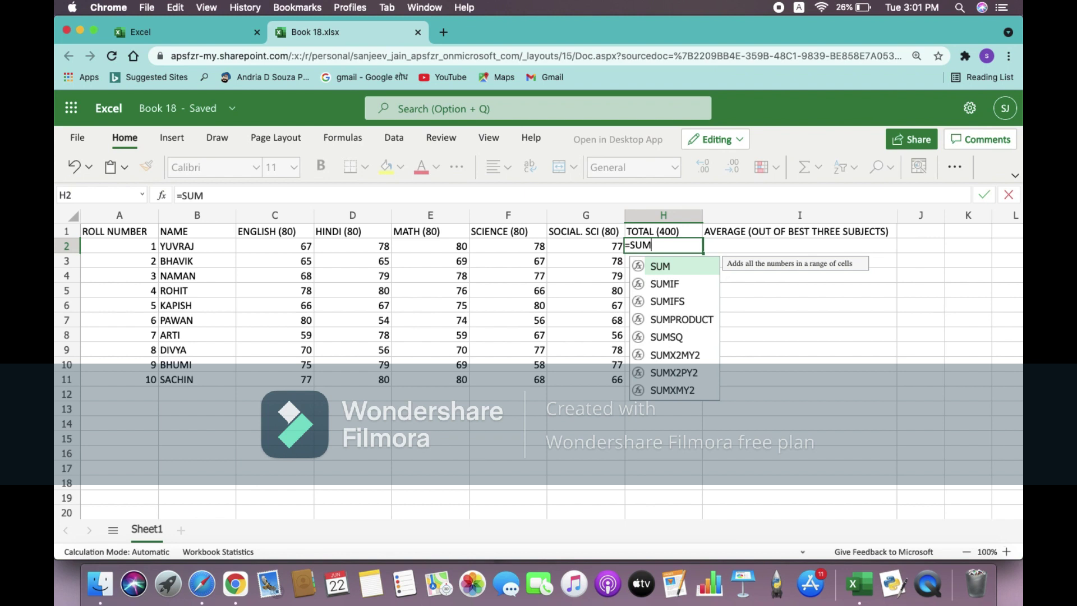
type("(")
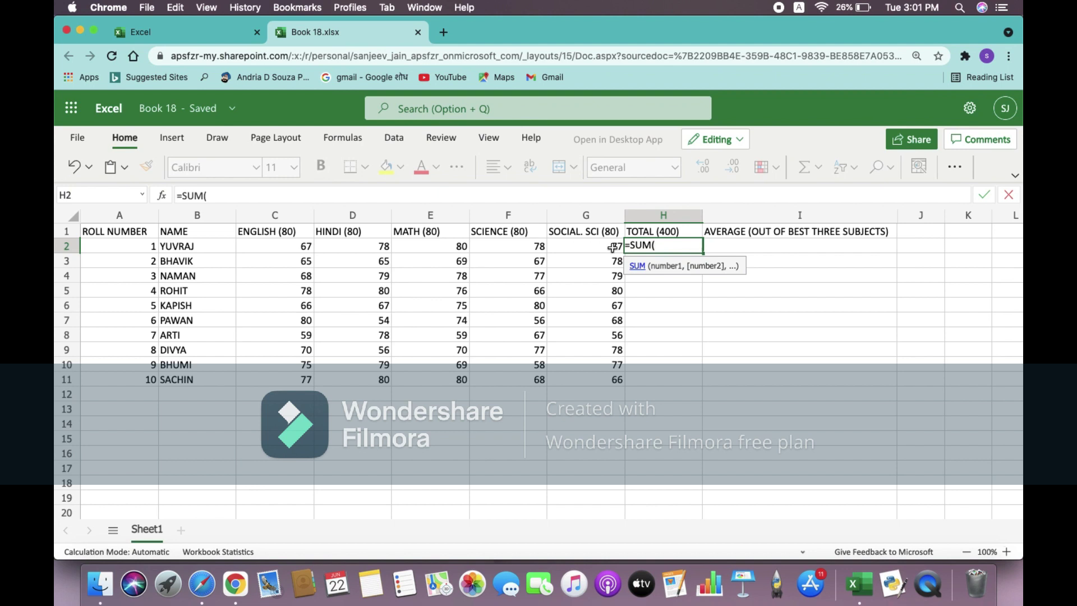
left_click(291, 246)
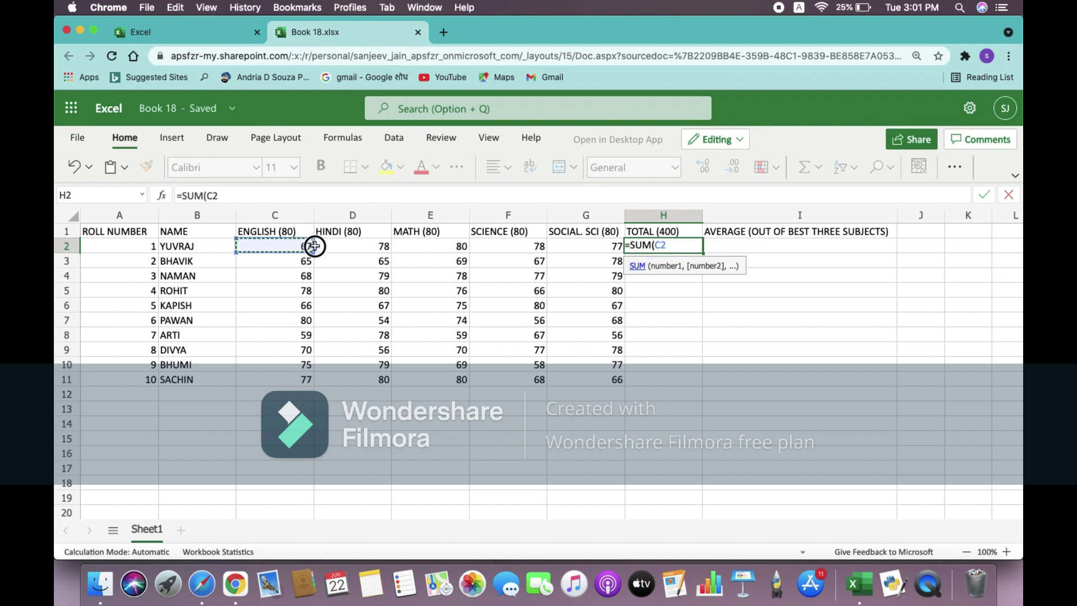
left_click_drag(314, 246, 541, 246)
left_click(512, 246)
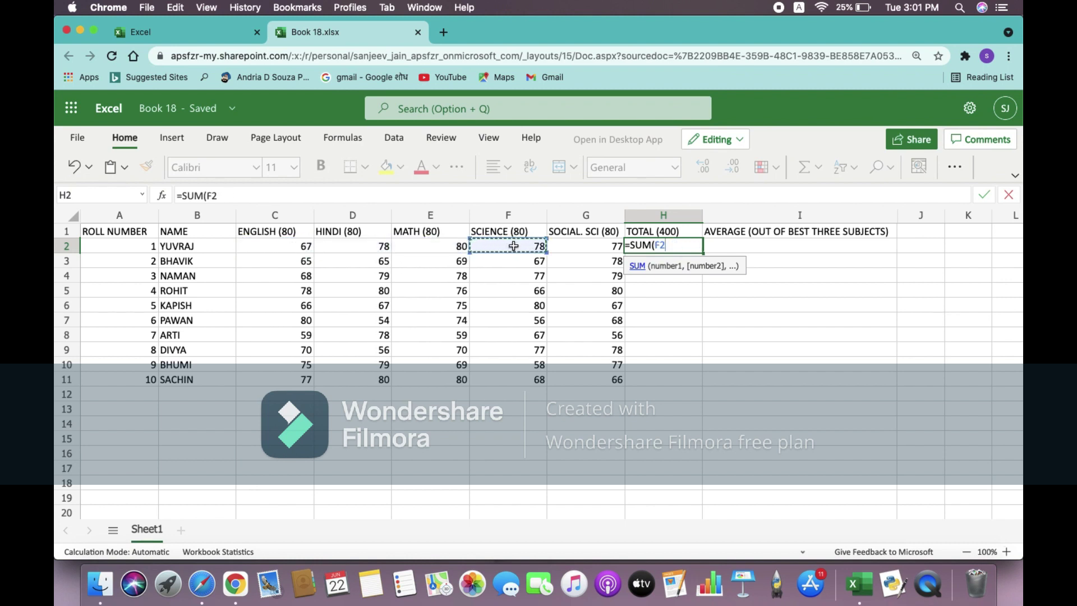
left_click_drag(283, 246, 574, 242)
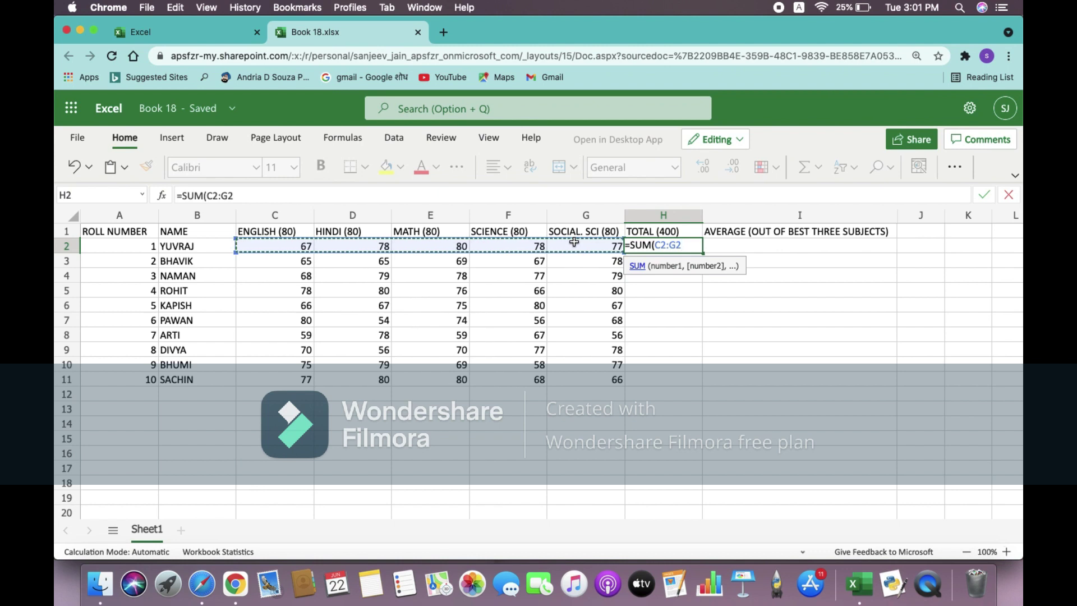
type(")")
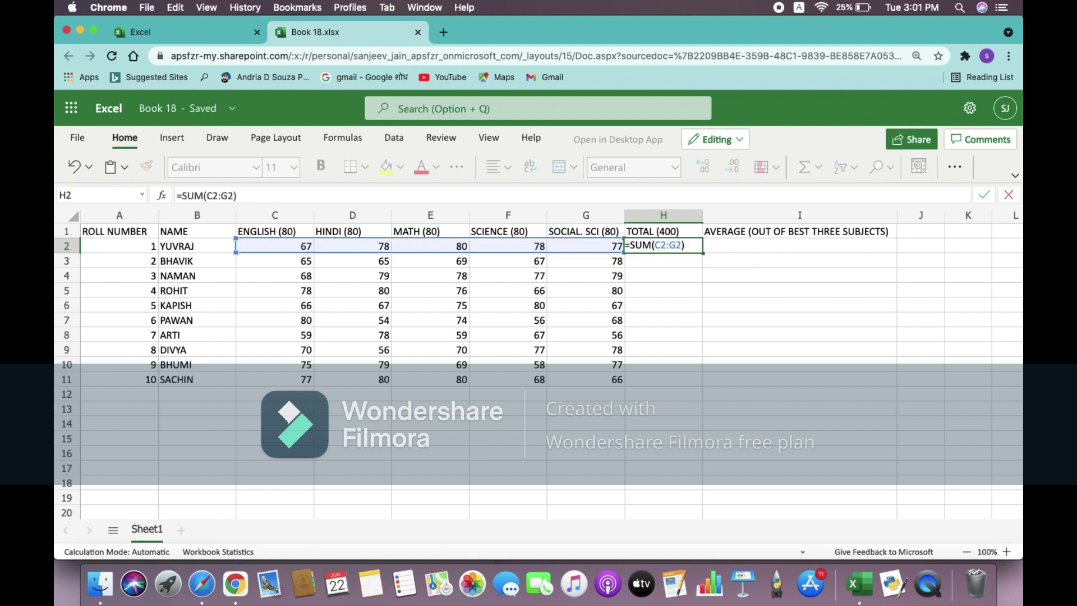
key("Return")
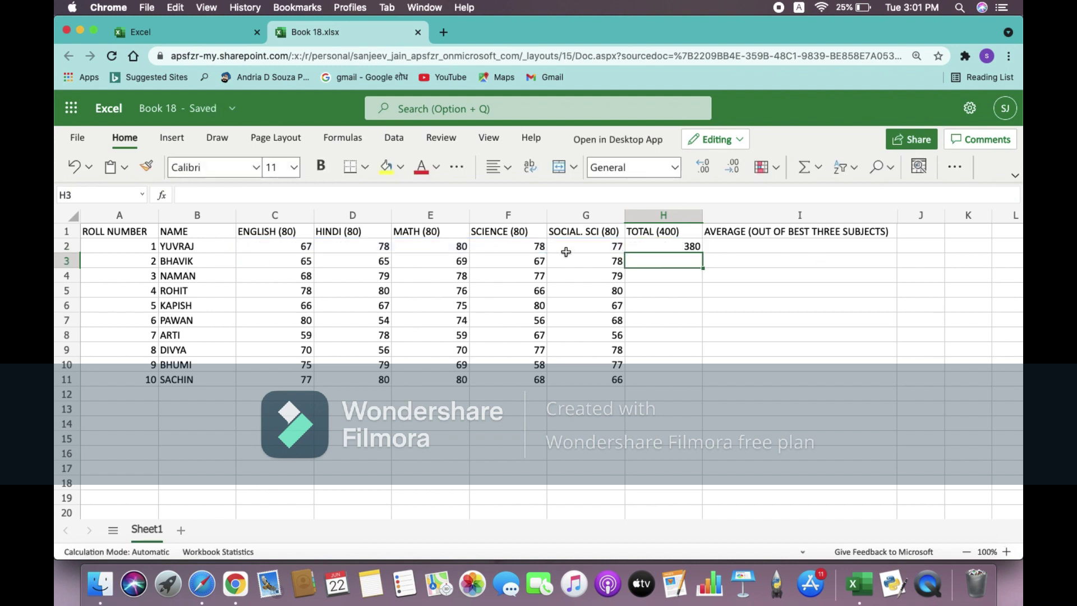
Step: Fill the total formula from H2 down to H11 for the remaining students
left_click(675, 247)
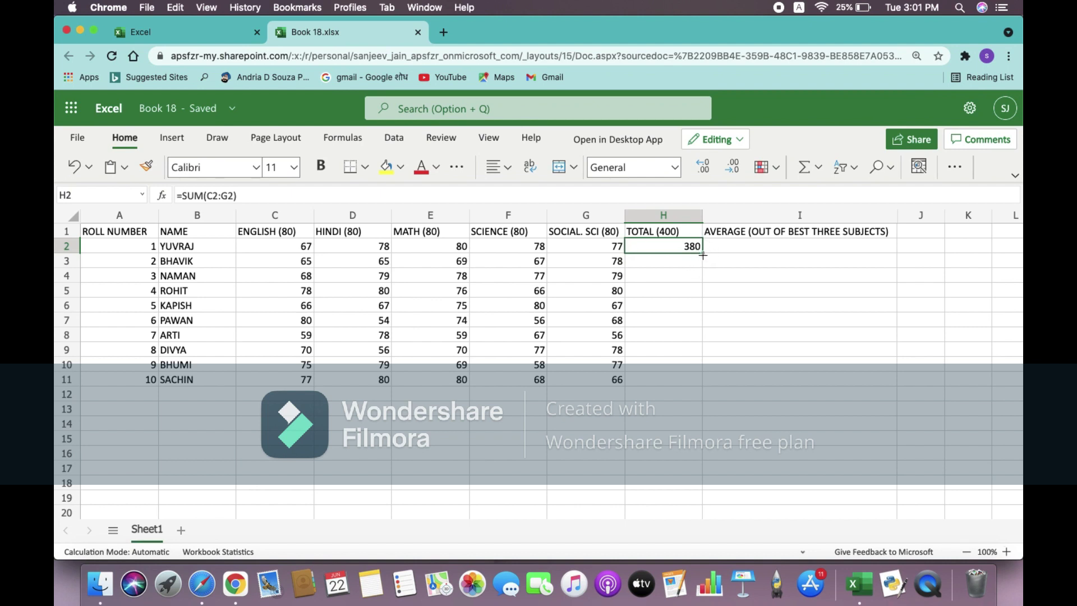
left_click_drag(703, 255, 692, 376)
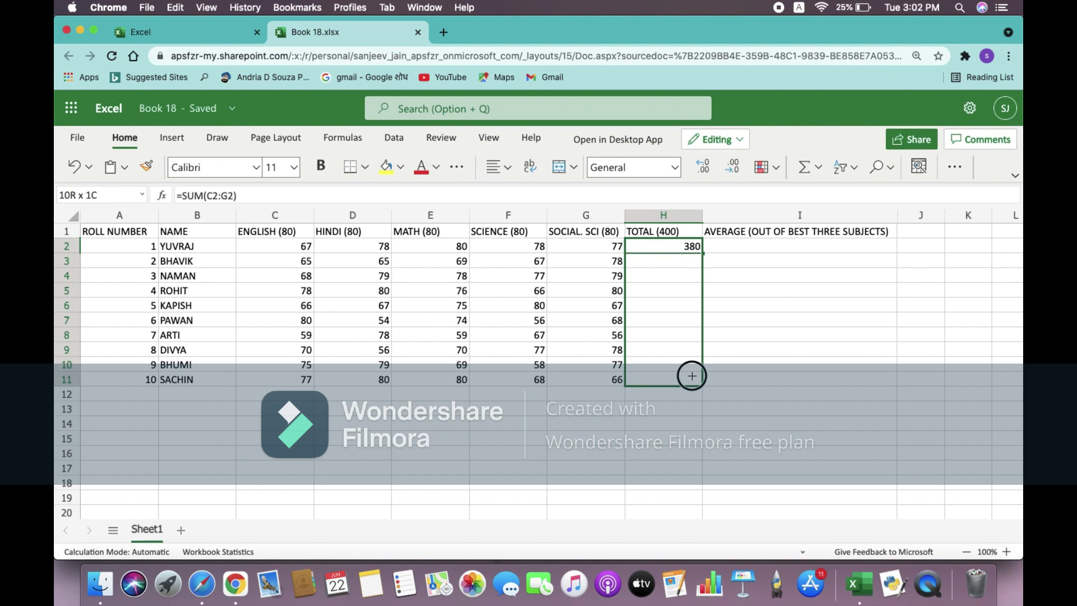
left_click_drag(692, 376, 693, 381)
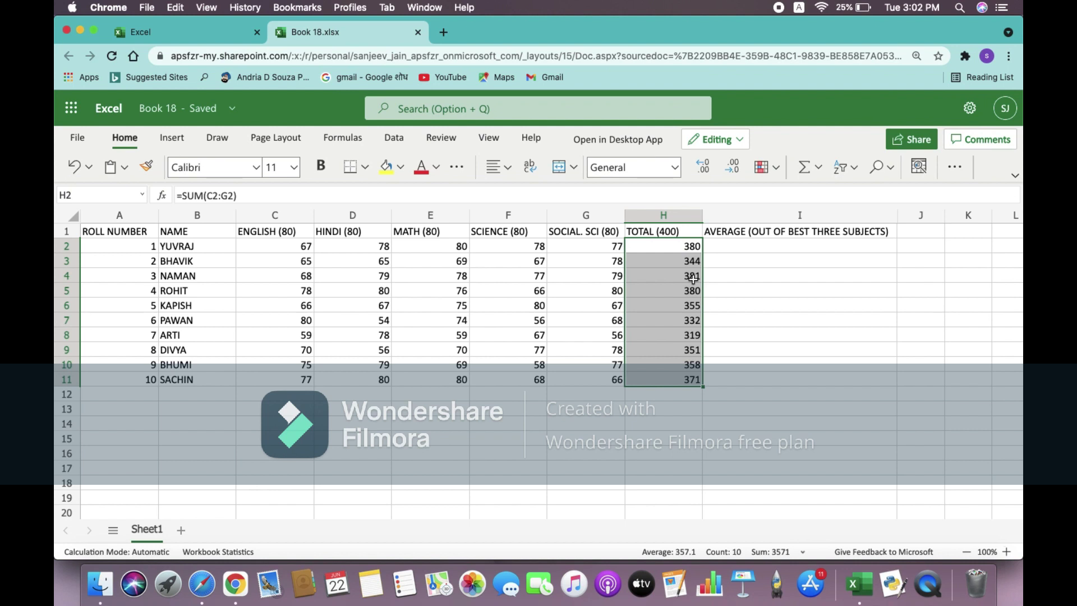
Step: Average roll number 1's best three subject marks in I2 with the formula =AVERAGE(LARGE(C2:G2,{1,2,3}))
left_click(743, 247)
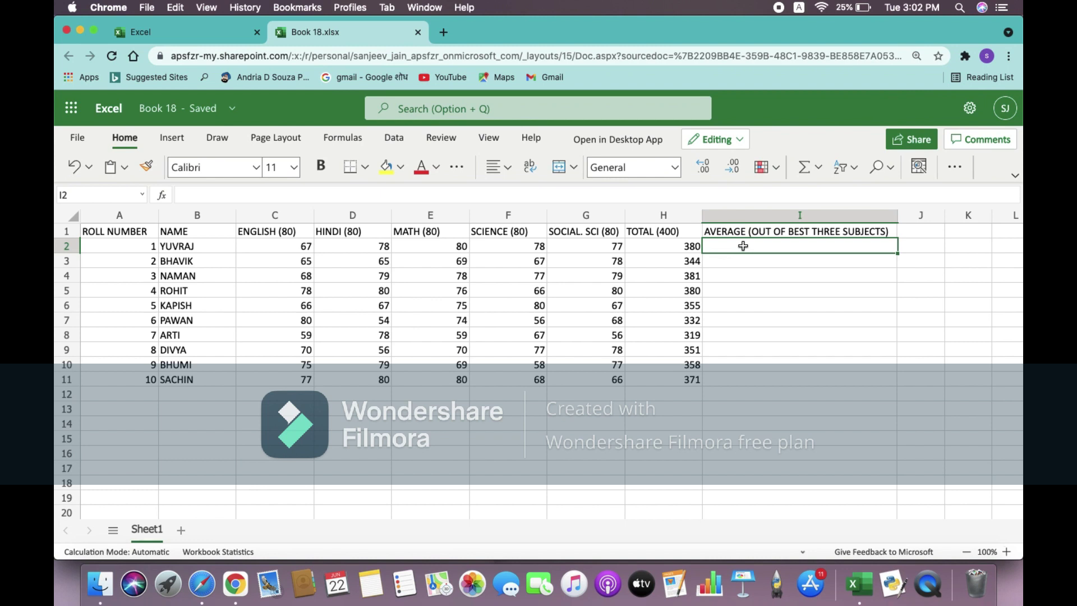
type("=AVERAGE")
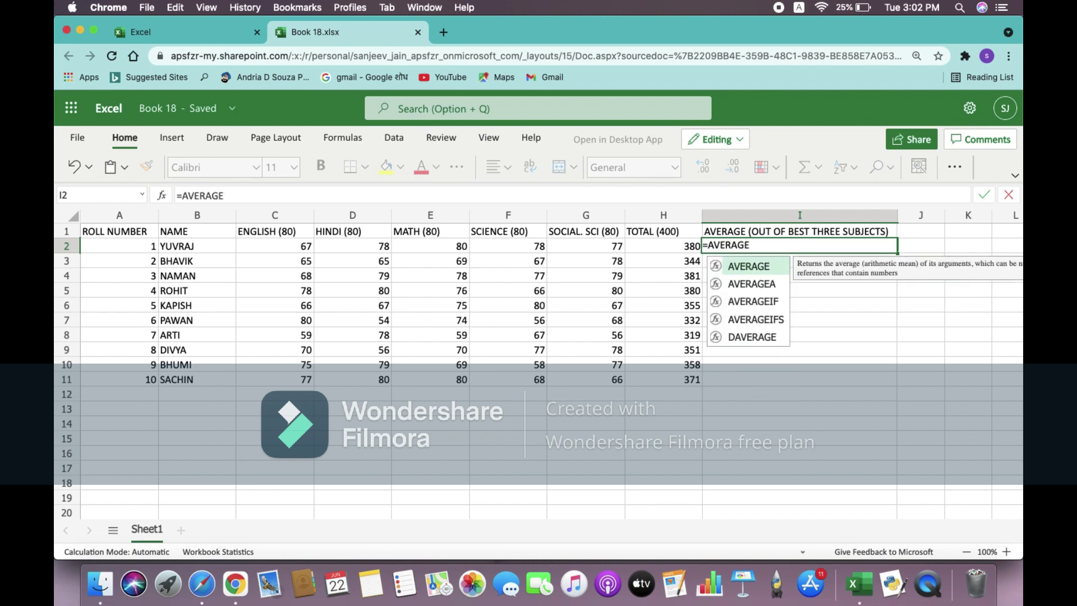
type("(")
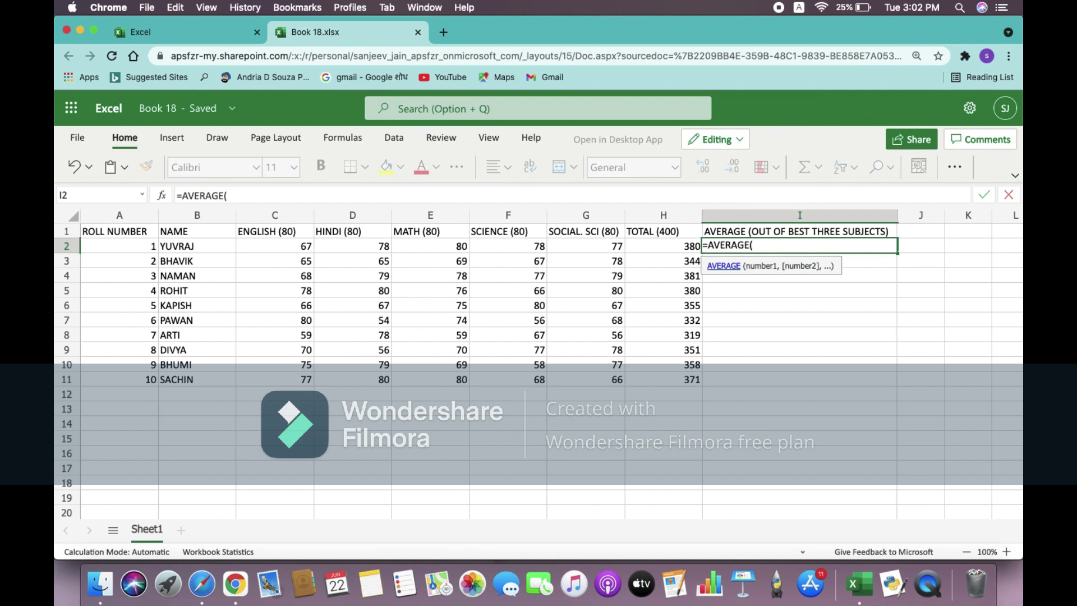
type("LARGE")
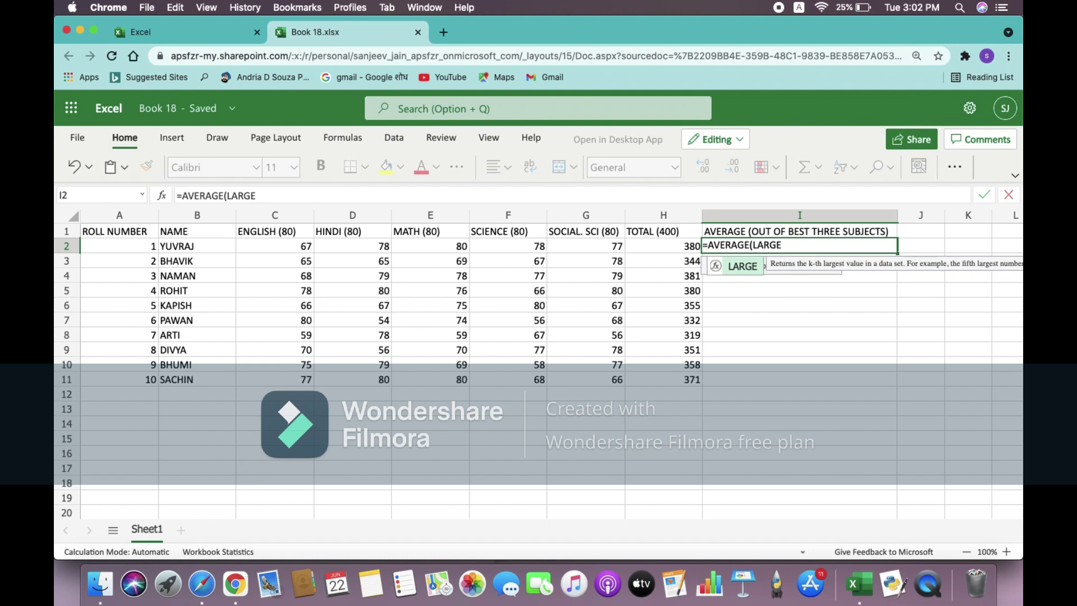
type("(")
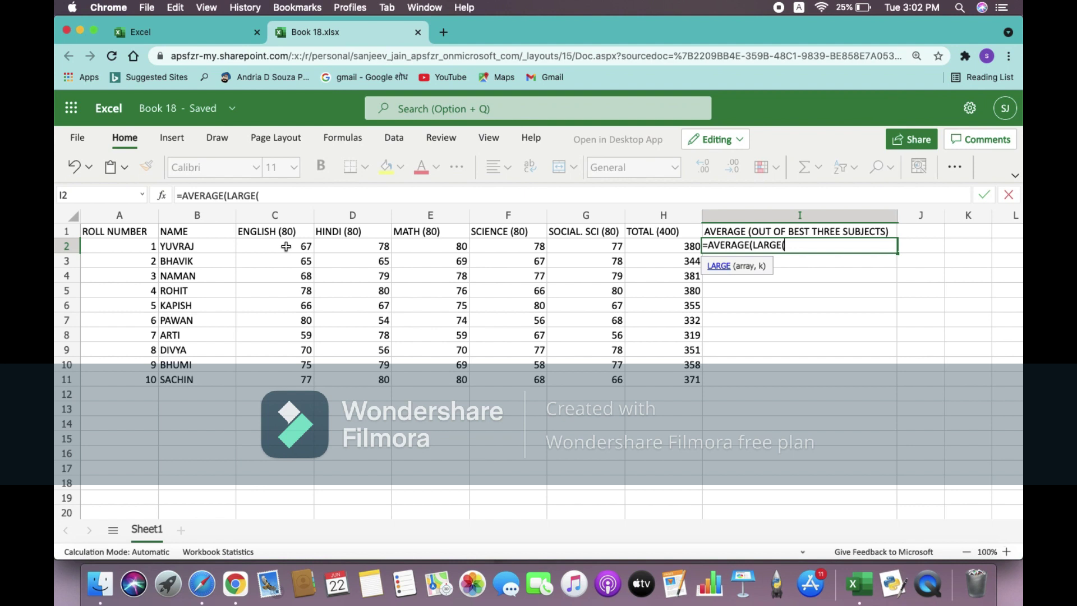
left_click_drag(285, 246, 598, 244)
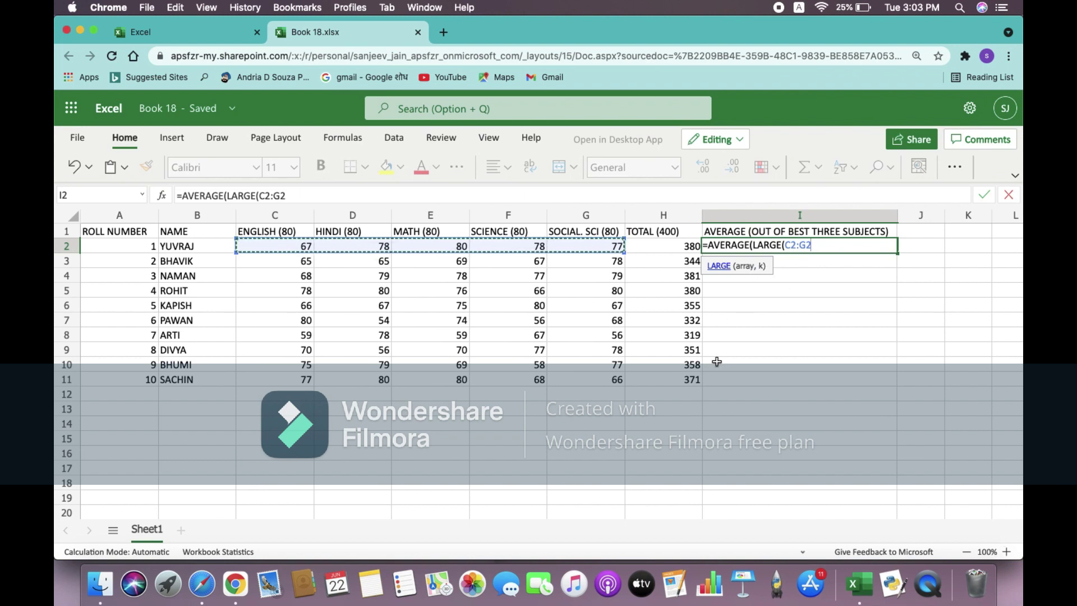
type(",")
type("{")
type("1,2,3")
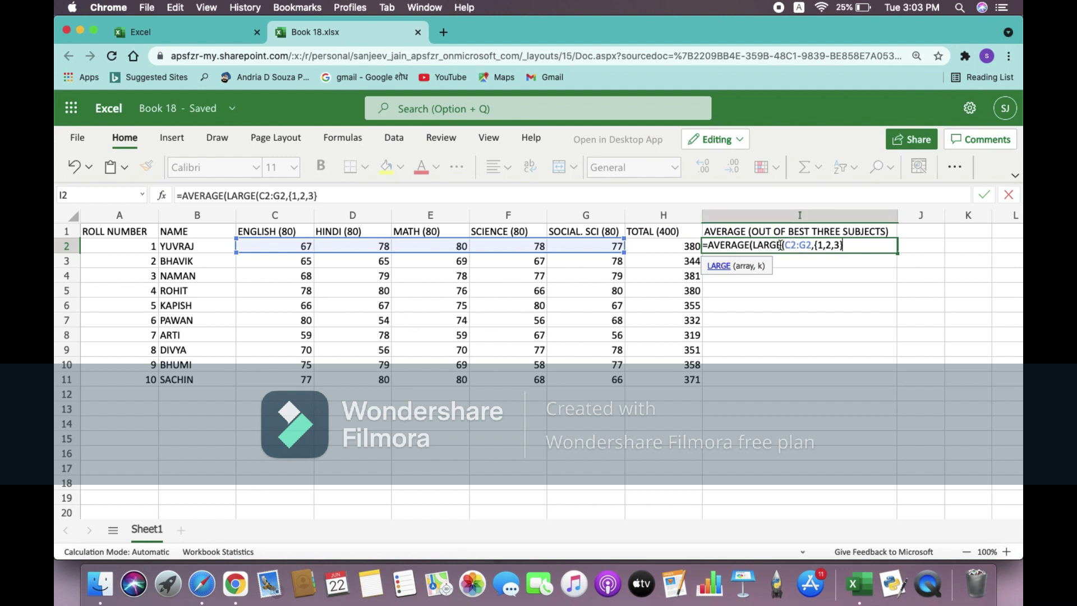
type(")")
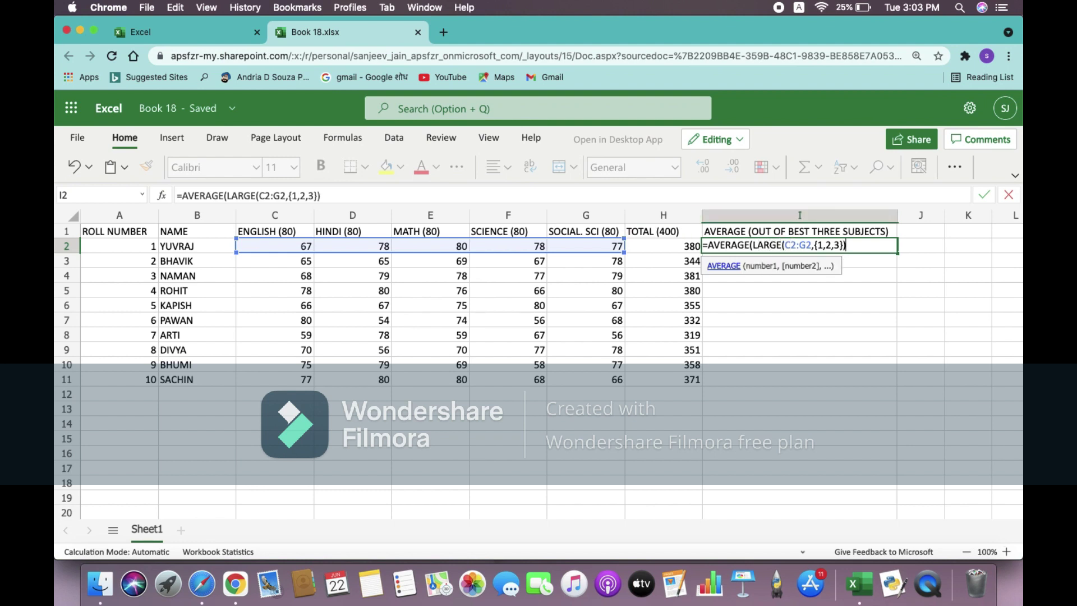
type(")")
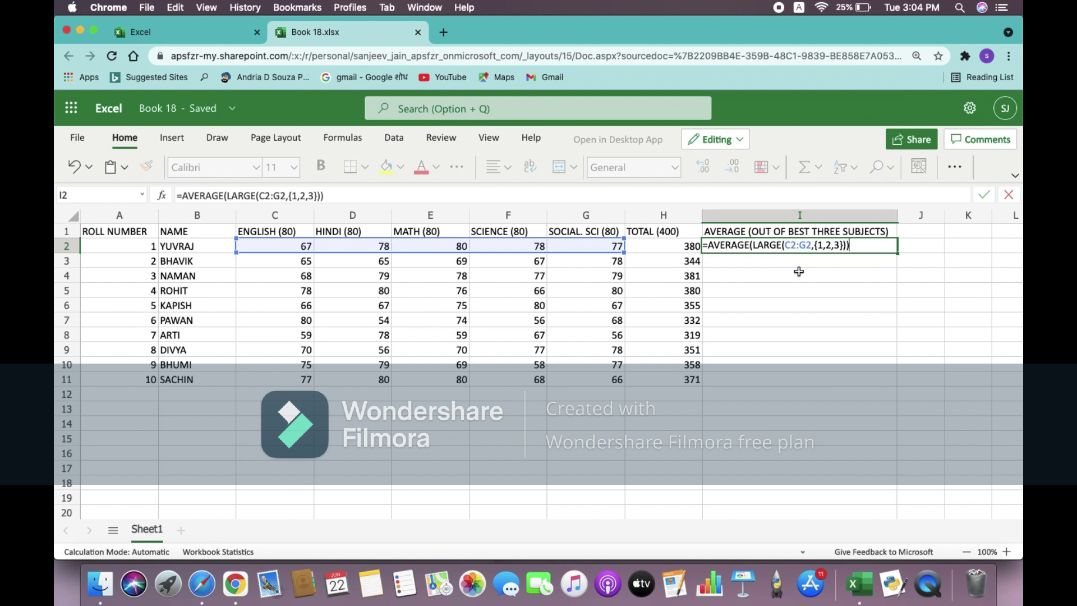
key("Return")
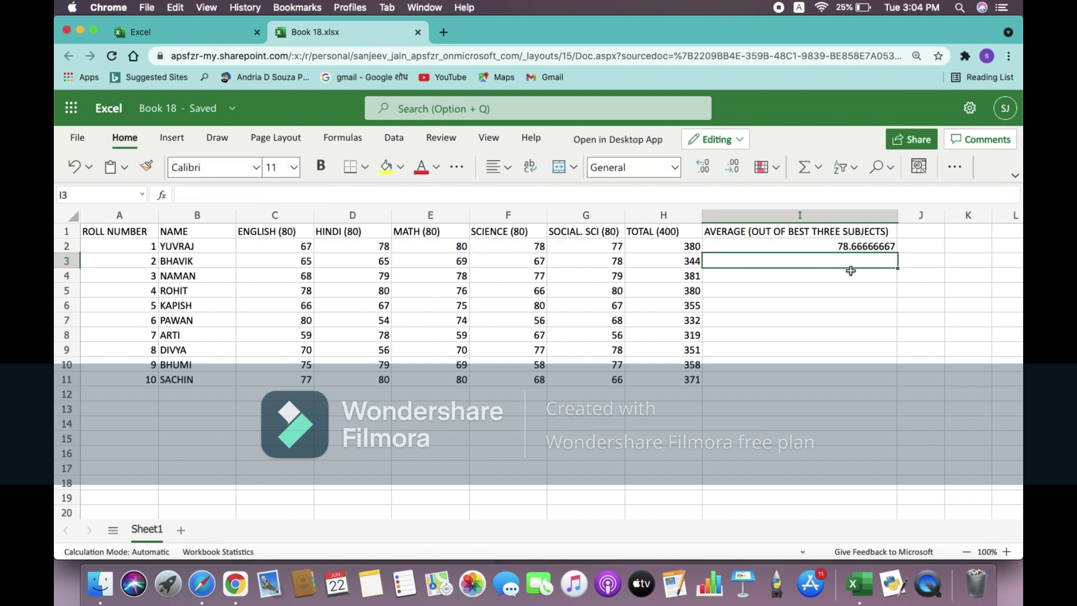
Step: Fill the best-three average formula from I2 down to I11 and reduce the averages to zero decimal places
left_click(869, 246)
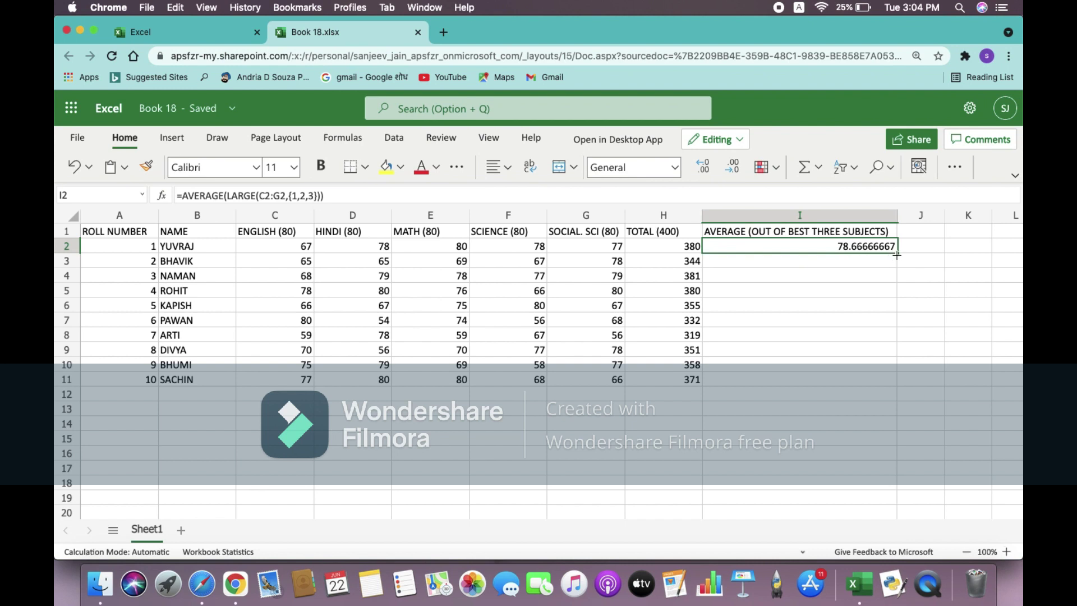
left_click_drag(896, 254, 892, 373)
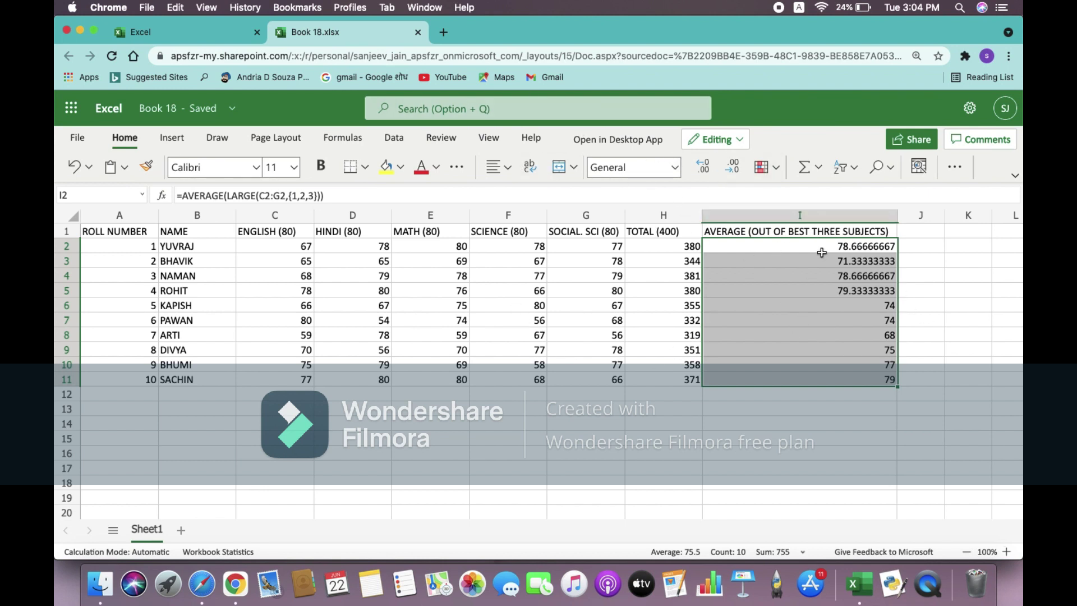
left_click(735, 171)
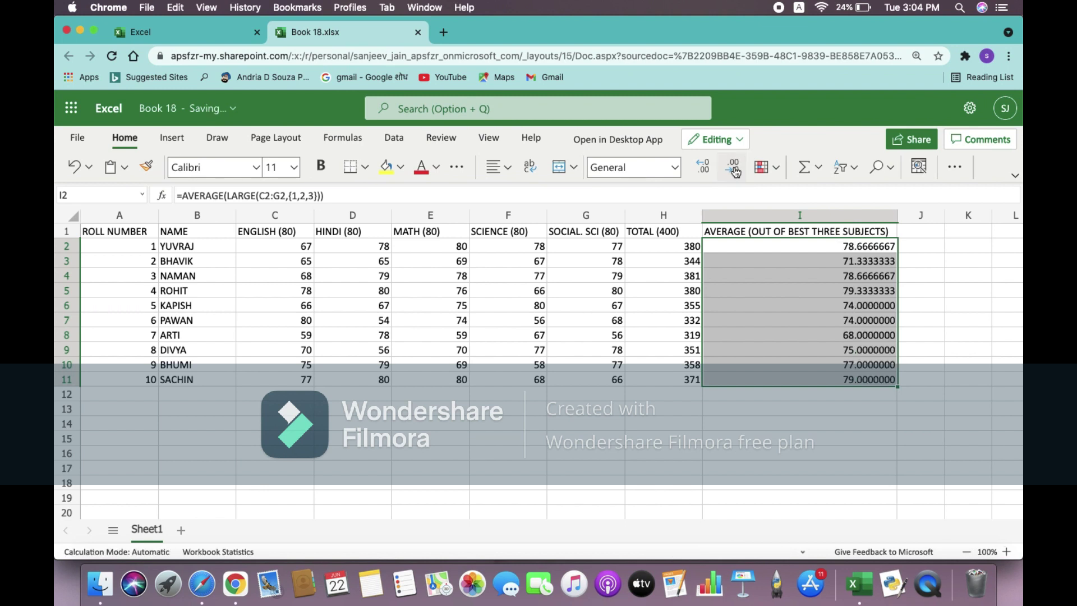
left_click(736, 168)
left_click(735, 168)
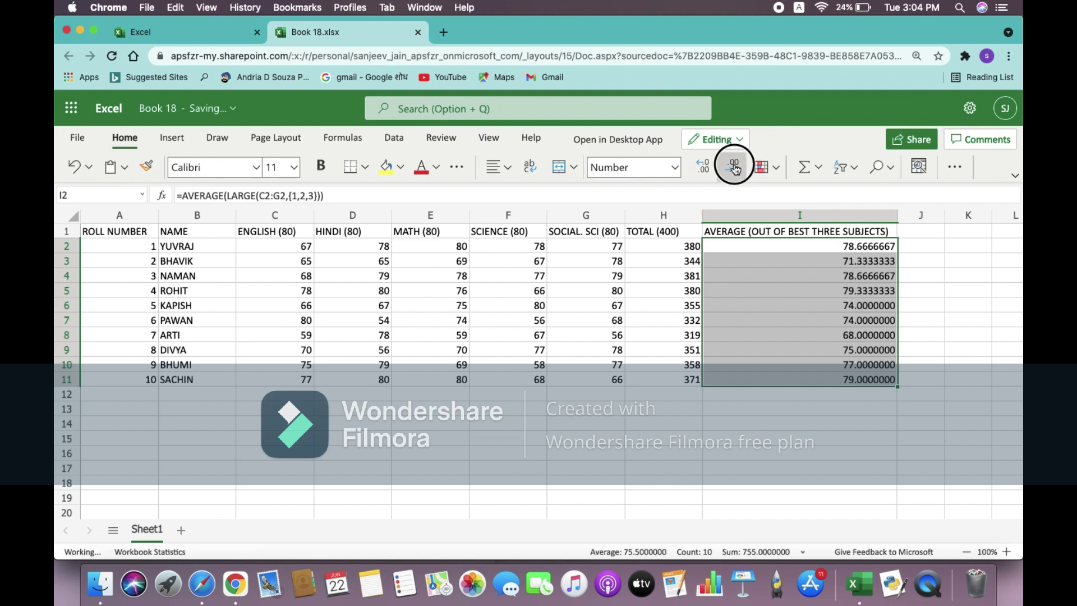
left_click(734, 168)
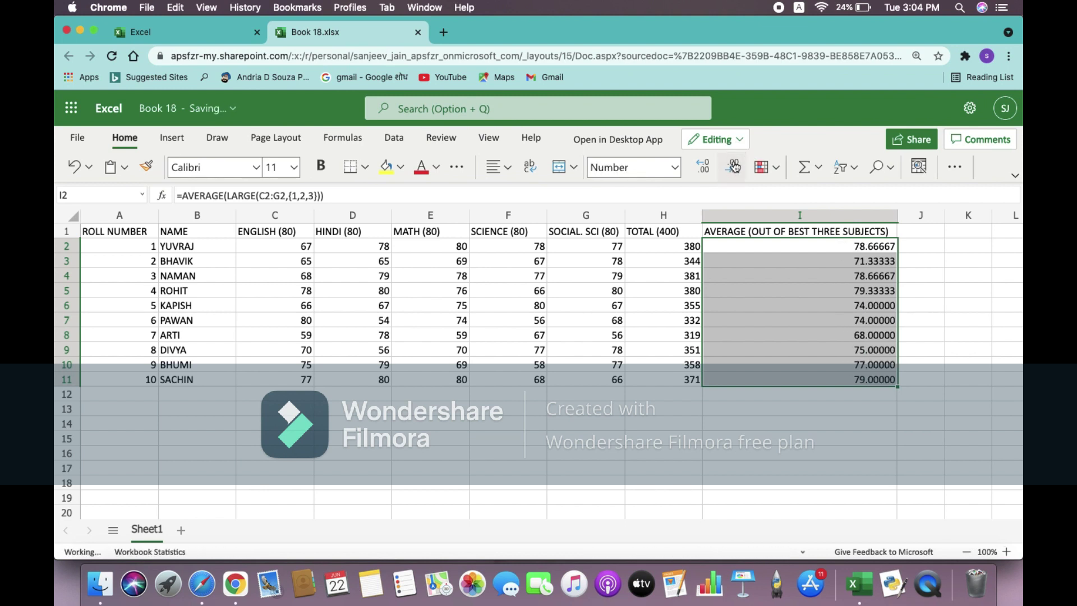
left_click(734, 167)
left_click(734, 168)
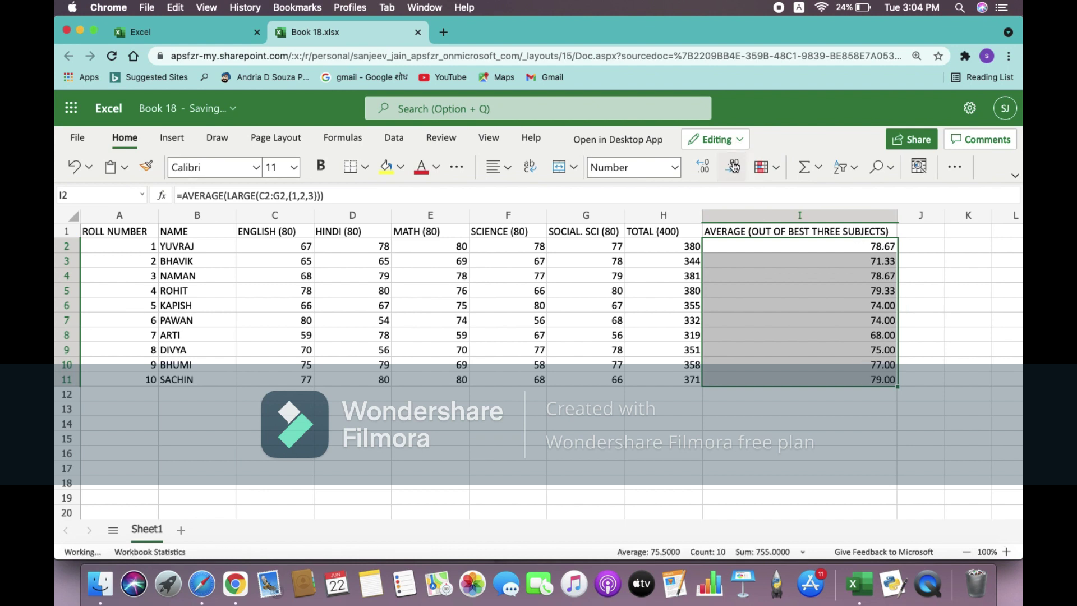
left_click(734, 168)
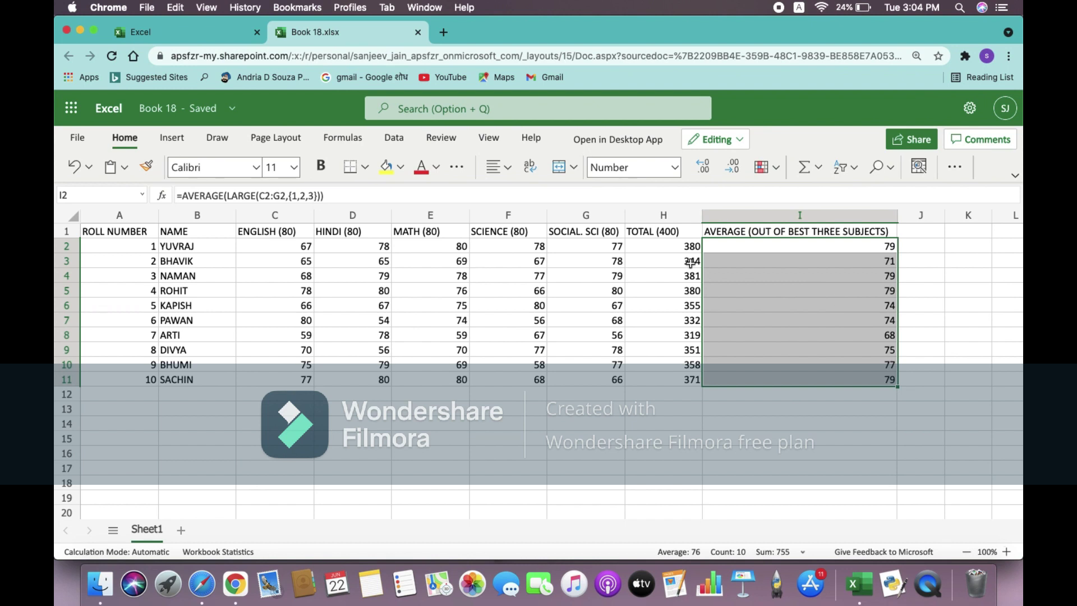
Step: Align the whole marks table A1:I11 to the middle vertically and center it horizontally
left_click(105, 232)
left_click_drag(104, 231, 766, 380)
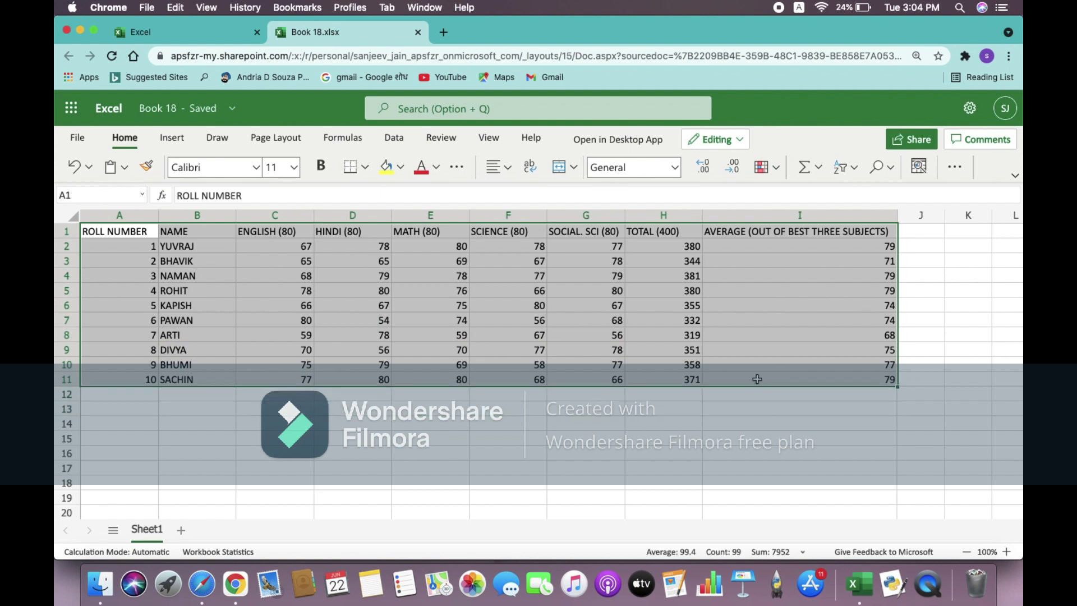
left_click(509, 168)
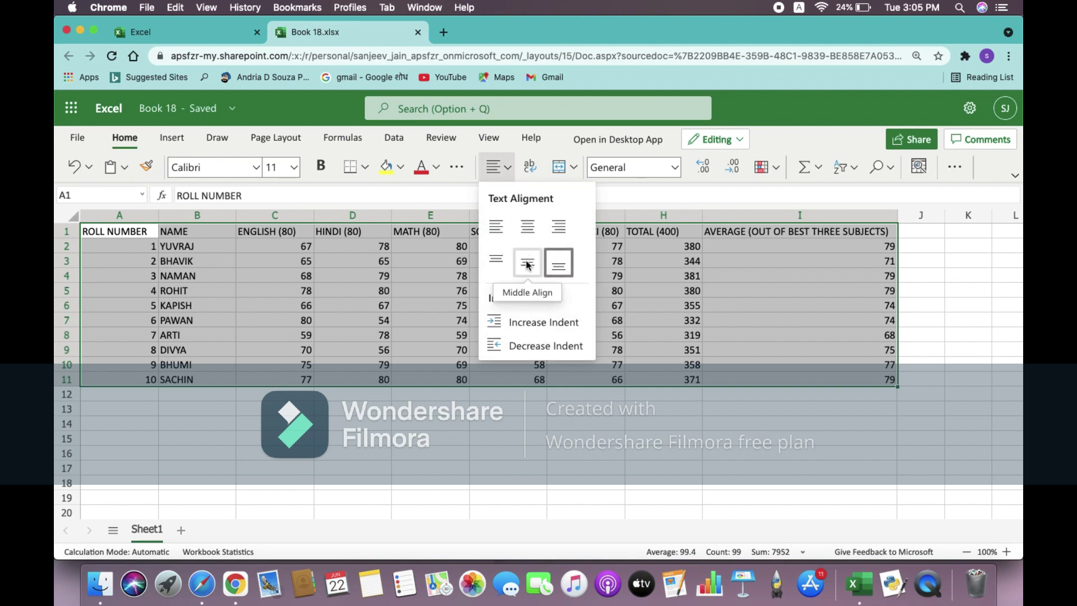
left_click(527, 264)
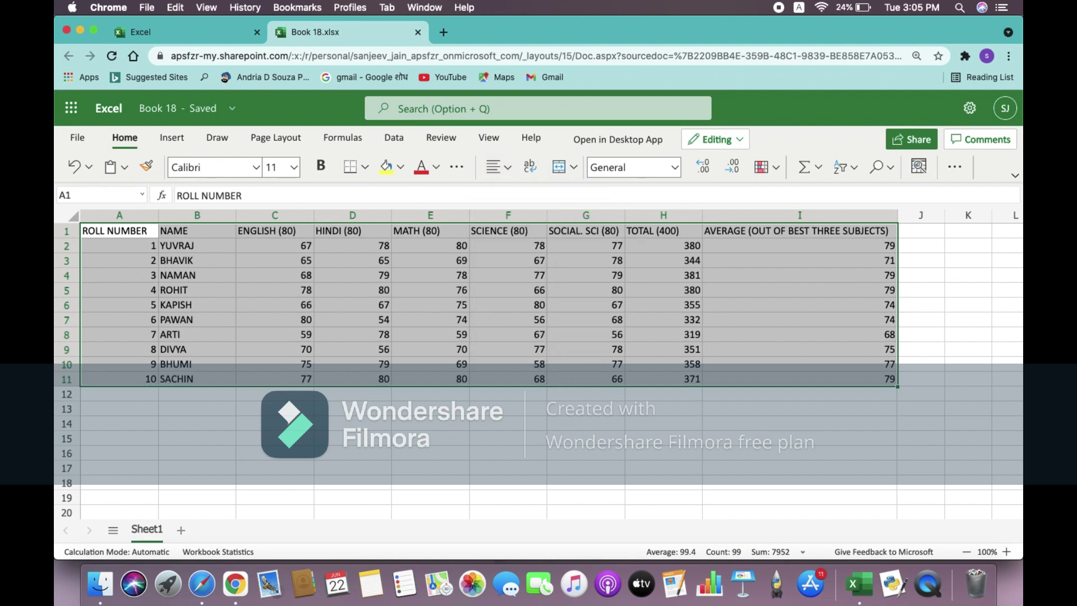
left_click(512, 168)
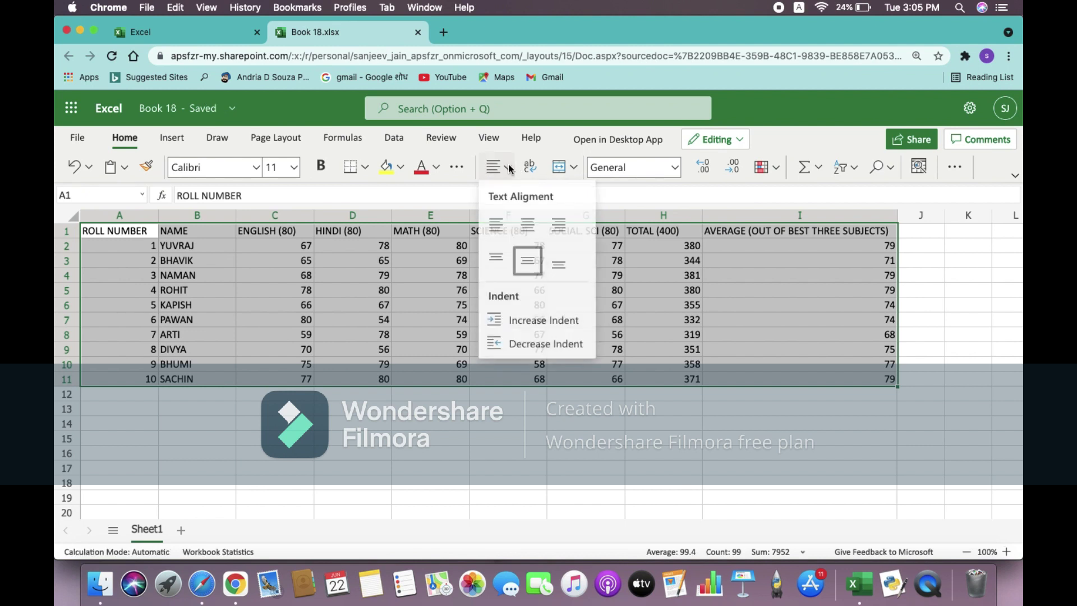
left_click(524, 224)
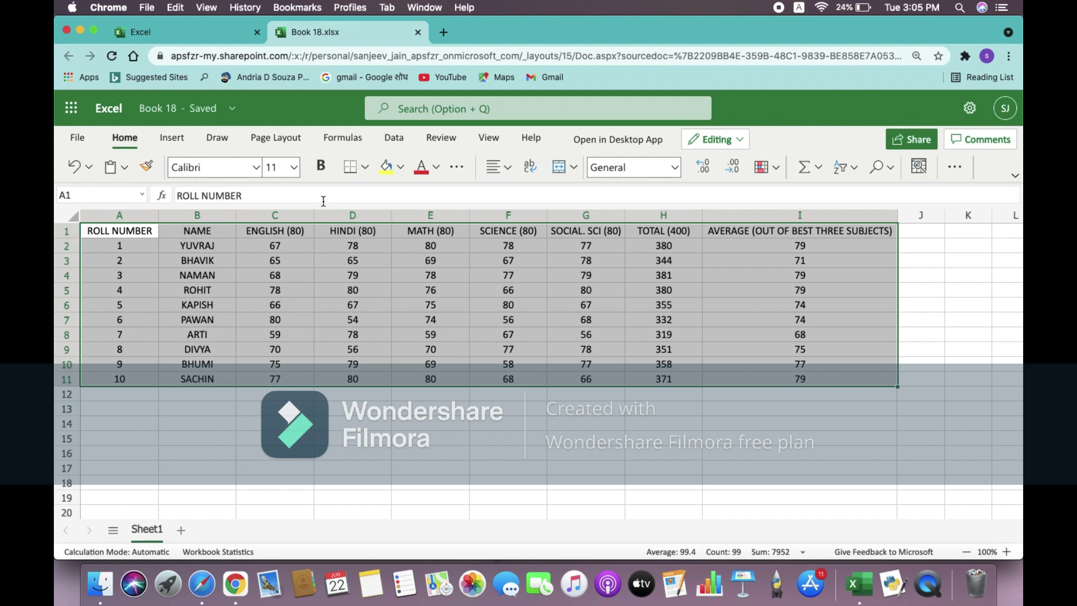
Step: Apply all borders to the marks table A1:I11 and enlarge rows 1 to 11 evenly to nearly double height
left_click(364, 172)
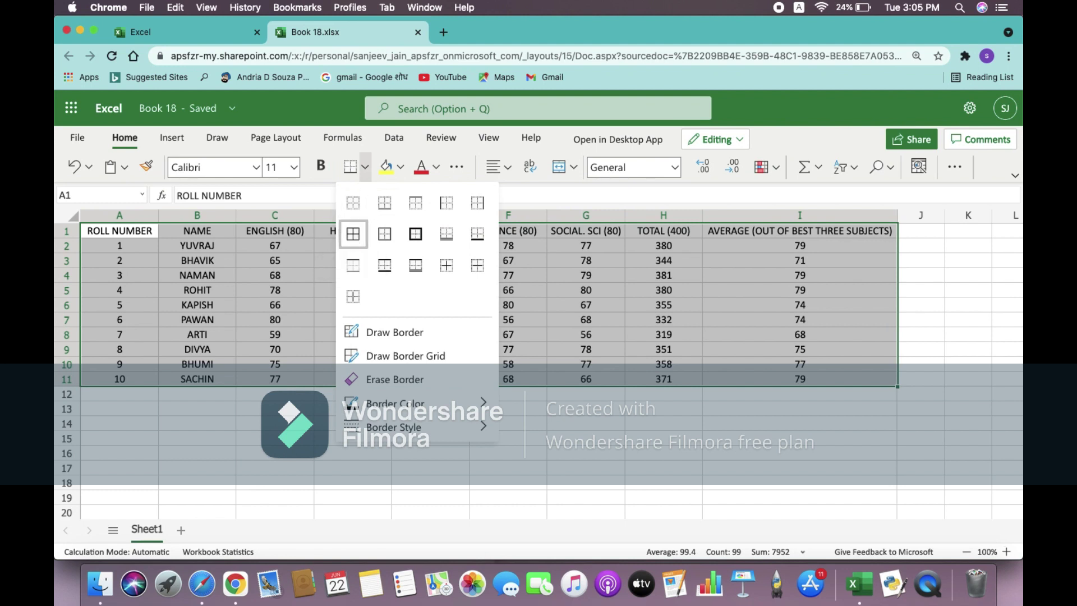
left_click(353, 234)
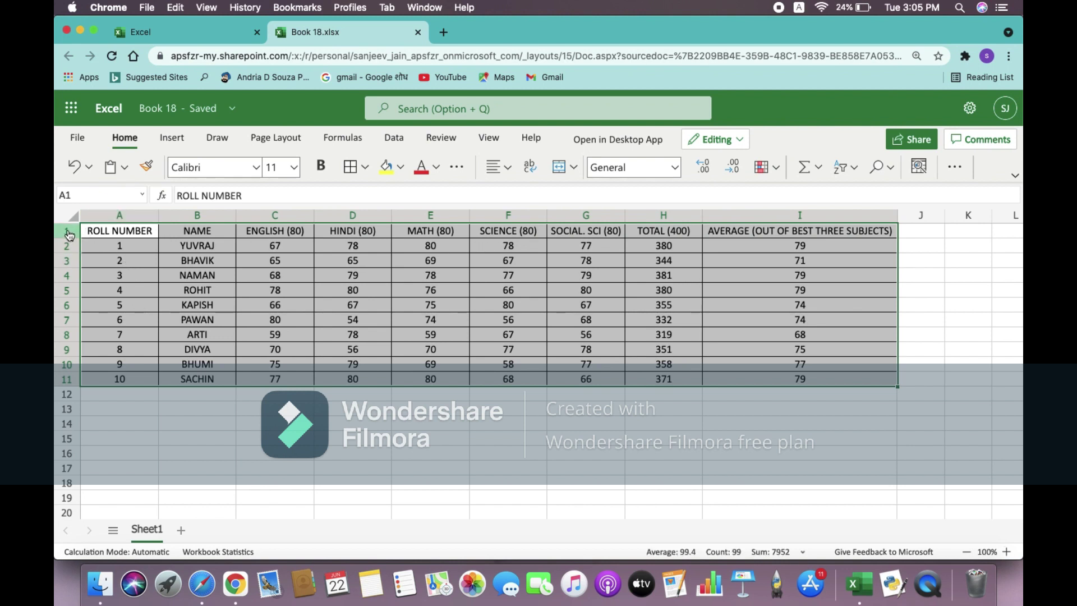
left_click_drag(69, 235, 69, 386)
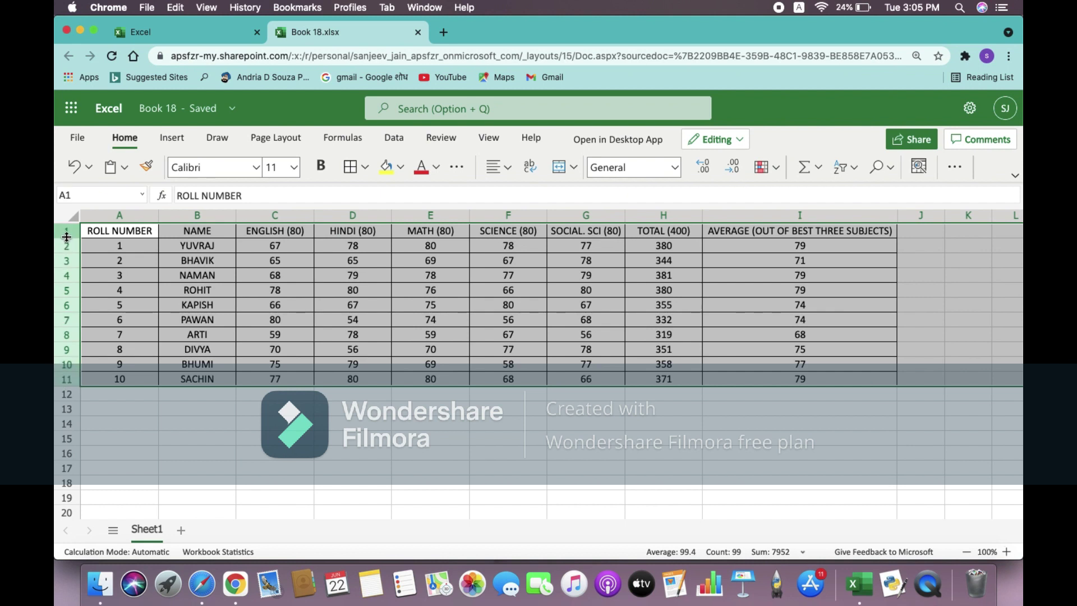
left_click_drag(66, 238, 70, 252)
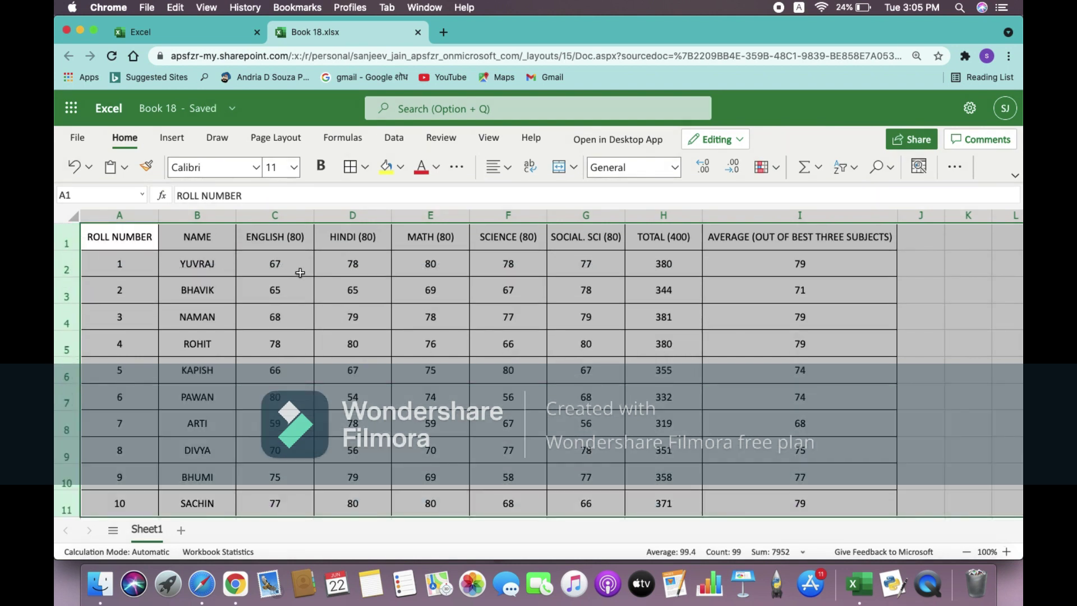
scroll(411, 402, "down", 1)
scroll(412, 403, "up", 1)
scroll(412, 402, "down", 1)
scroll(412, 402, "up", 1)
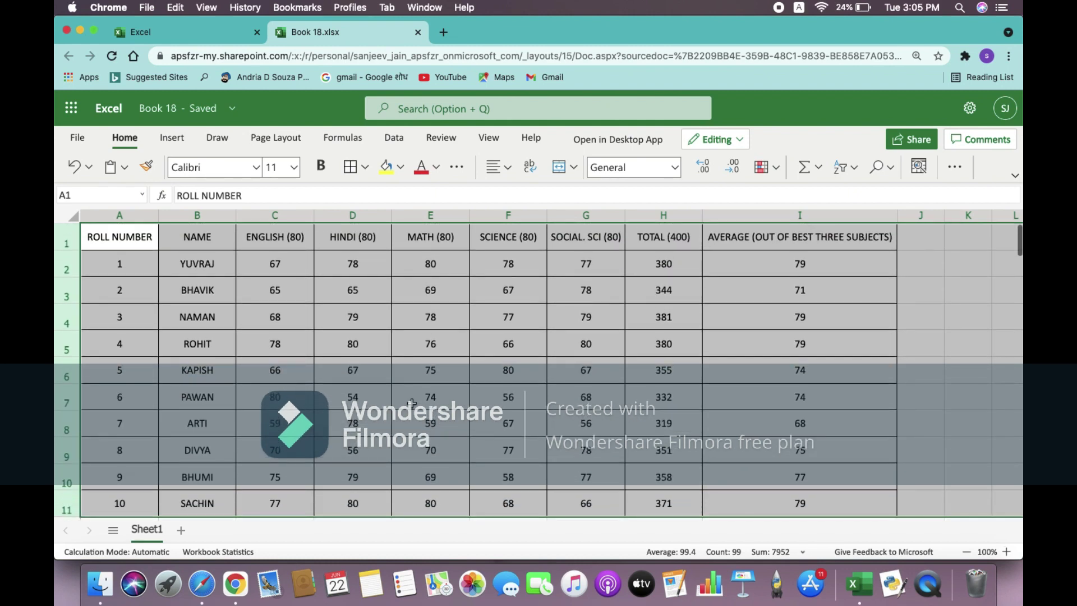